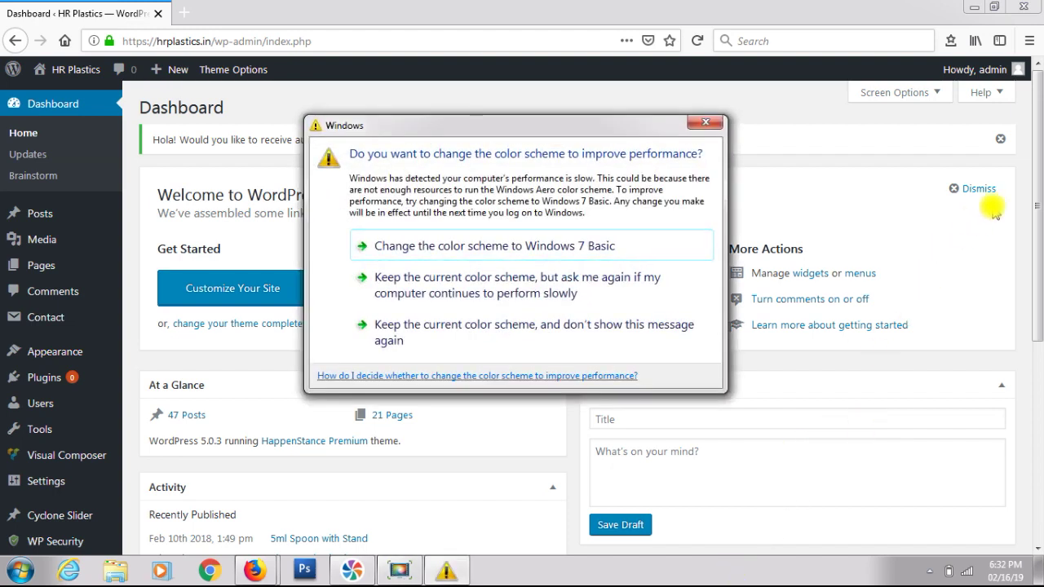
# - Close the Windows colour-scheme prompt covering the WordPress Dashboard
pyautogui.click(707, 121)
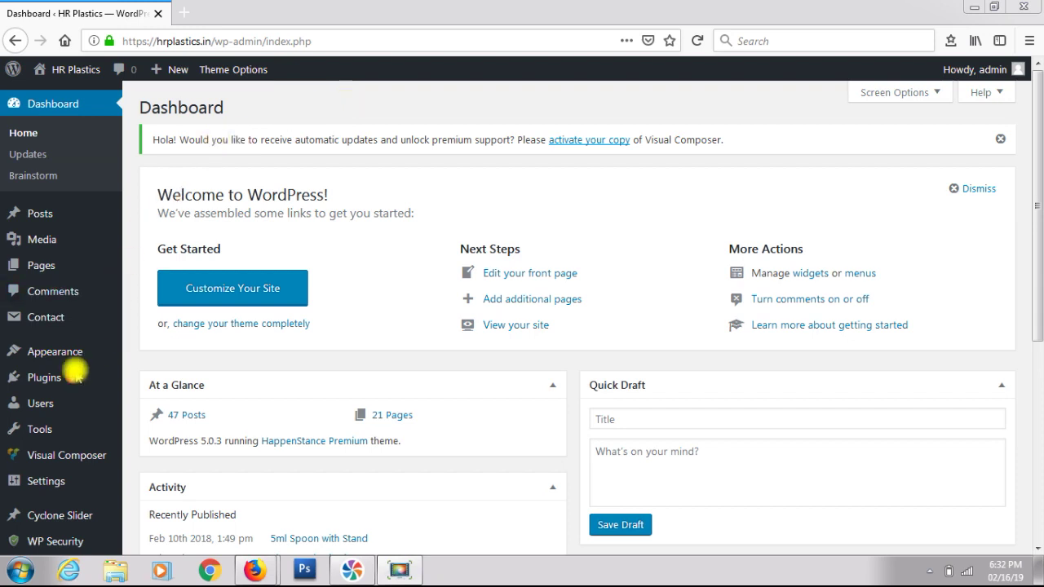
# - Open Installed Plugins and scroll through the five active plugins
pyautogui.moveTo(61, 383)
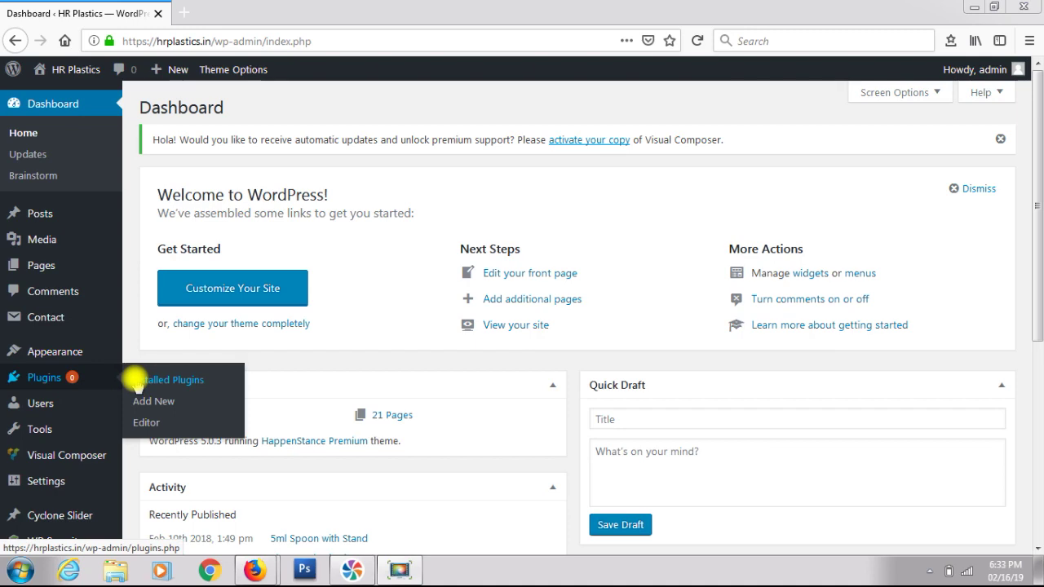
pyautogui.click(134, 380)
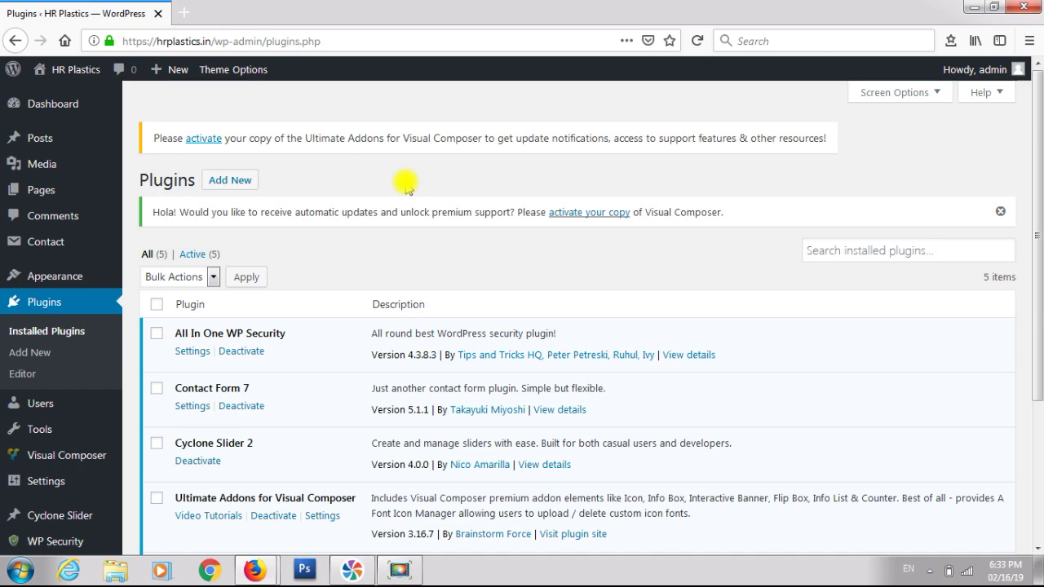
pyautogui.scroll(-2, 432, 232)
pyautogui.scroll(-1, 433, 235)
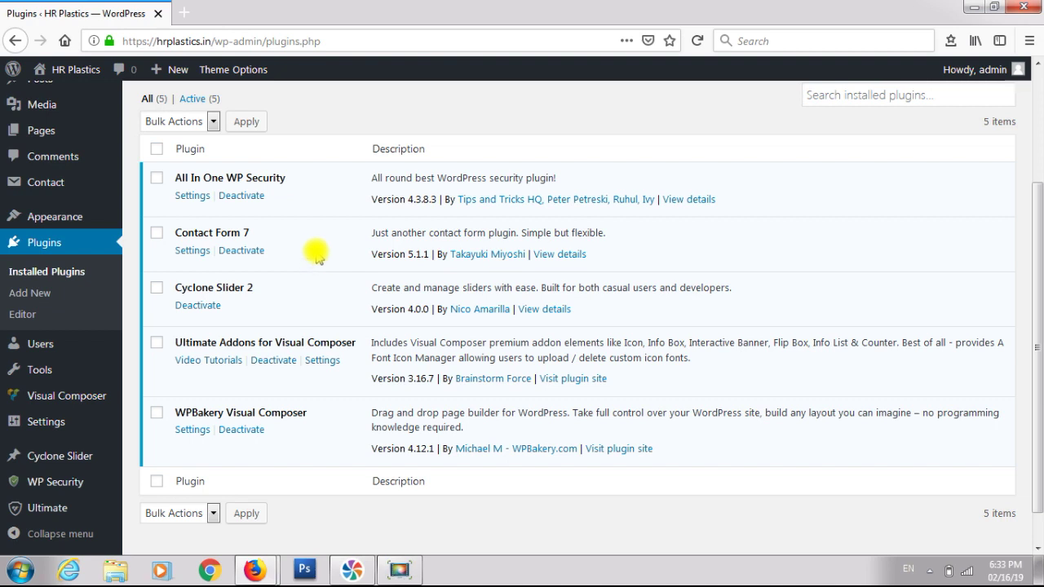
pyautogui.scroll(2, 323, 235)
pyautogui.scroll(1, 329, 237)
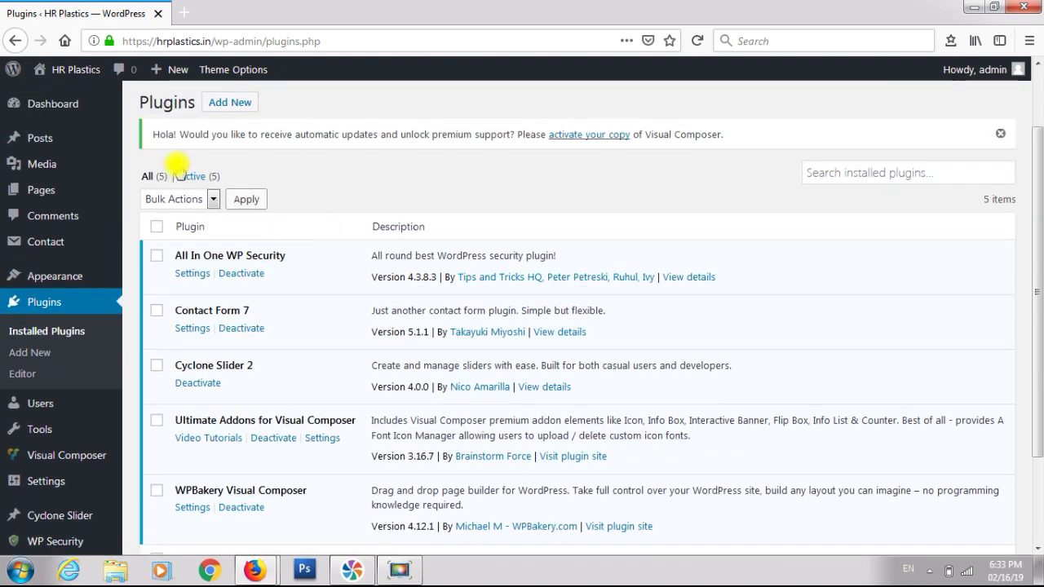
# - Open the Themes page showing HappenStance Premium as the active theme
pyautogui.moveTo(59, 193)
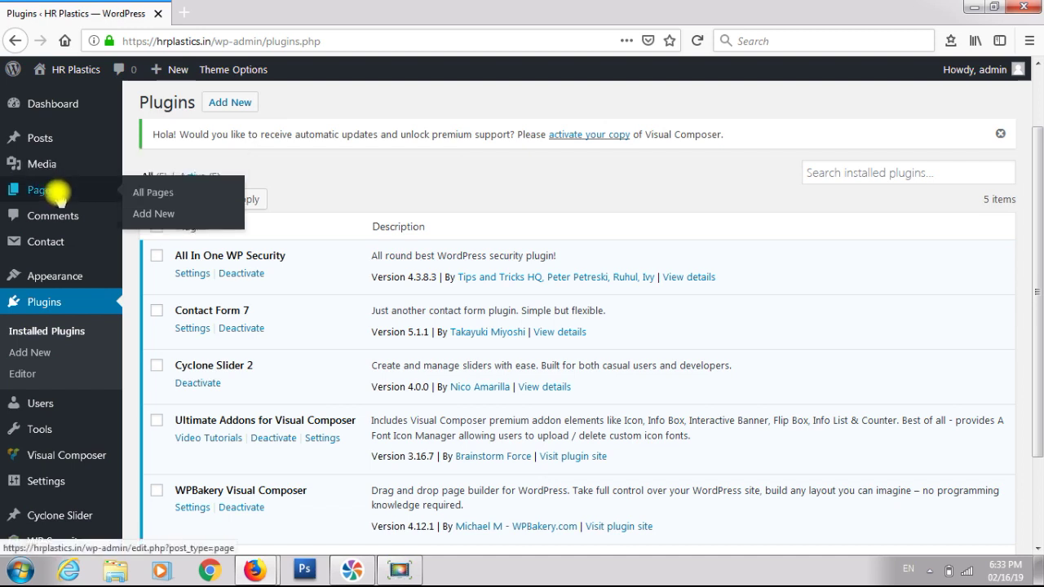
pyautogui.moveTo(81, 272)
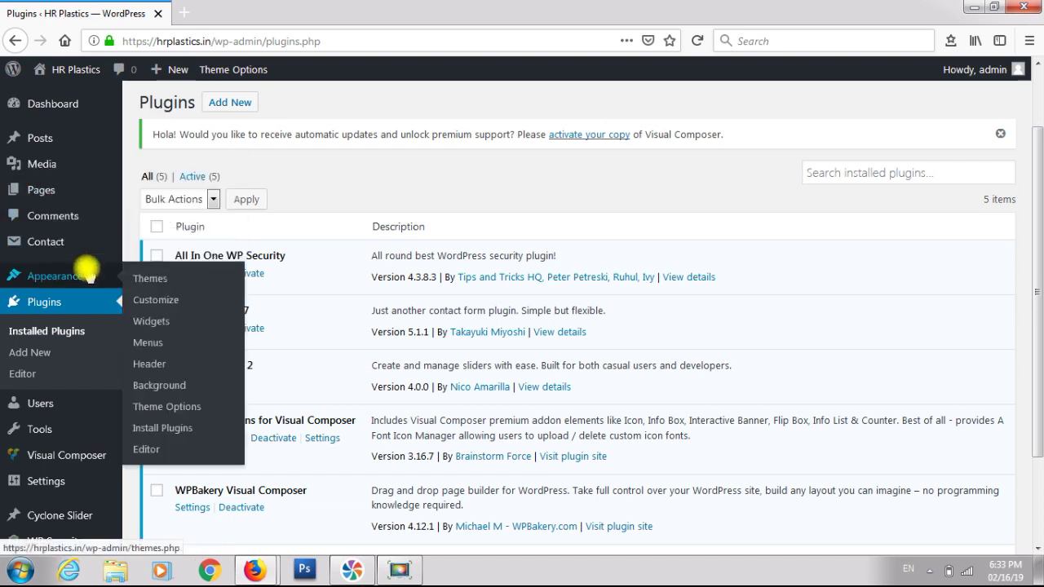
pyautogui.click(141, 278)
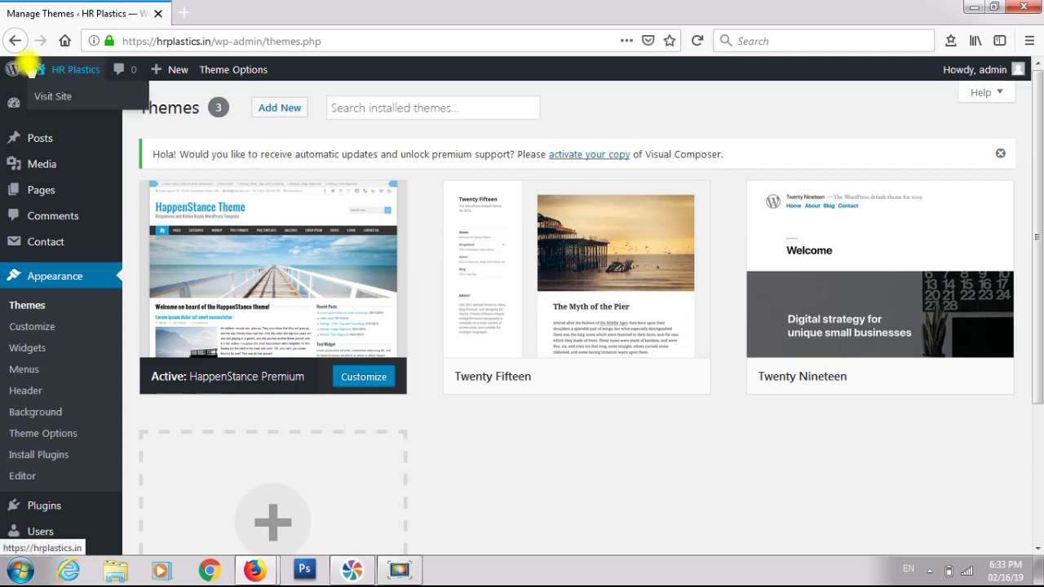
# - Go back to the plugins list showing All In One WP Security 4.3.8.3 active
pyautogui.click(14, 41)
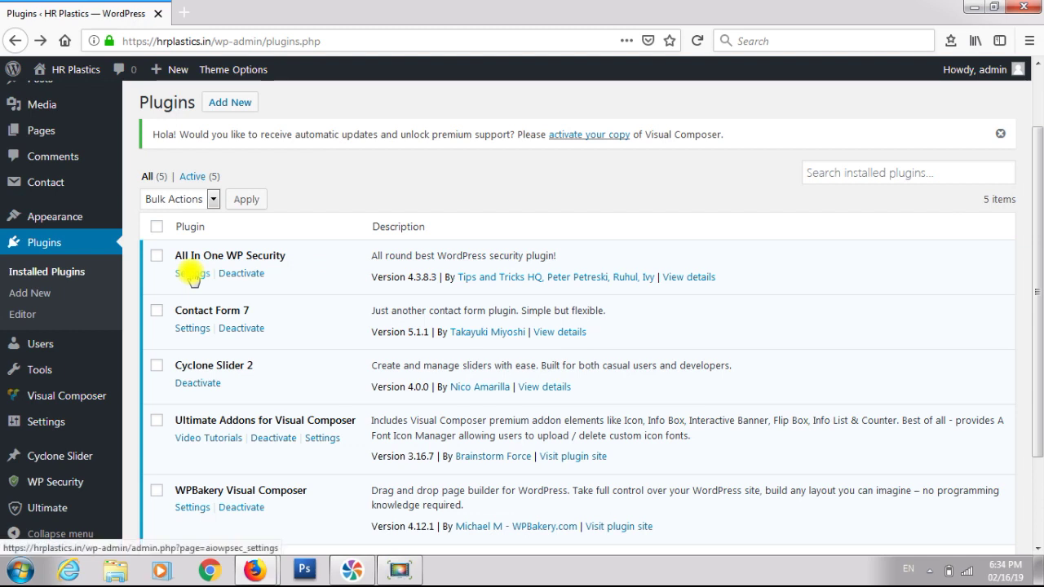
# - Open the All In One WP Security settings page and scroll through it
pyautogui.click(193, 273)
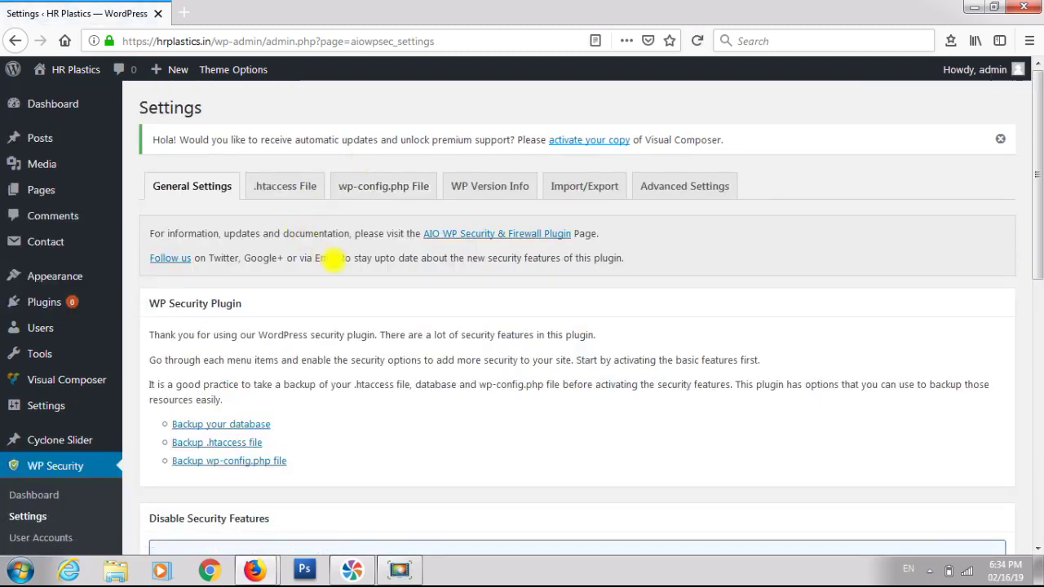
pyautogui.scroll(-5, 348, 294)
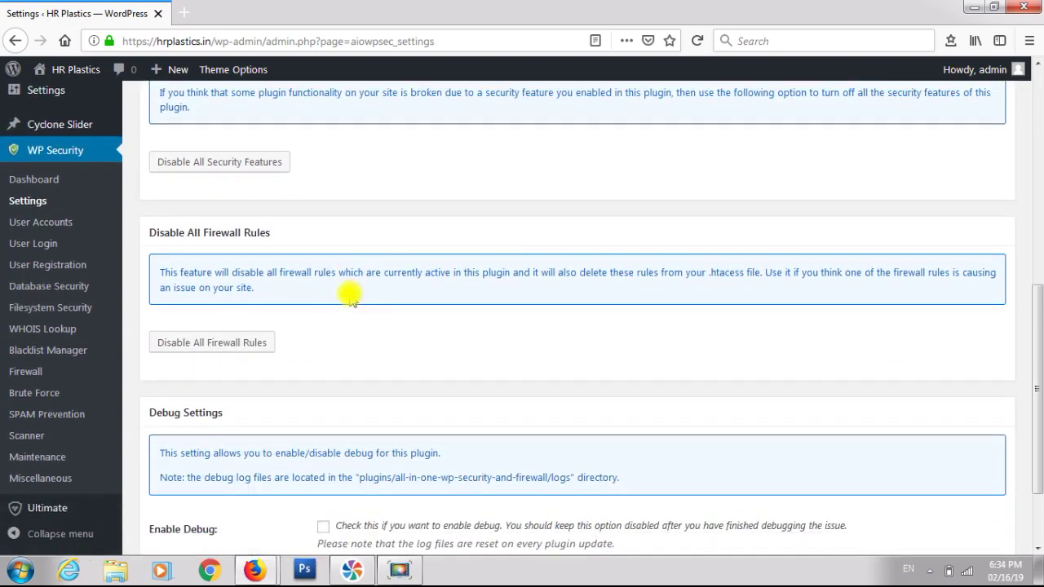
pyautogui.scroll(5, 348, 294)
pyautogui.scroll(-3, 345, 291)
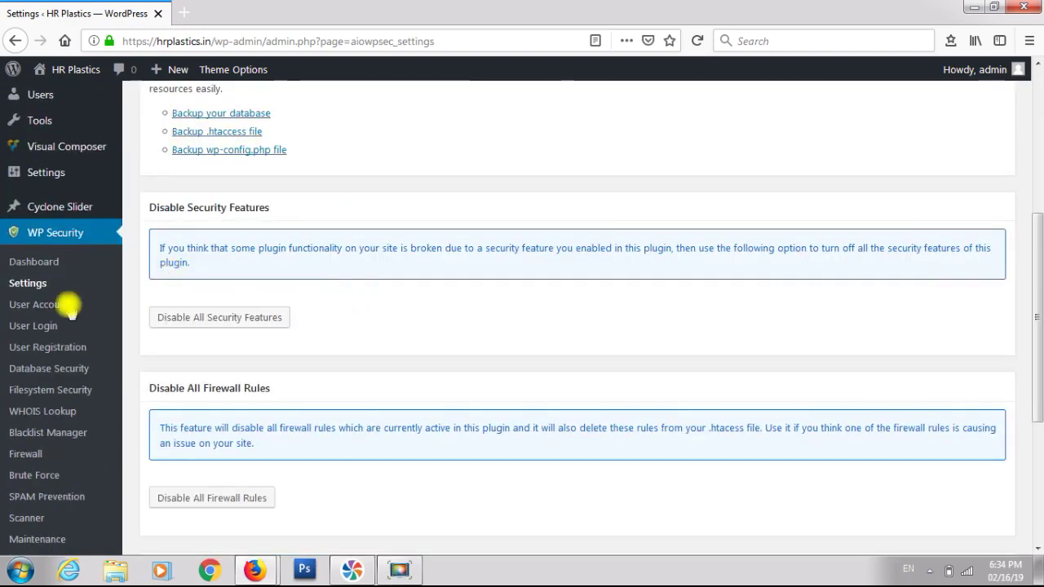
# - Review User Accounts: one administrator, no default 'admin' username, 15/15 points
pyautogui.click(43, 306)
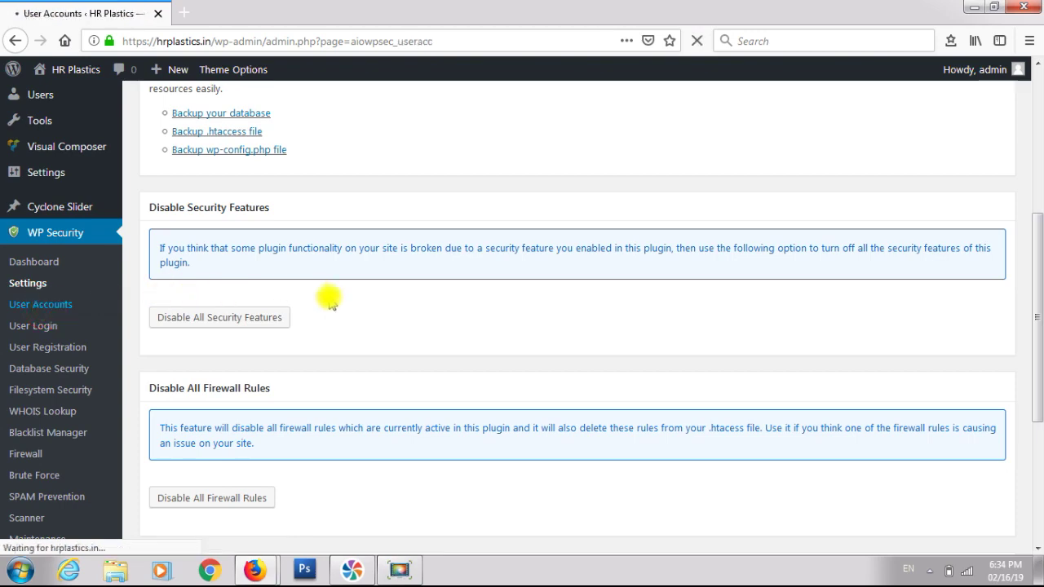
pyautogui.scroll(-3, 328, 302)
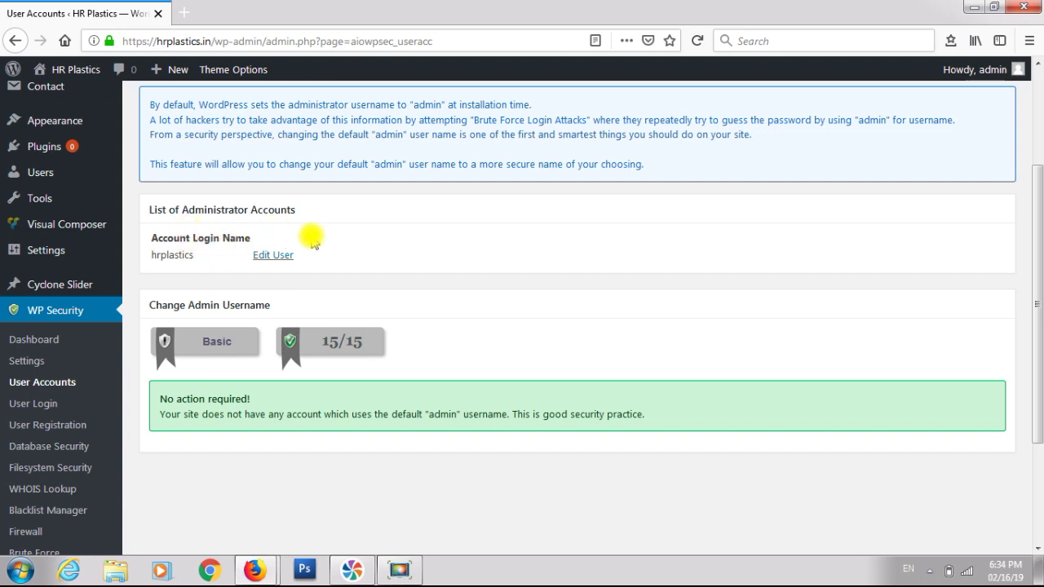
pyautogui.scroll(-2, 313, 241)
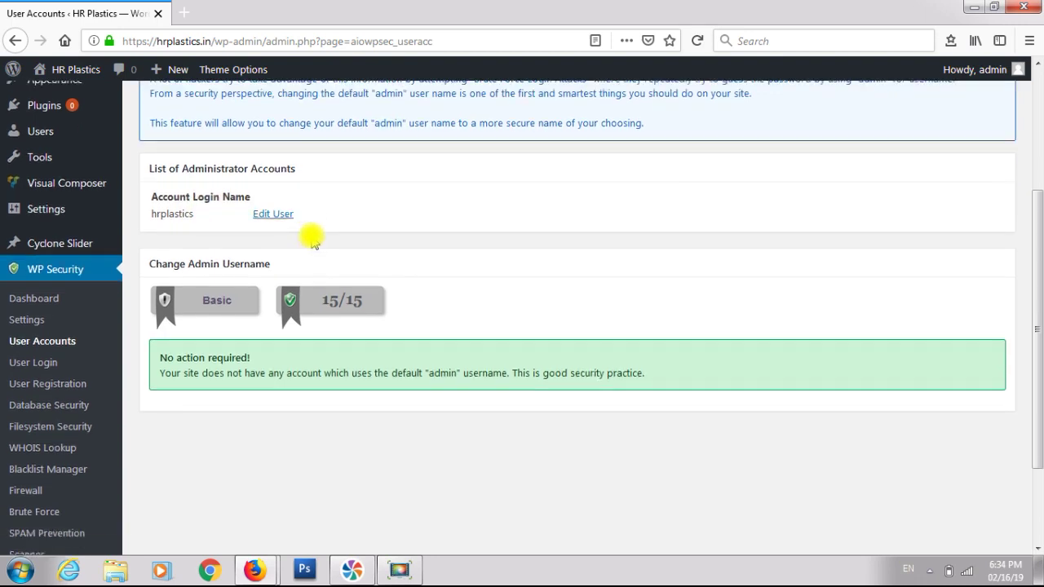
pyautogui.scroll(2, 308, 237)
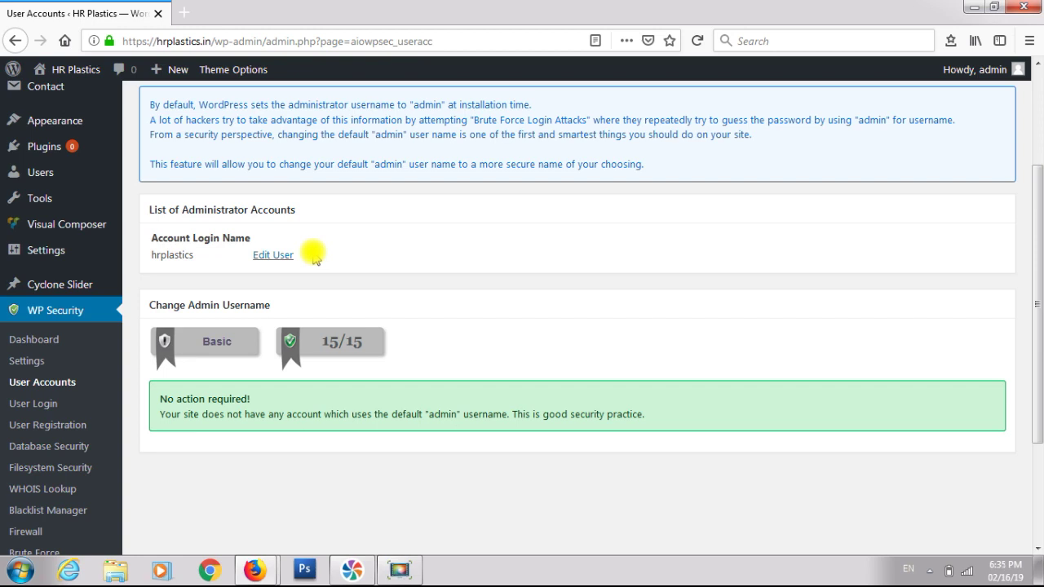
pyautogui.scroll(3, 314, 255)
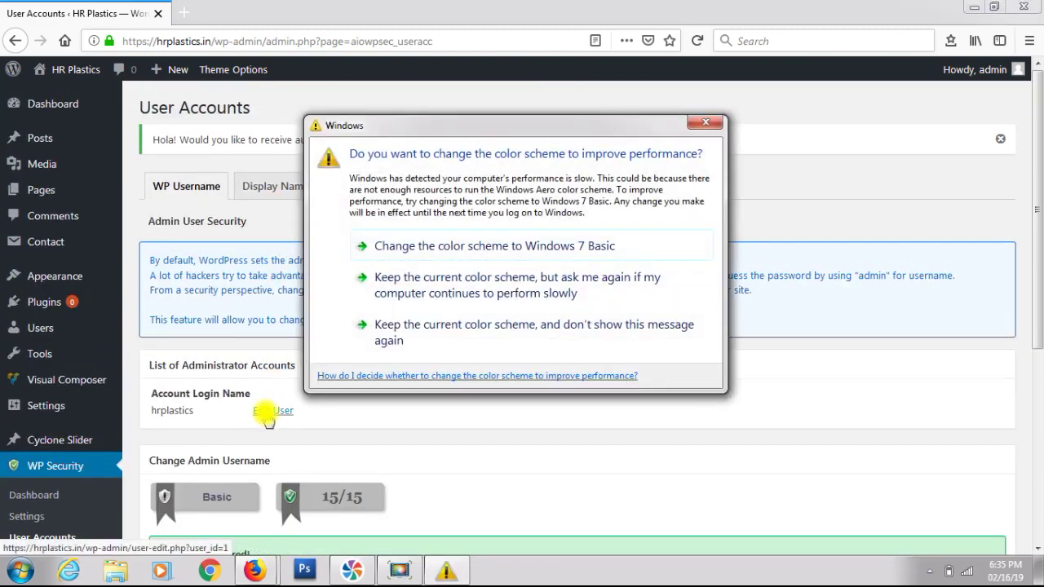
# - Permanently dismiss the colour-scheme prompt and review the Display Name check scoring 5/5
pyautogui.click(408, 346)
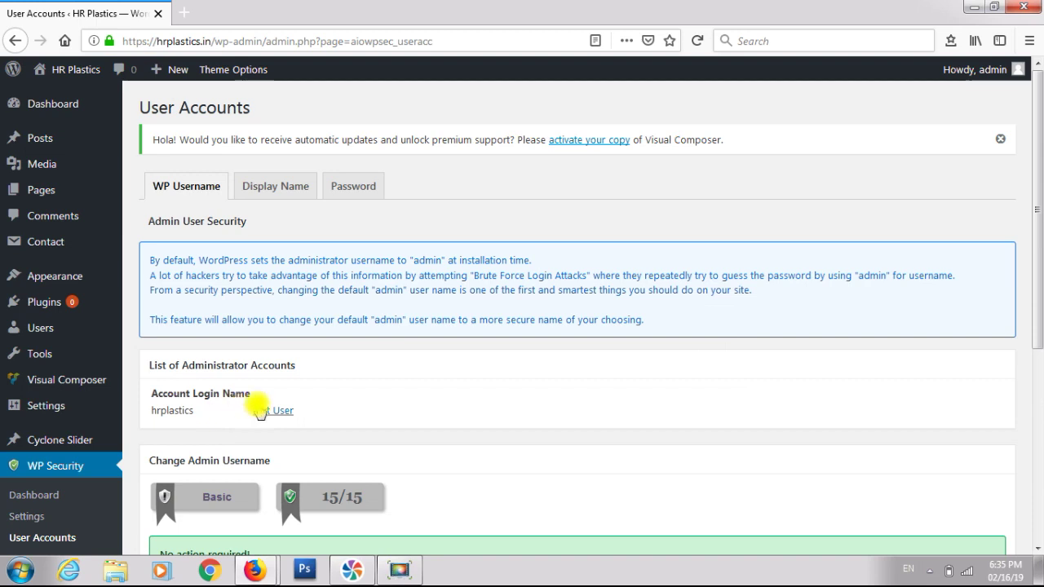
pyautogui.click(277, 186)
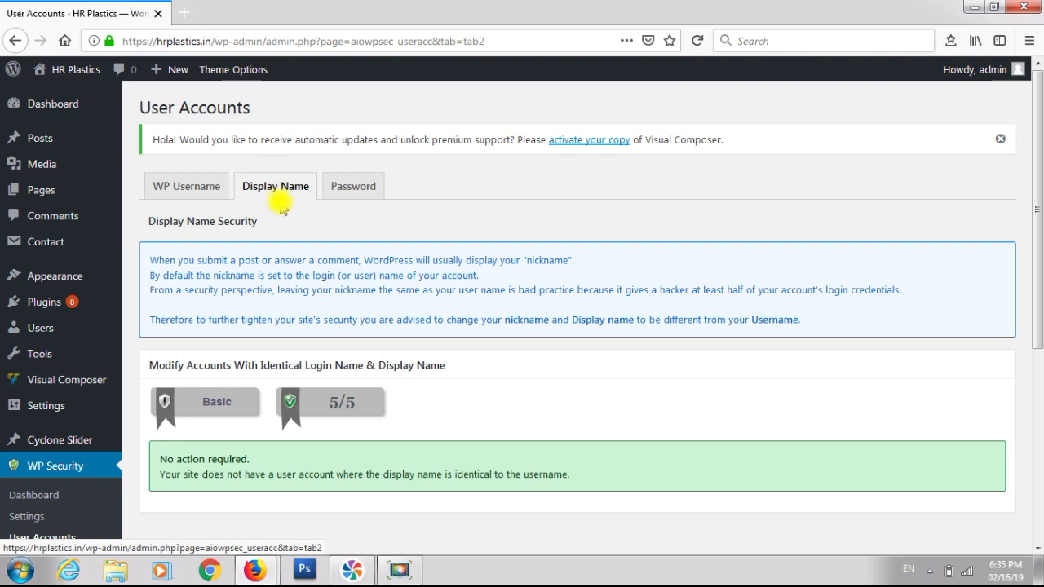
pyautogui.scroll(-3, 285, 228)
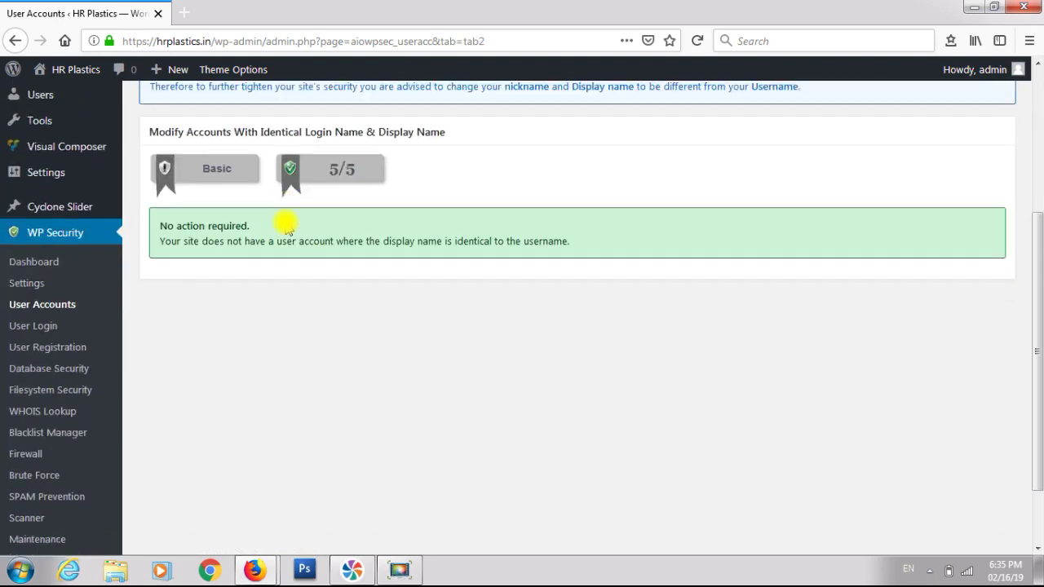
pyautogui.scroll(3, 287, 228)
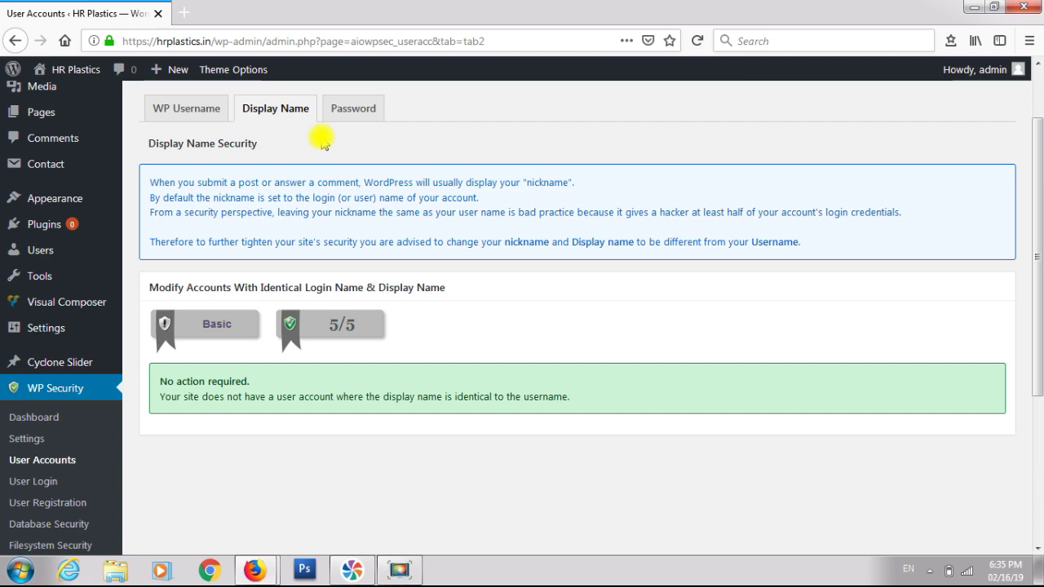
pyautogui.scroll(-2, 322, 141)
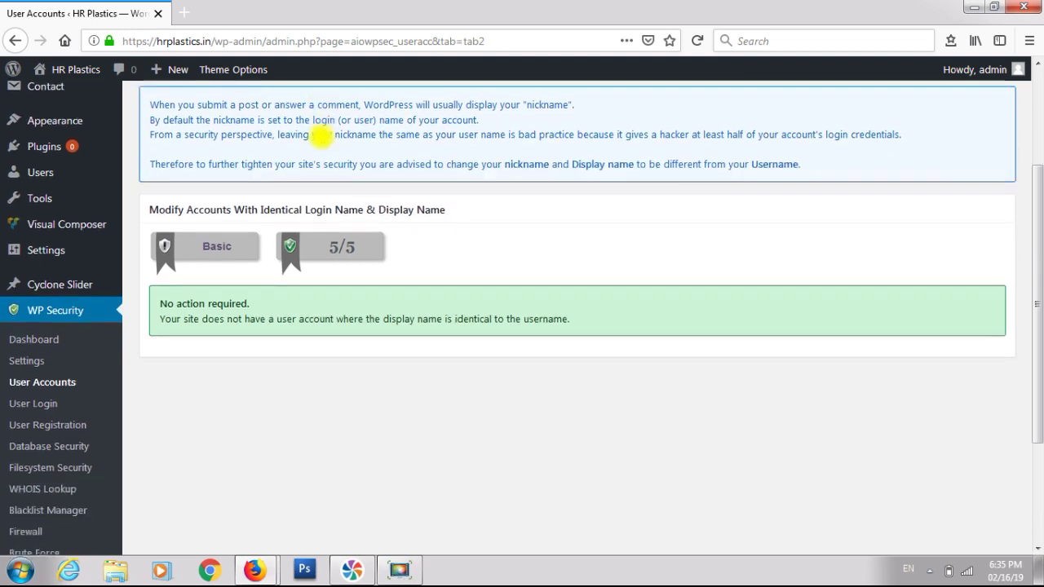
pyautogui.scroll(-2, 322, 137)
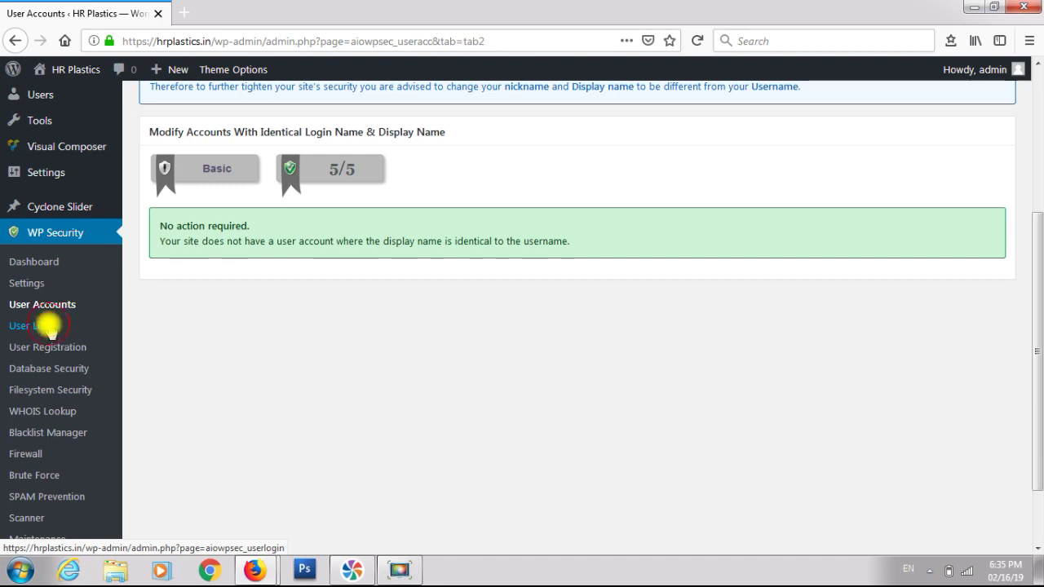
# - Enable Login Lockdown with email notification to a new address and save it
pyautogui.click(47, 326)
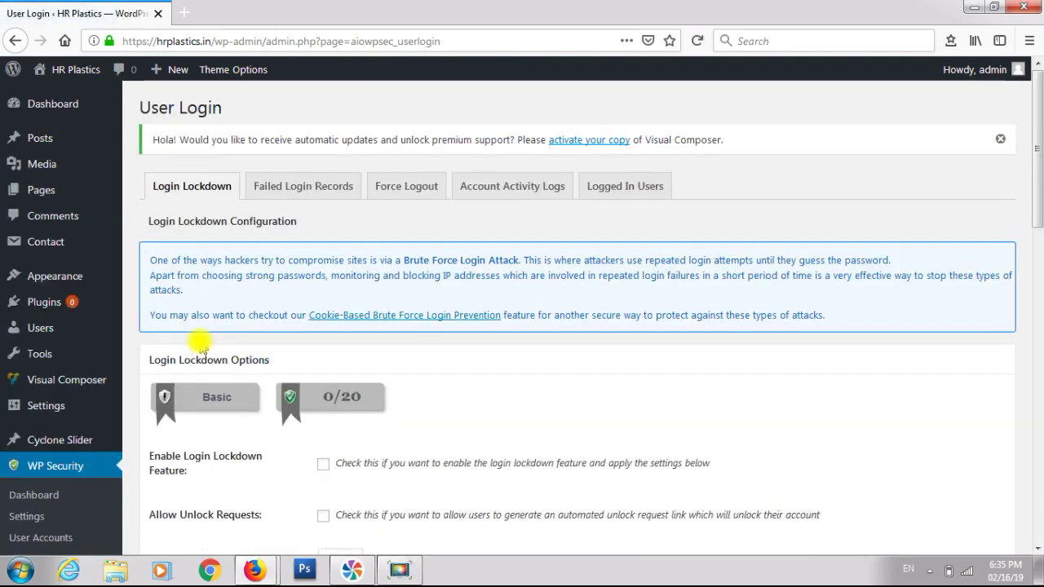
pyautogui.scroll(-3, 220, 360)
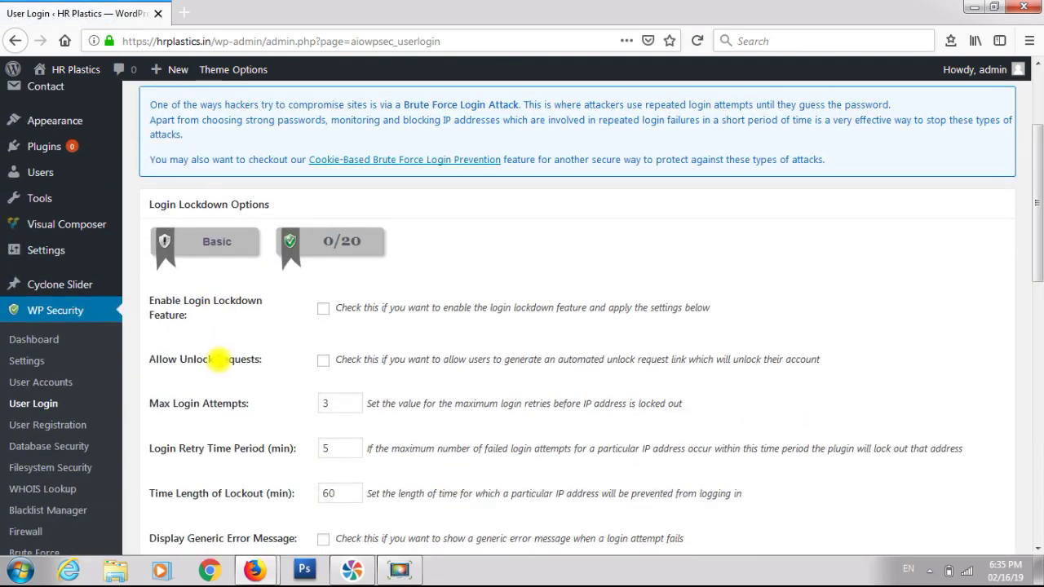
pyautogui.click(324, 312)
pyautogui.scroll(-7, 326, 317)
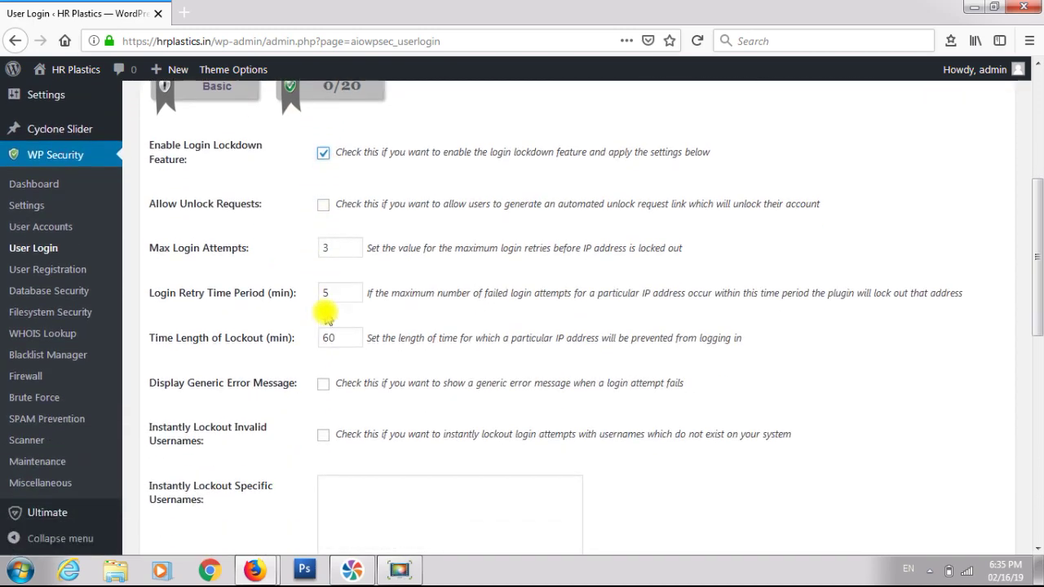
pyautogui.scroll(-2, 326, 314)
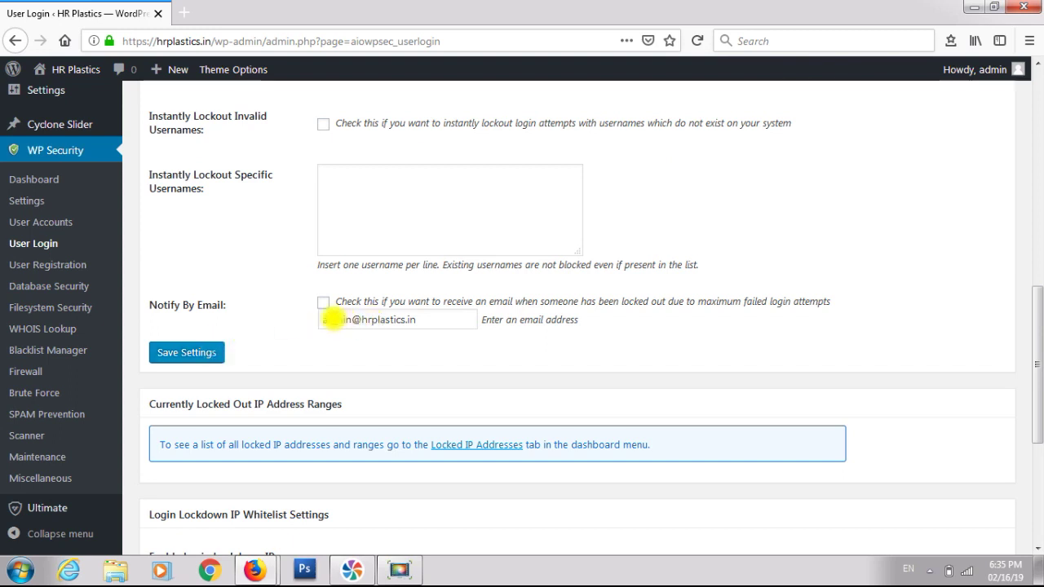
pyautogui.click(323, 304)
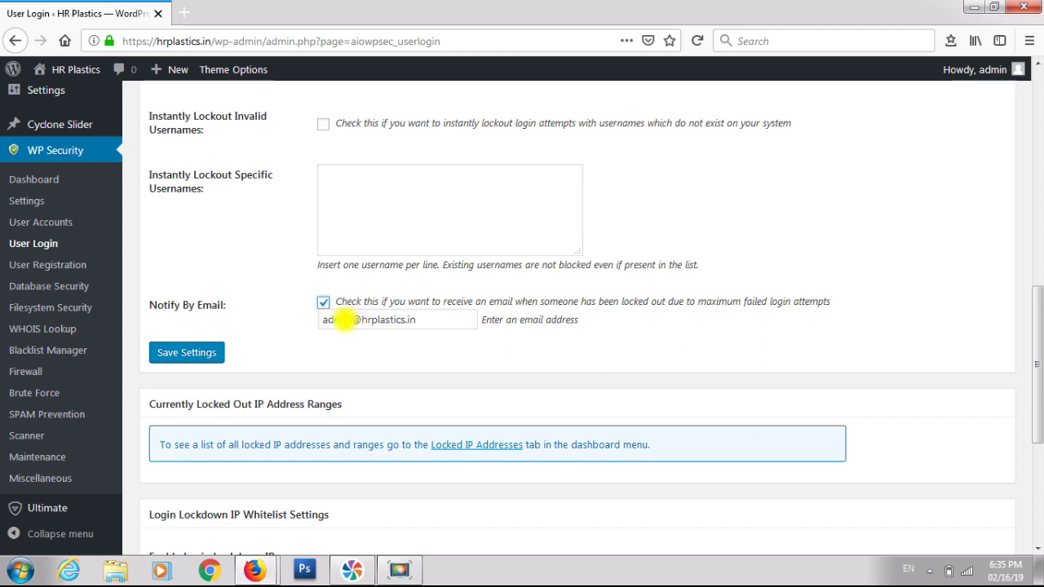
pyautogui.tripleClick(345, 320)
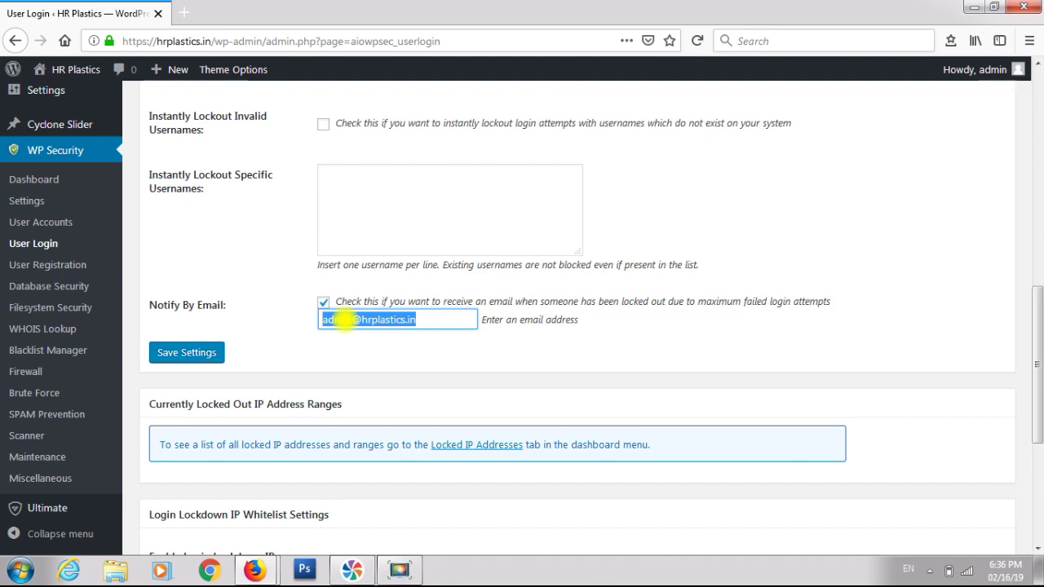
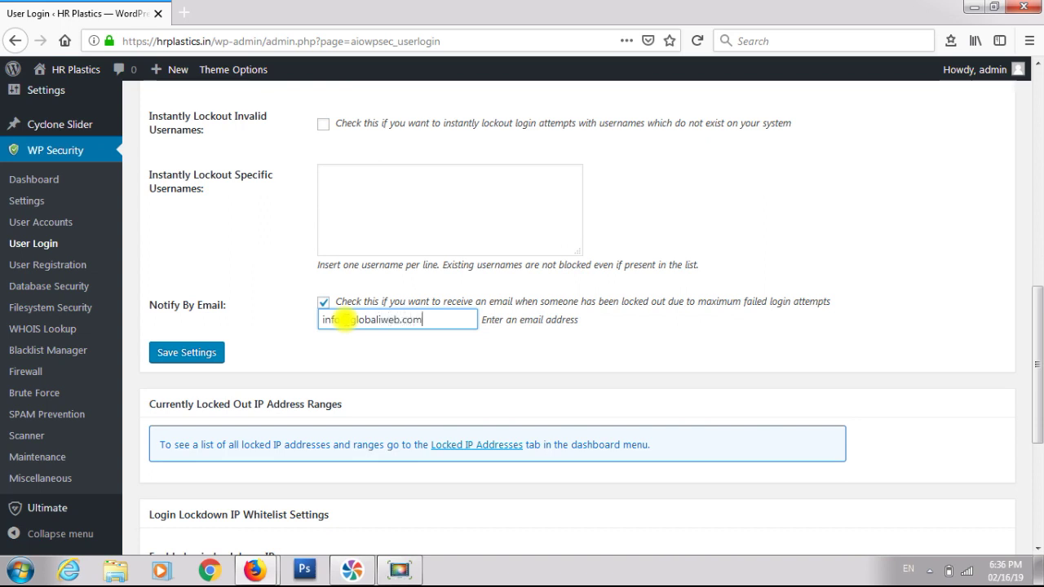
pyautogui.click(179, 352)
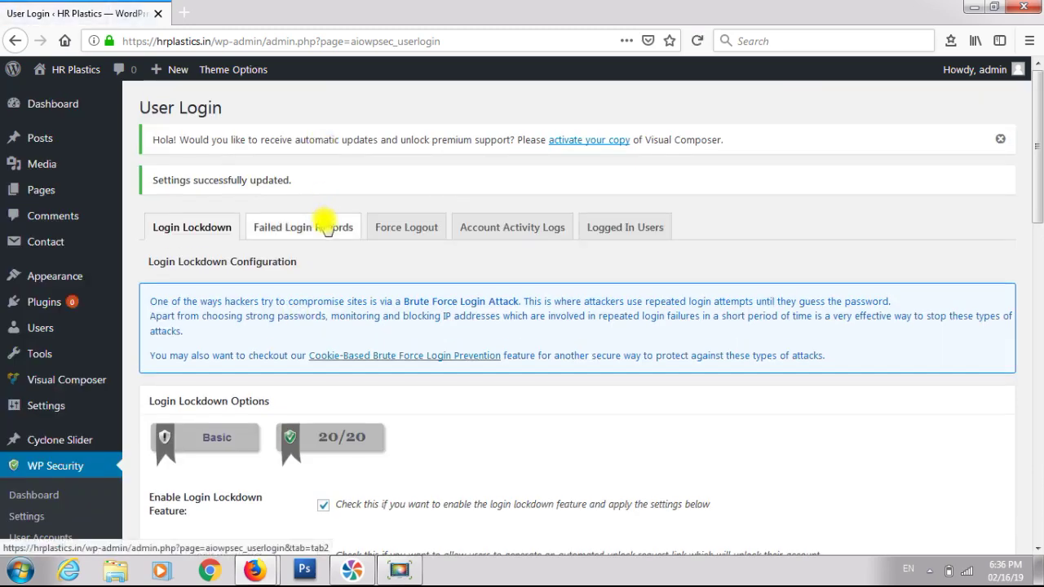
# - Review Failed Login Records, then view Force Logout options (disabled, 60-minute timeout)
pyautogui.click(326, 229)
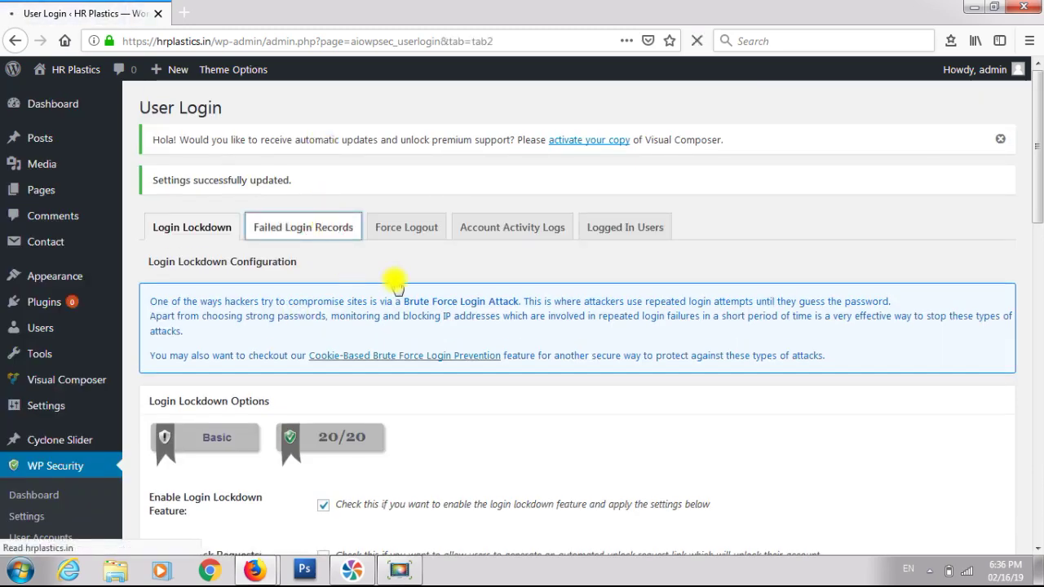
pyautogui.scroll(-5, 394, 280)
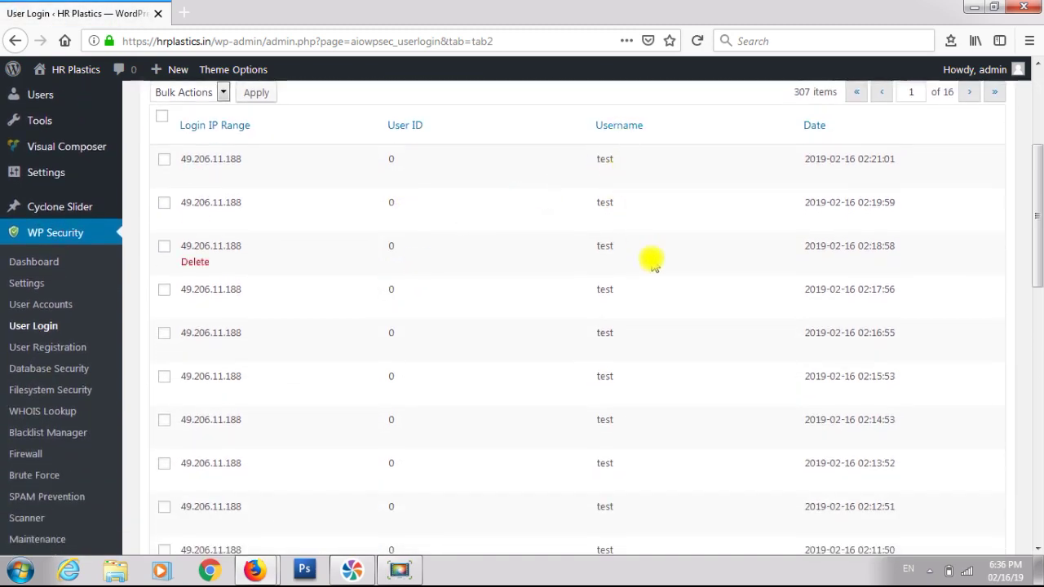
pyautogui.scroll(-10, 652, 261)
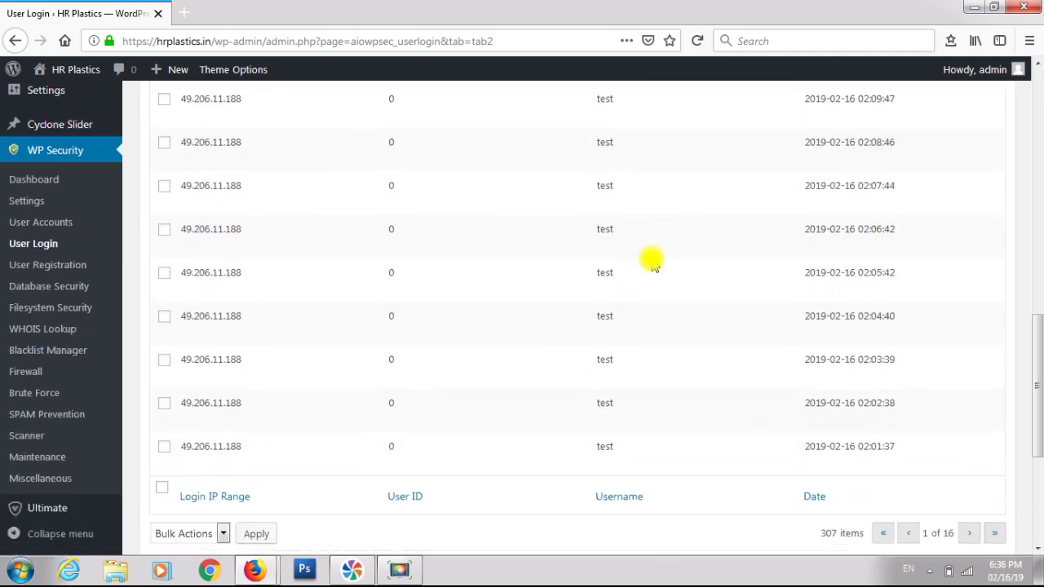
pyautogui.scroll(-5, 652, 263)
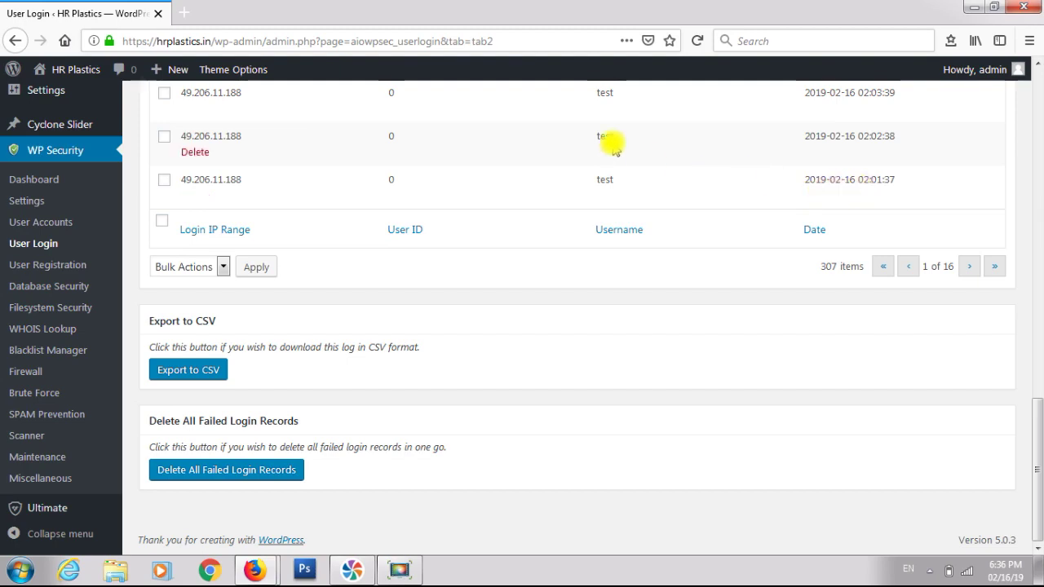
pyautogui.scroll(15, 613, 146)
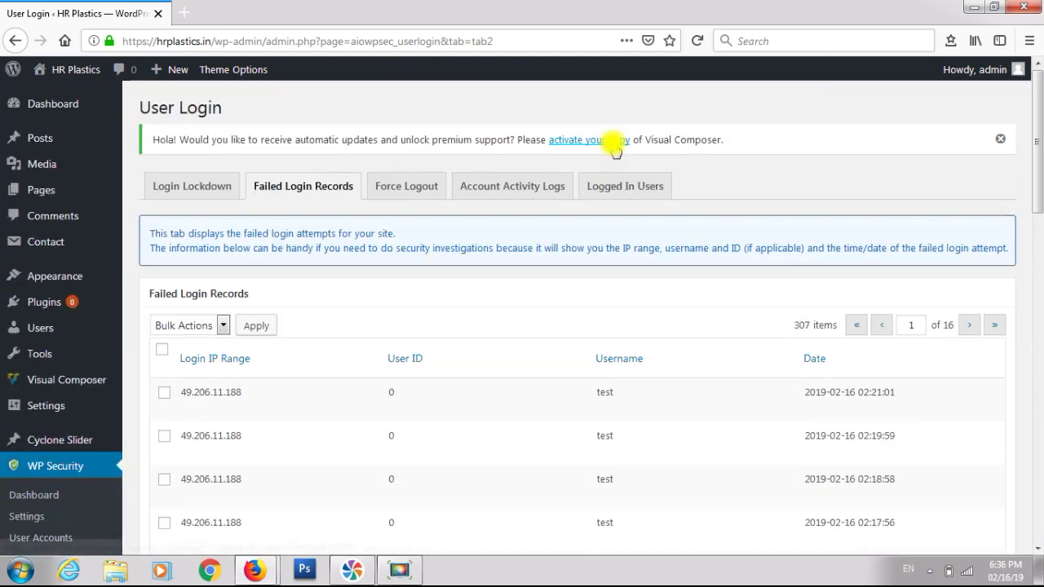
pyautogui.click(403, 189)
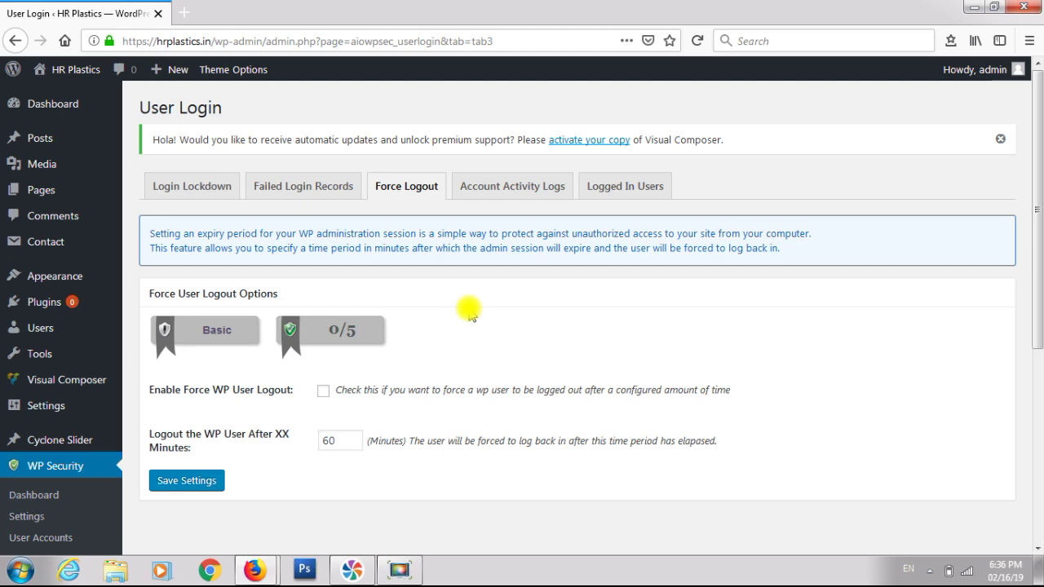
# - View the Account Activity Logs, listing one login record with no logout date
pyautogui.scroll(-2, 469, 316)
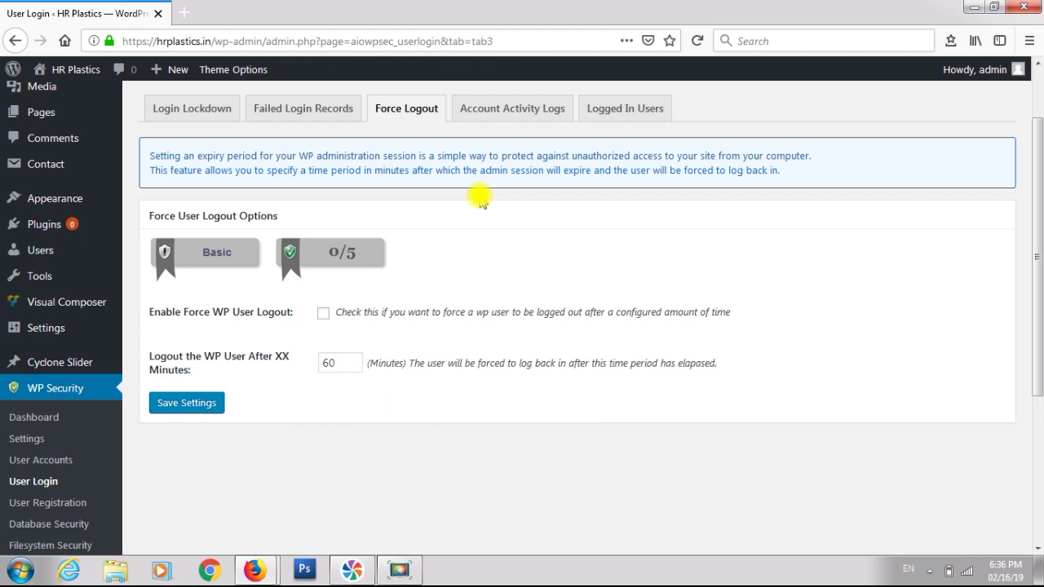
pyautogui.click(519, 112)
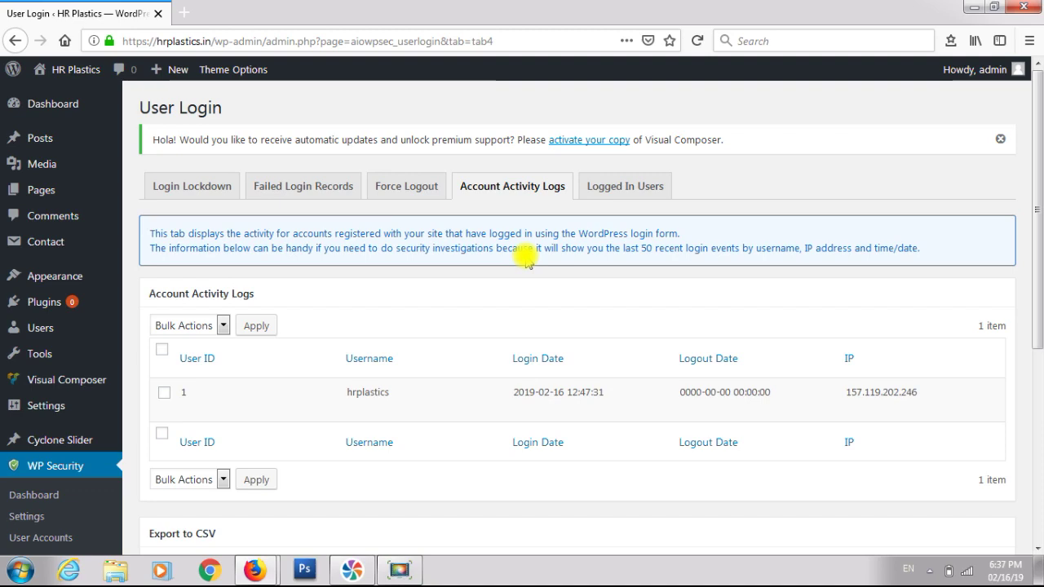
pyautogui.scroll(-2, 525, 256)
pyautogui.scroll(-2, 524, 256)
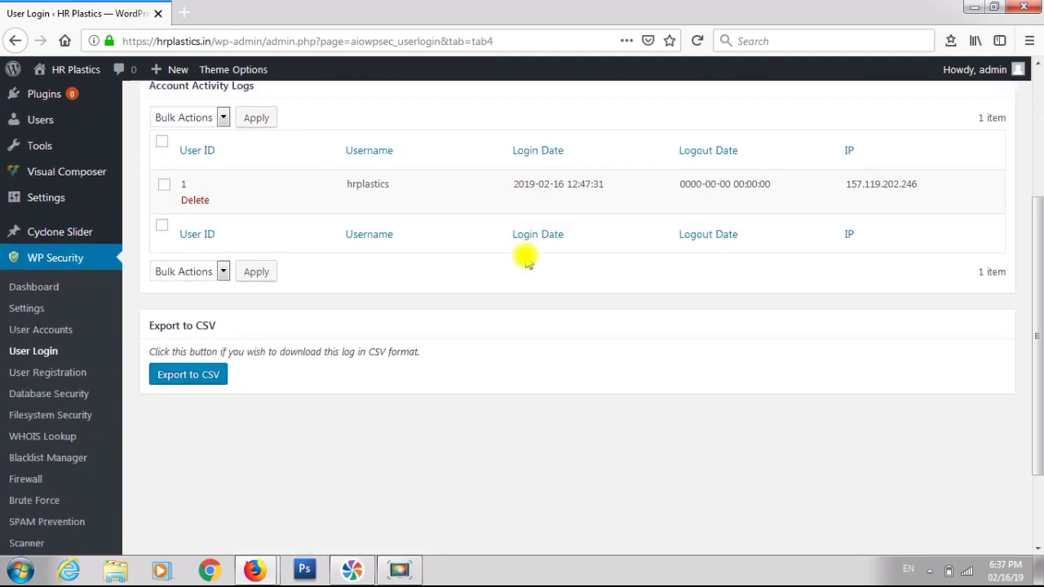
pyautogui.scroll(4, 526, 259)
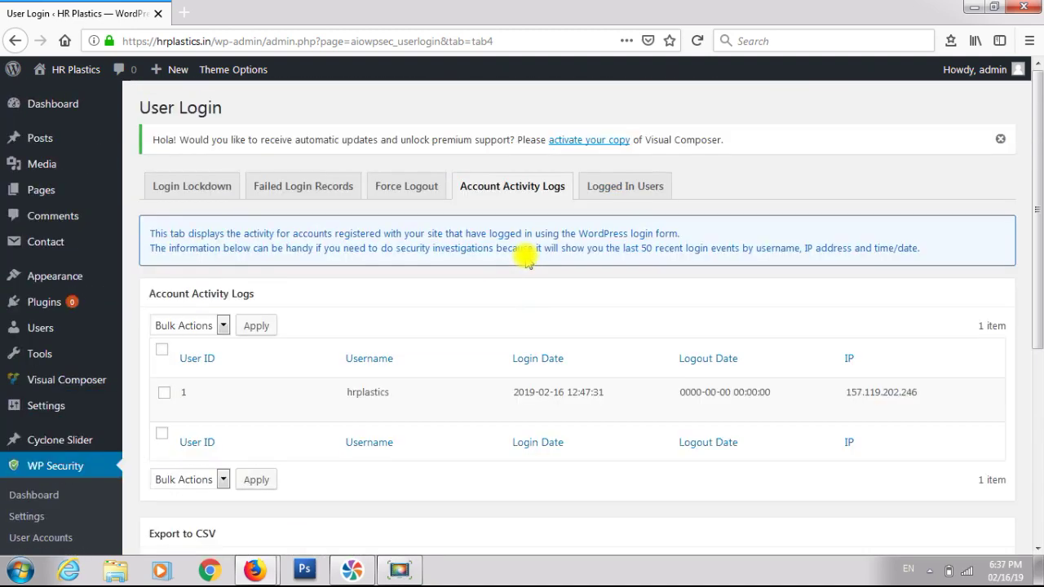
# - Check the Currently Logged In Users table, then go to User Registration settings
pyautogui.click(610, 186)
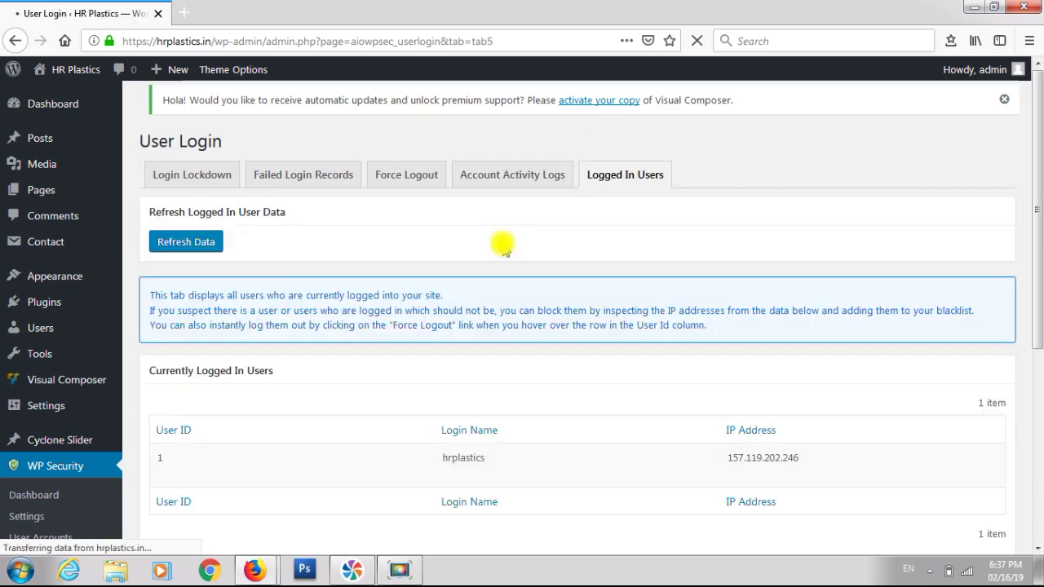
pyautogui.scroll(-3, 503, 246)
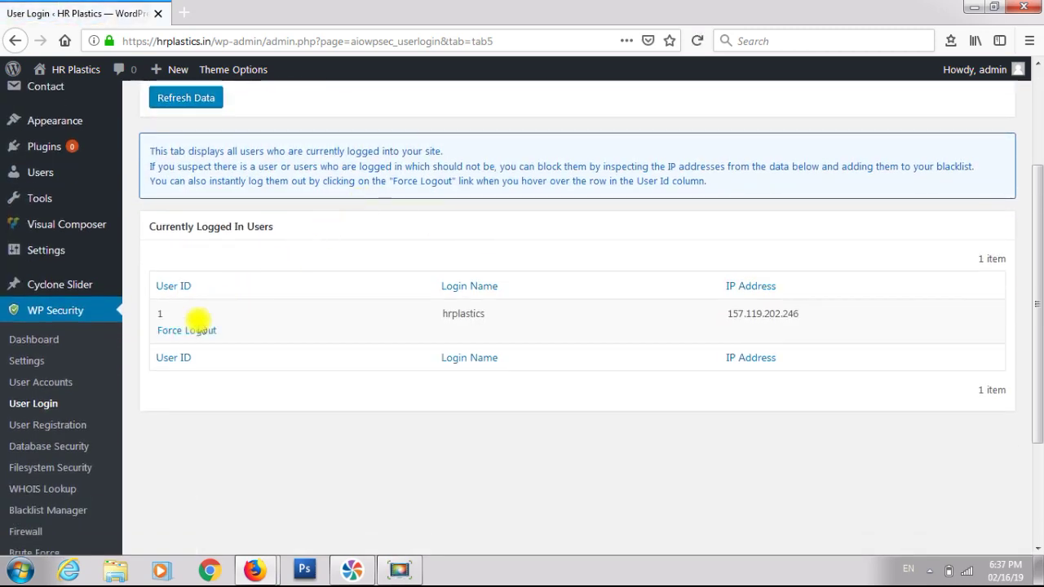
pyautogui.click(68, 425)
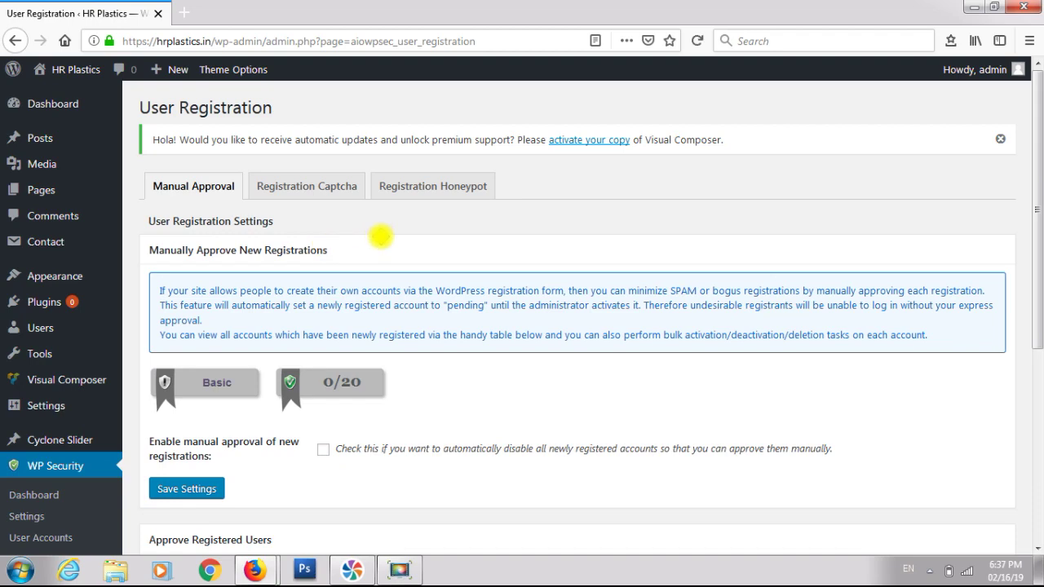
# - Tick Enable manual approval of new registrations and save it, reaching 20/20
pyautogui.scroll(-5, 380, 237)
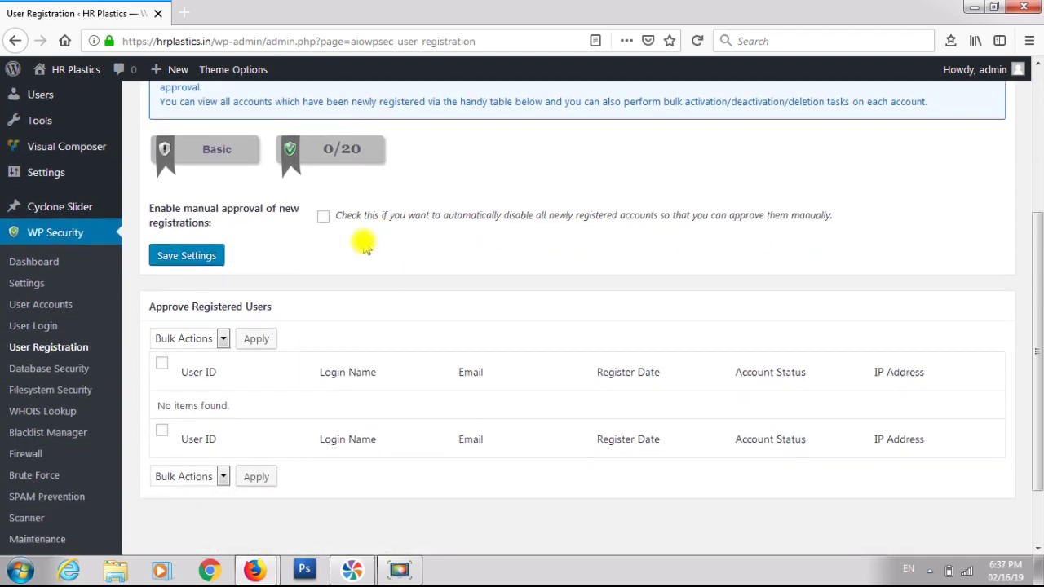
pyautogui.click(322, 217)
pyautogui.scroll(-2, 322, 222)
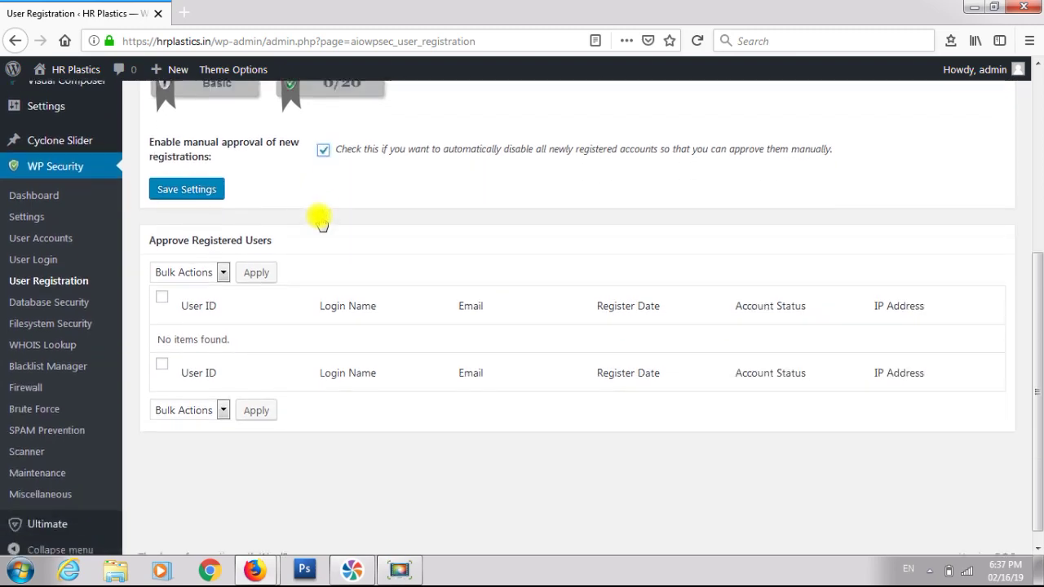
pyautogui.scroll(-1, 322, 225)
pyautogui.scroll(2, 319, 216)
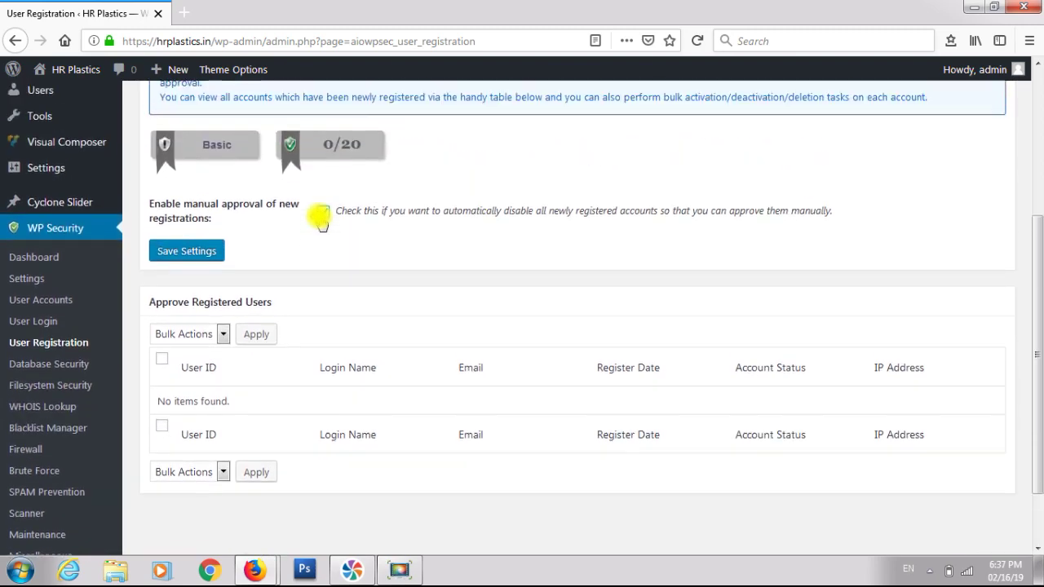
pyautogui.click(195, 254)
pyautogui.scroll(6, 298, 252)
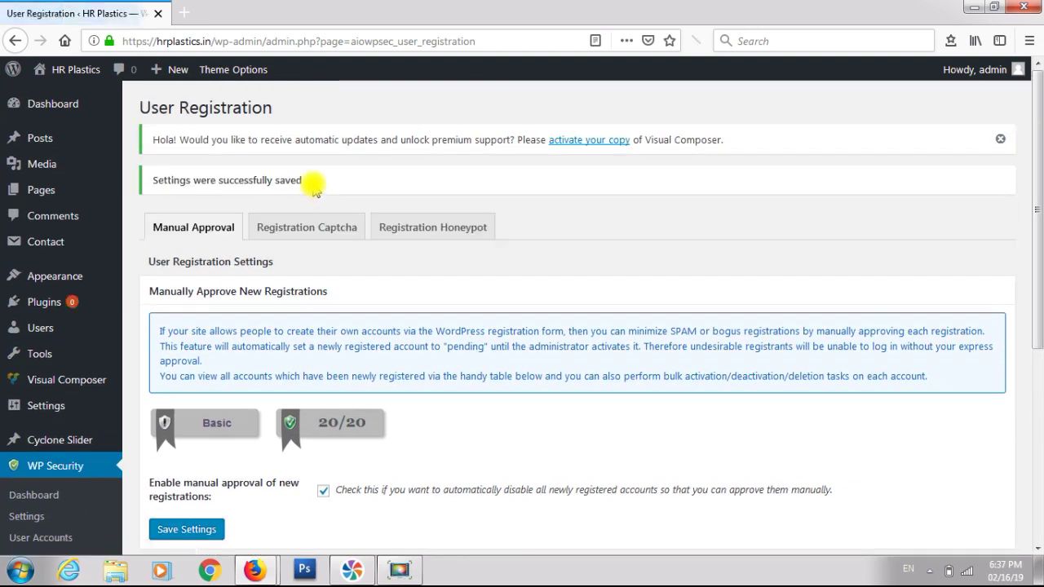
pyautogui.click(318, 236)
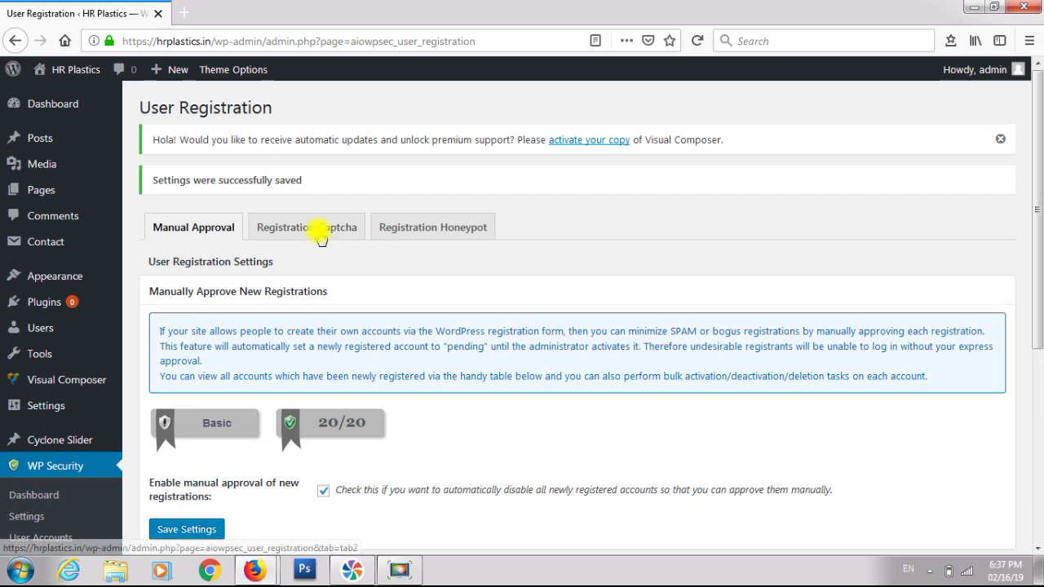
# - Tick Enable Captcha On Registration Page on the Registration Captcha tab and save the setting
pyautogui.click(320, 235)
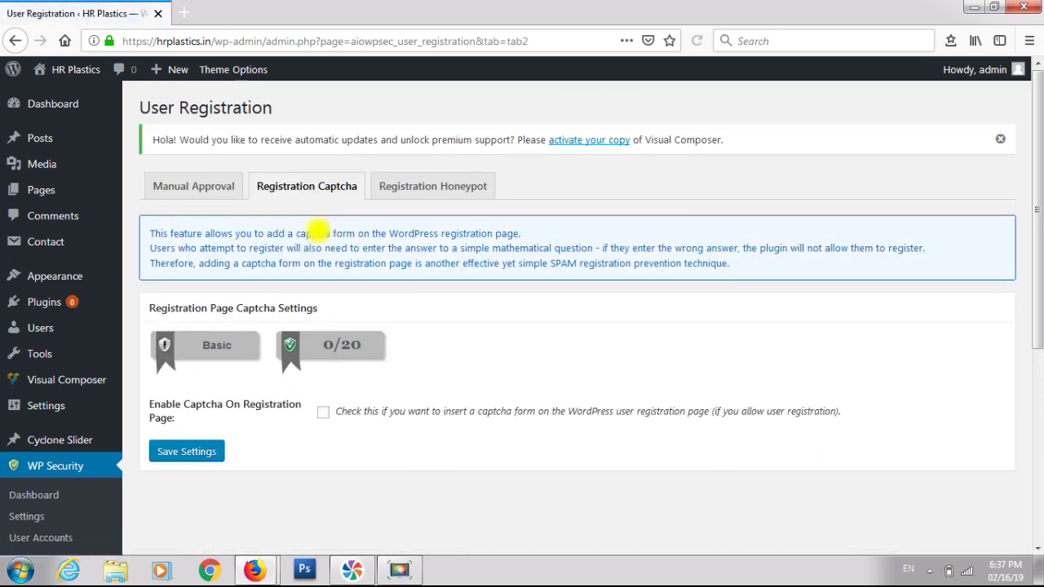
pyautogui.scroll(-5, 318, 231)
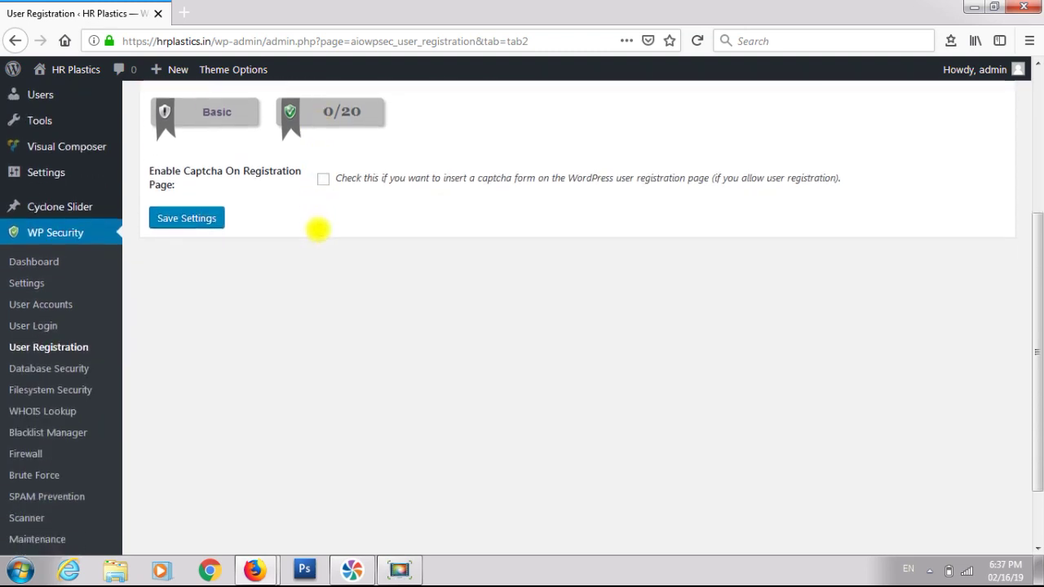
pyautogui.click(319, 180)
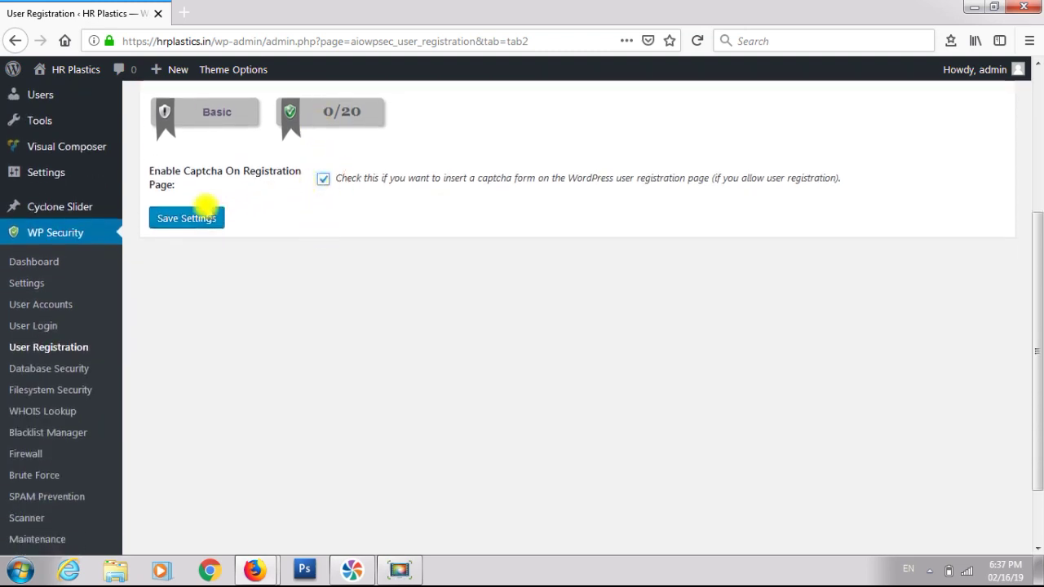
pyautogui.click(210, 216)
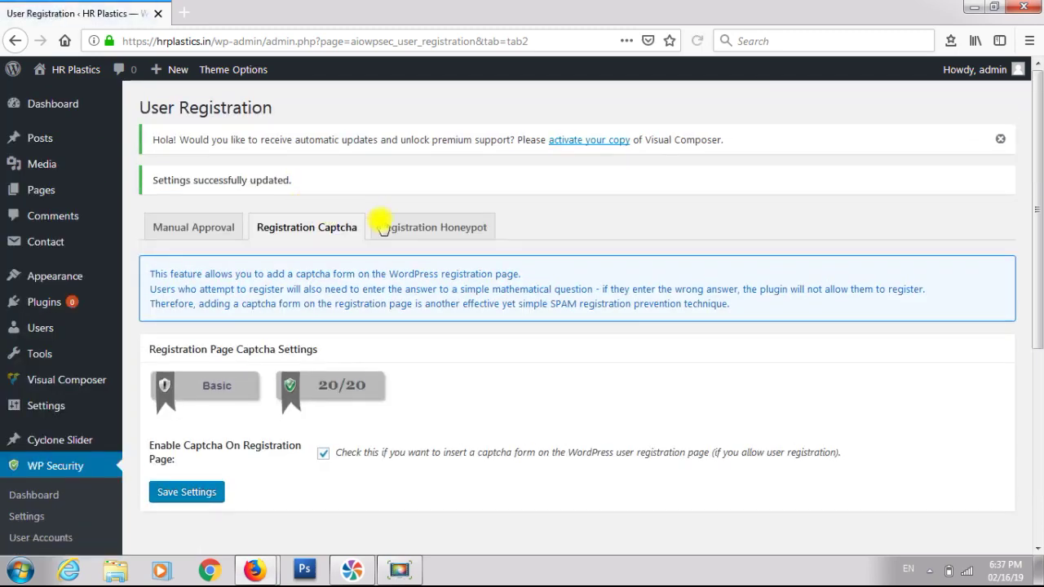
pyautogui.click(416, 228)
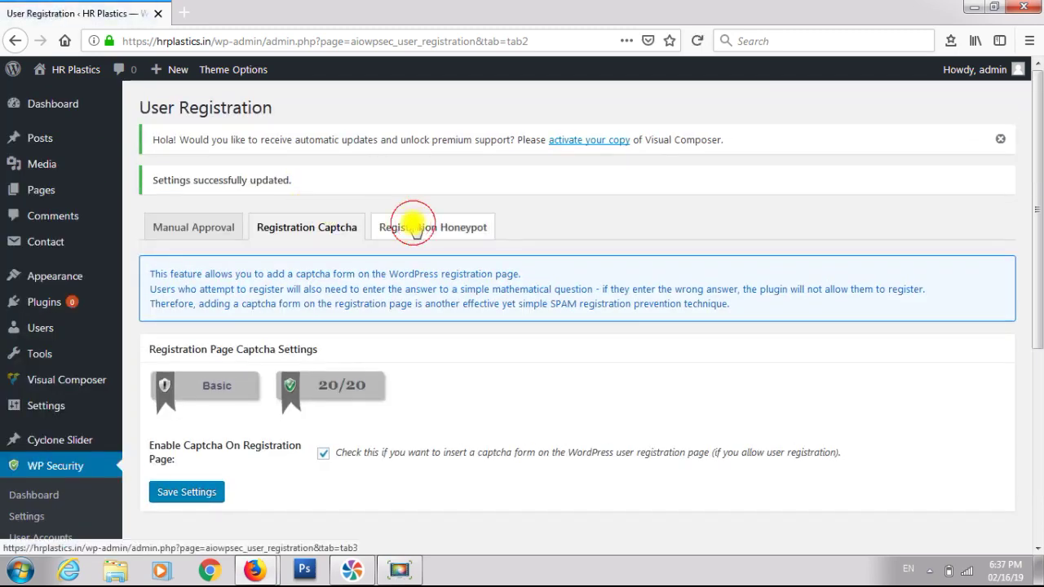
# - Tick Enable Honeypot On Registration Page and save the setting
pyautogui.scroll(-1, 414, 225)
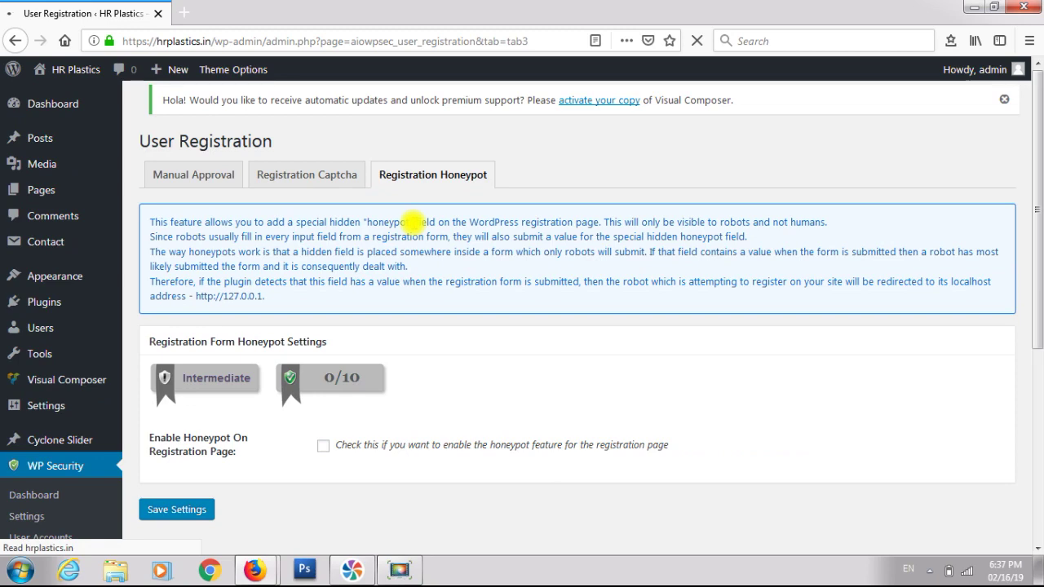
pyautogui.scroll(-3, 412, 223)
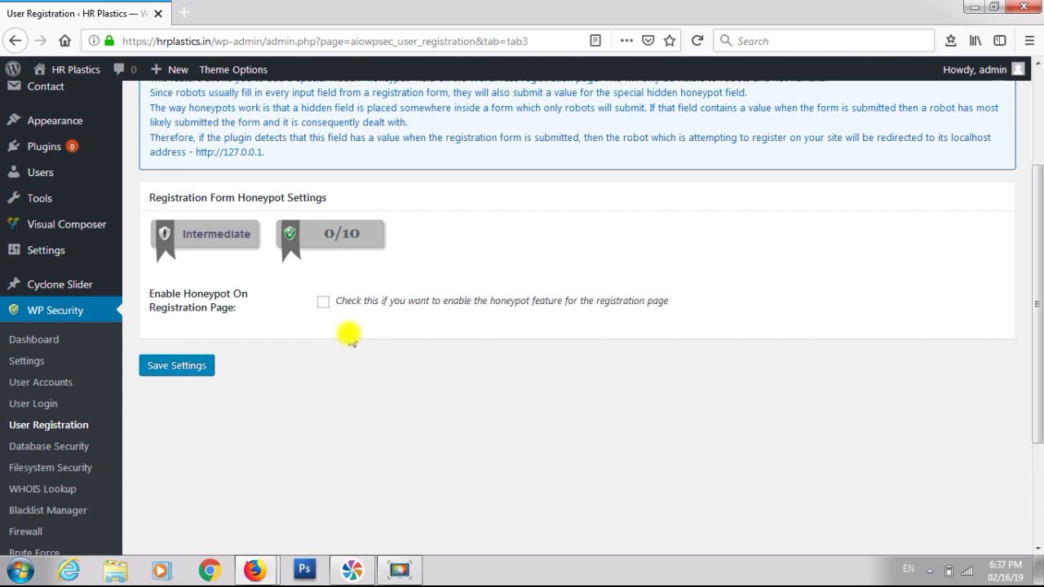
pyautogui.scroll(-2, 247, 300)
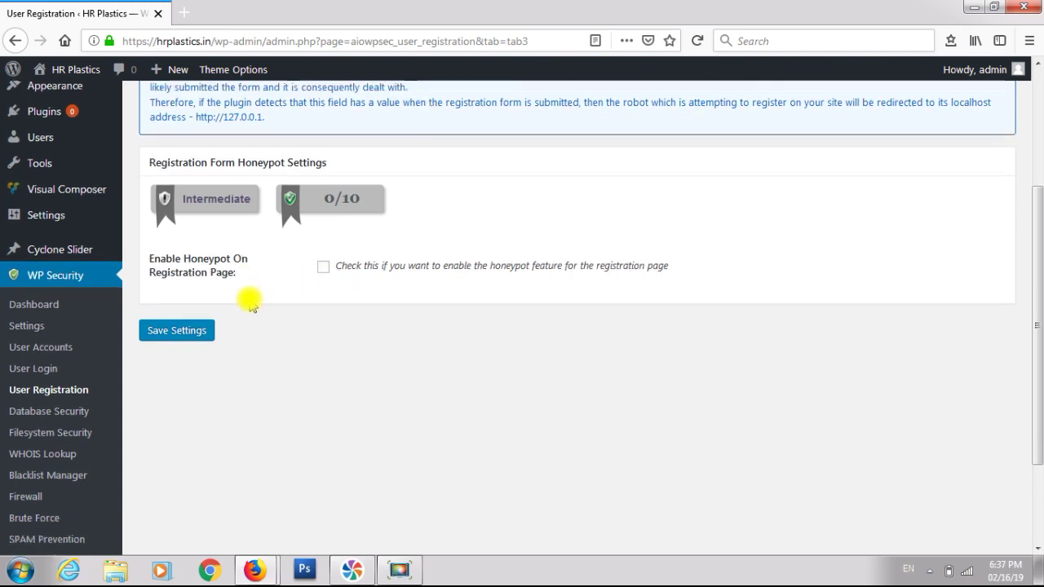
pyautogui.click(322, 225)
pyautogui.click(177, 289)
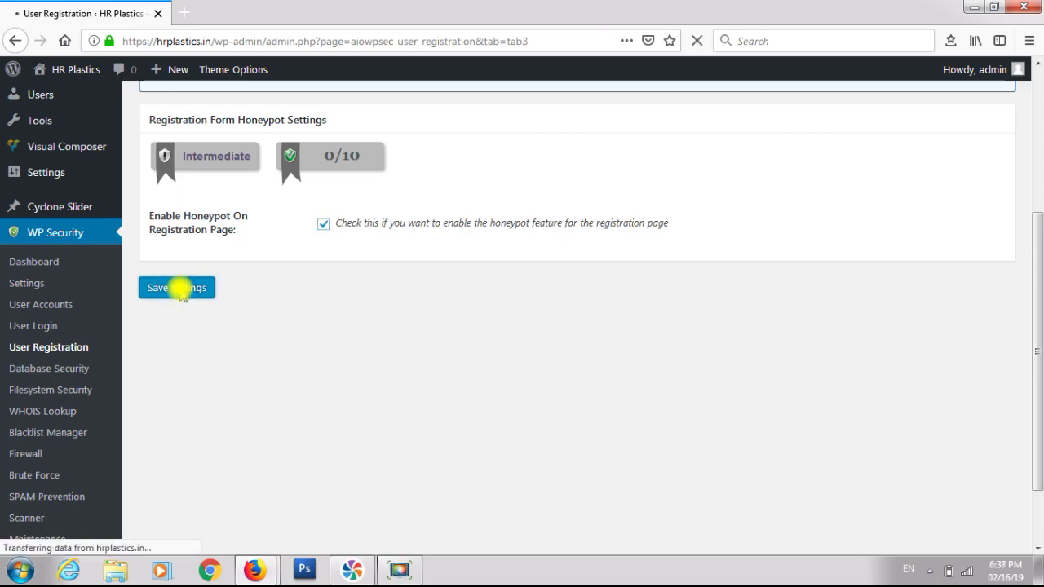
pyautogui.scroll(-6, 181, 296)
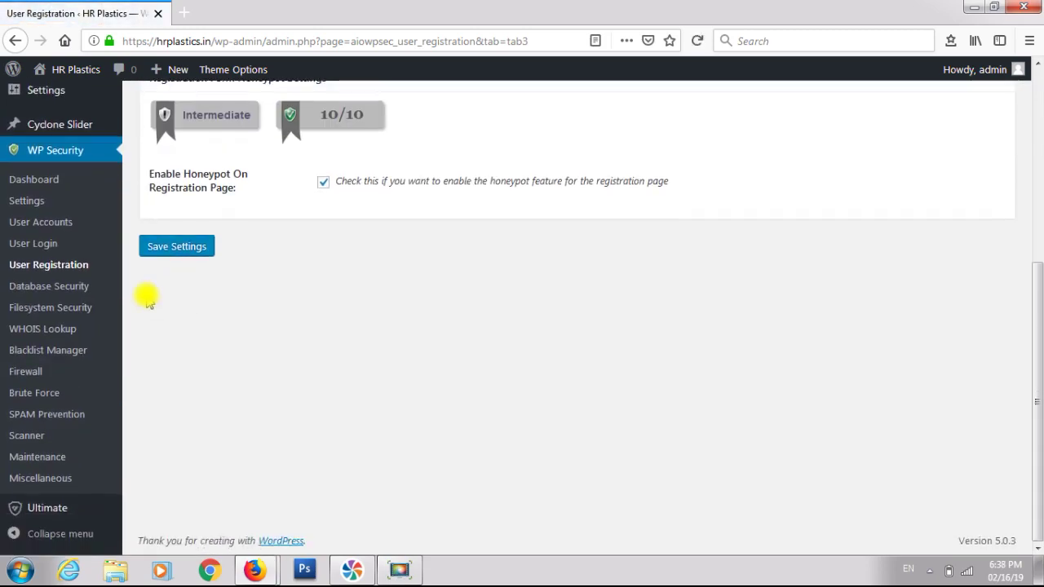
# - In Database Security, keep the wpjd_ table prefix, clearing the typed custom prefix without saving
pyautogui.click(63, 290)
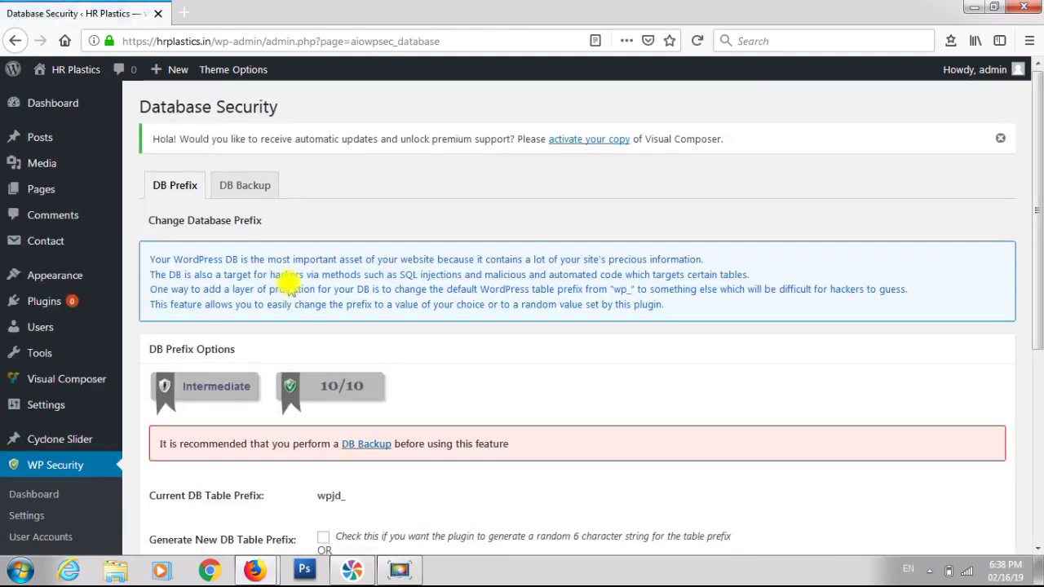
pyautogui.scroll(-4, 289, 283)
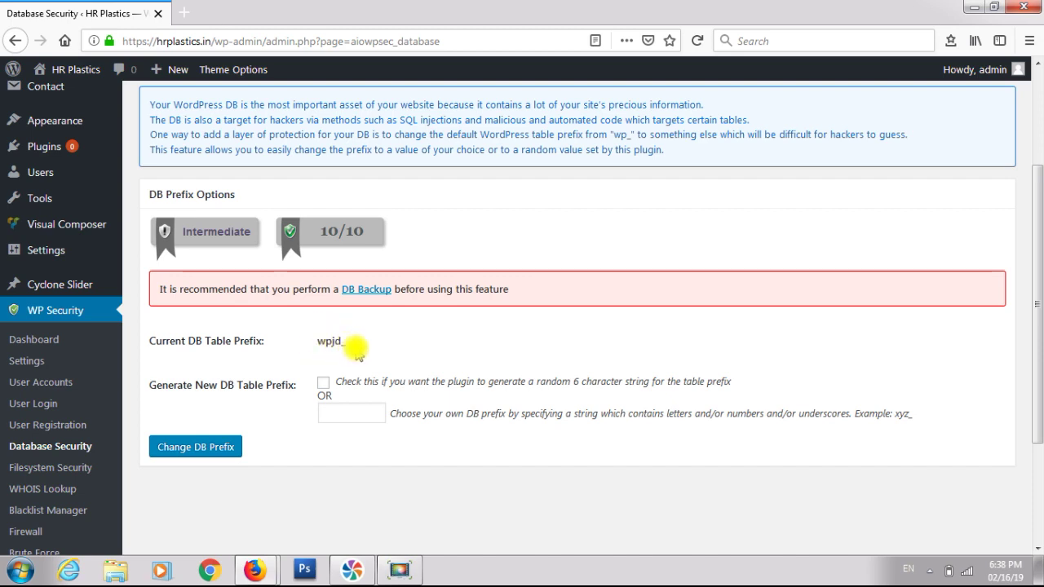
pyautogui.scroll(-2, 358, 347)
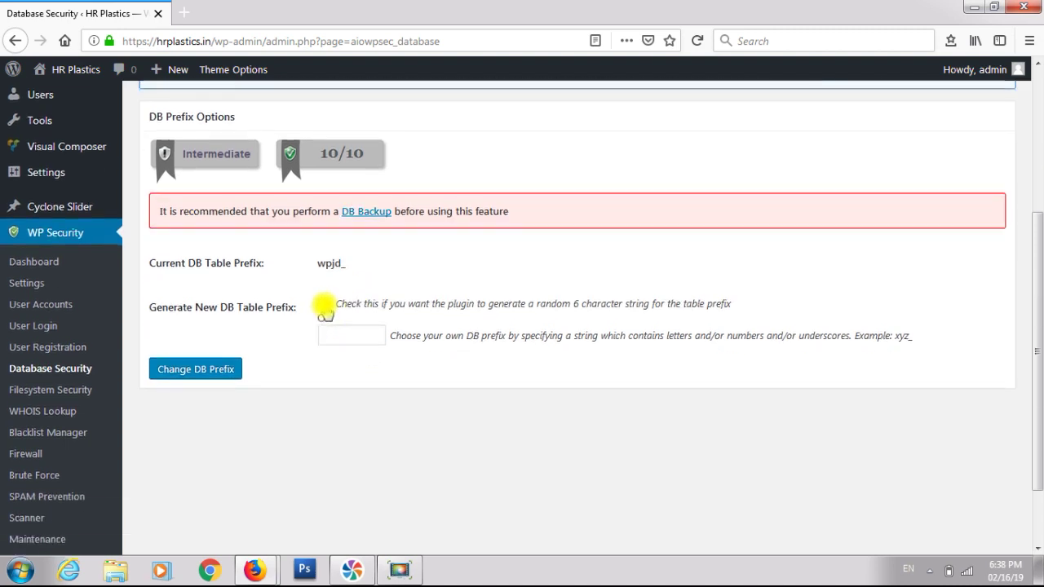
pyautogui.click(324, 305)
pyautogui.click(338, 335)
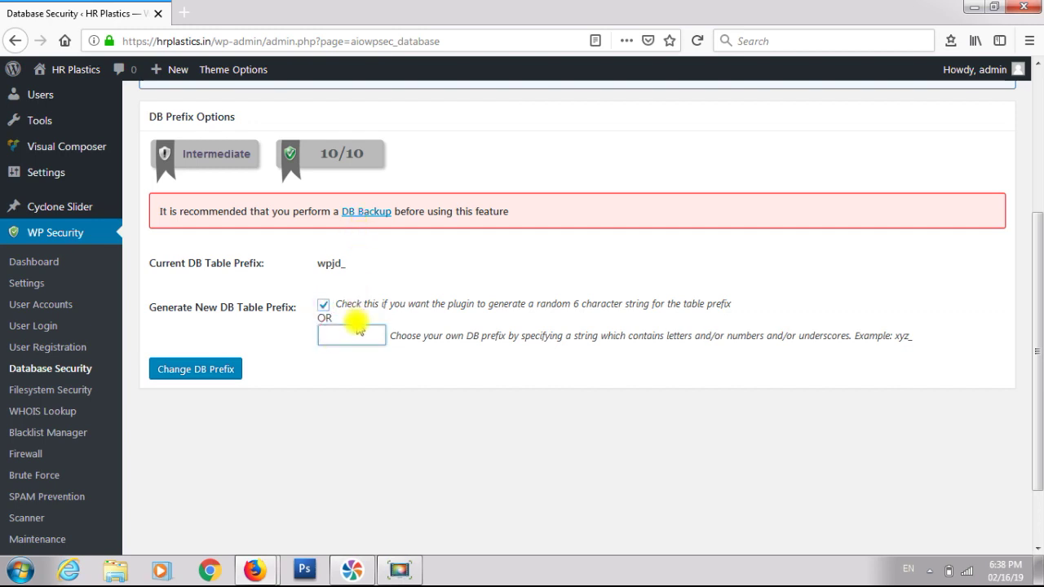
pyautogui.write('jj')
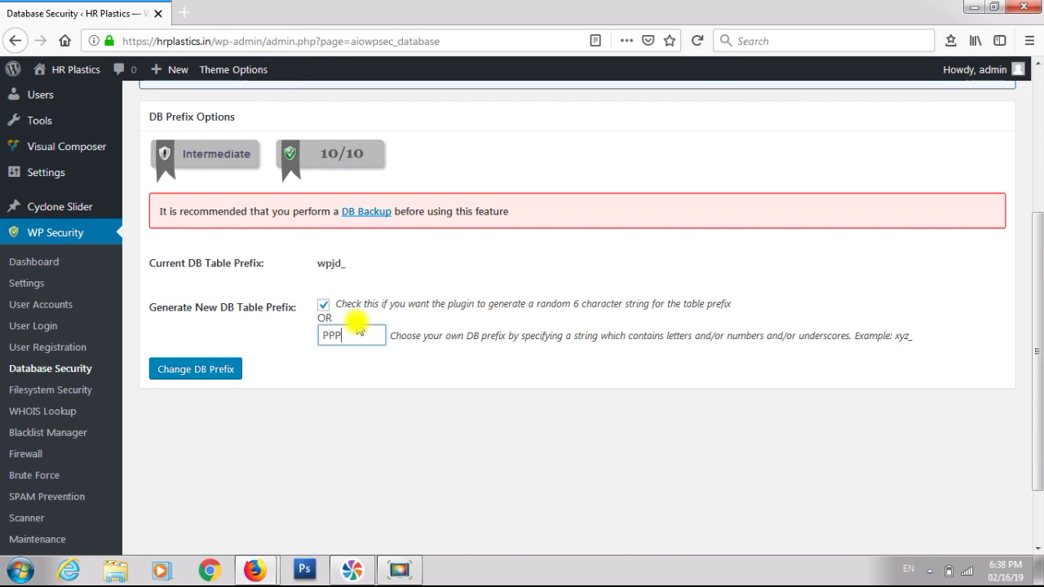
pyautogui.press('BackSpace')
pyautogui.scroll(5, 357, 329)
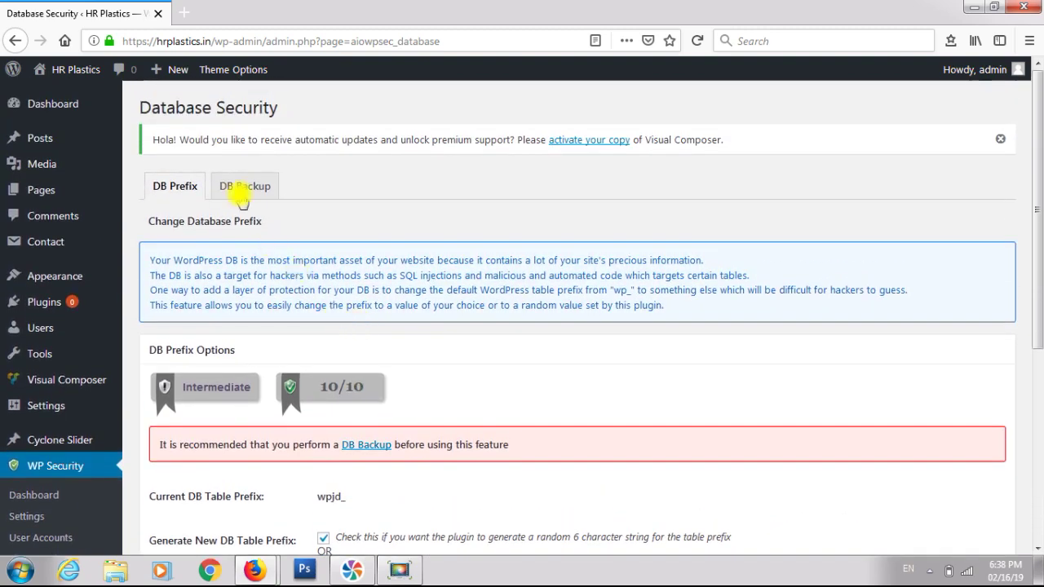
pyautogui.click(231, 186)
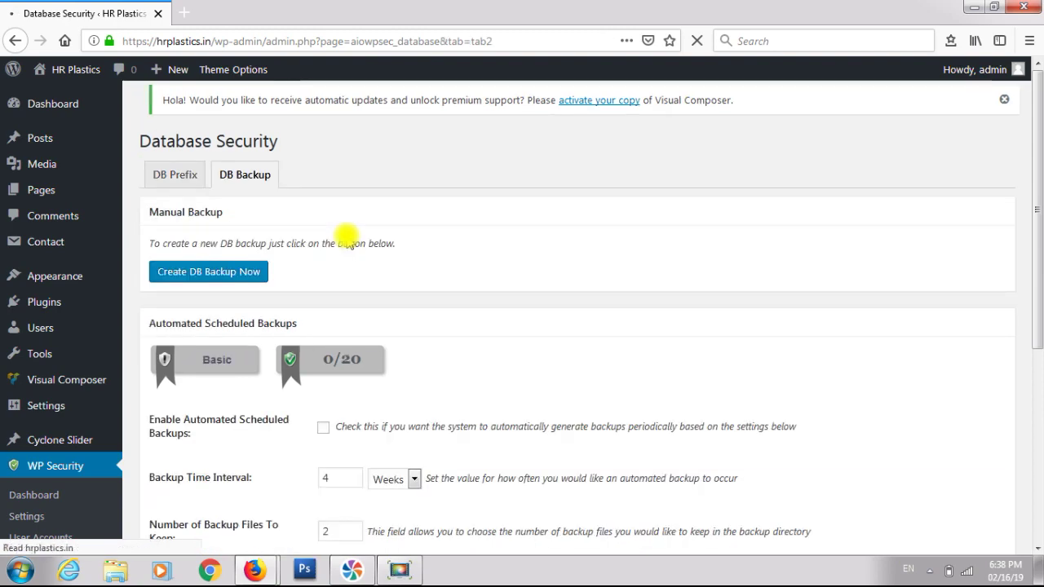
# - Enable automated scheduled database backups every 4 Weeks, keeping 2 backup files
pyautogui.scroll(-5, 346, 238)
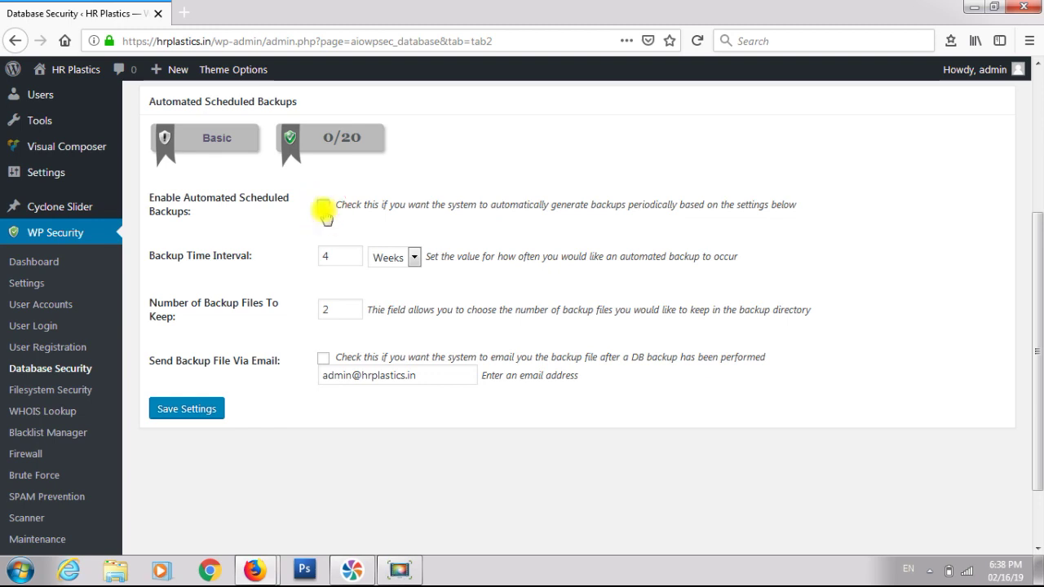
pyautogui.click(323, 206)
pyautogui.scroll(-2, 325, 214)
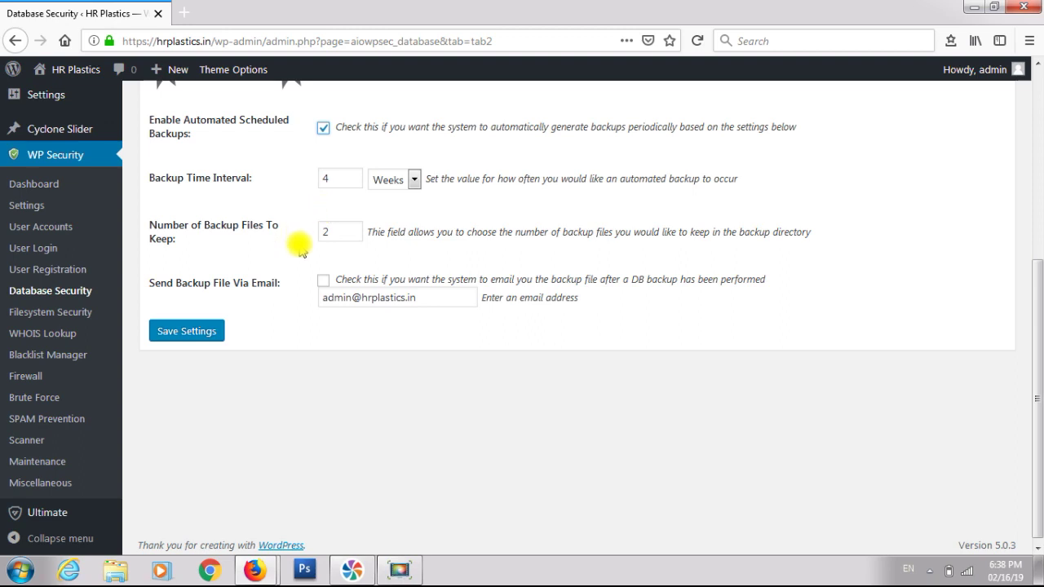
pyautogui.click(414, 181)
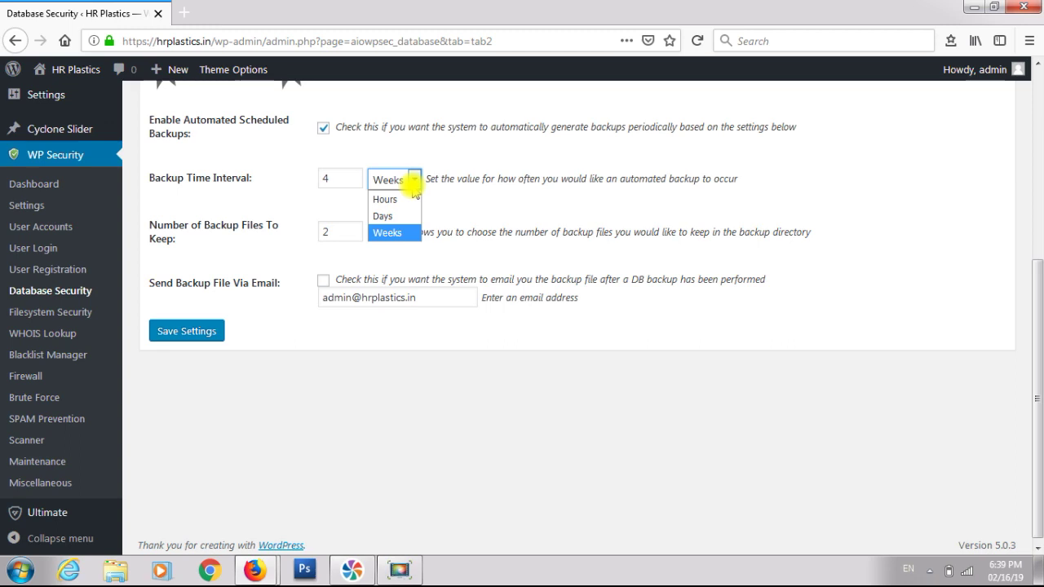
pyautogui.click(414, 183)
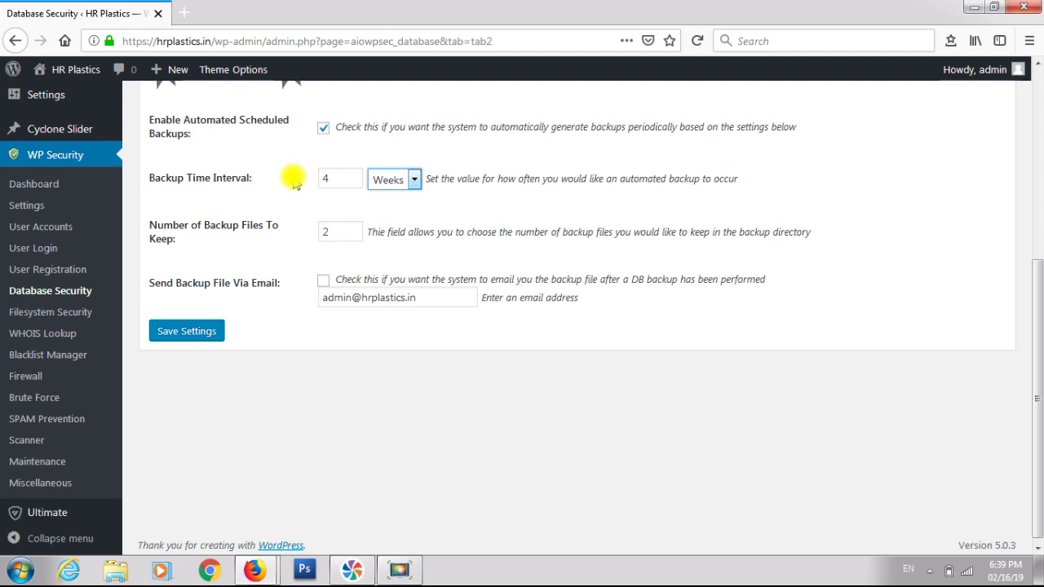
pyautogui.scroll(4, 295, 183)
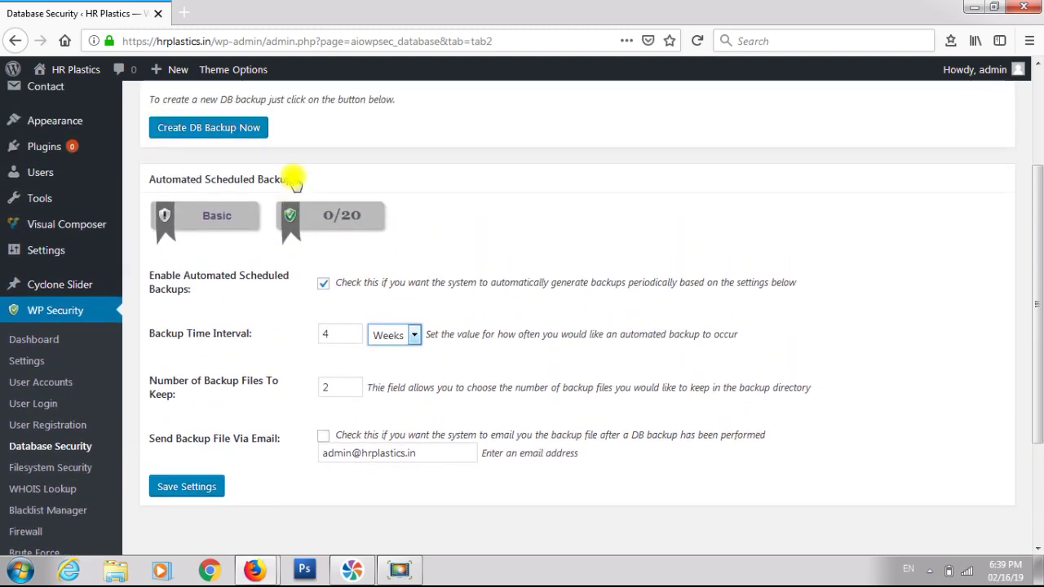
pyautogui.scroll(2, 295, 179)
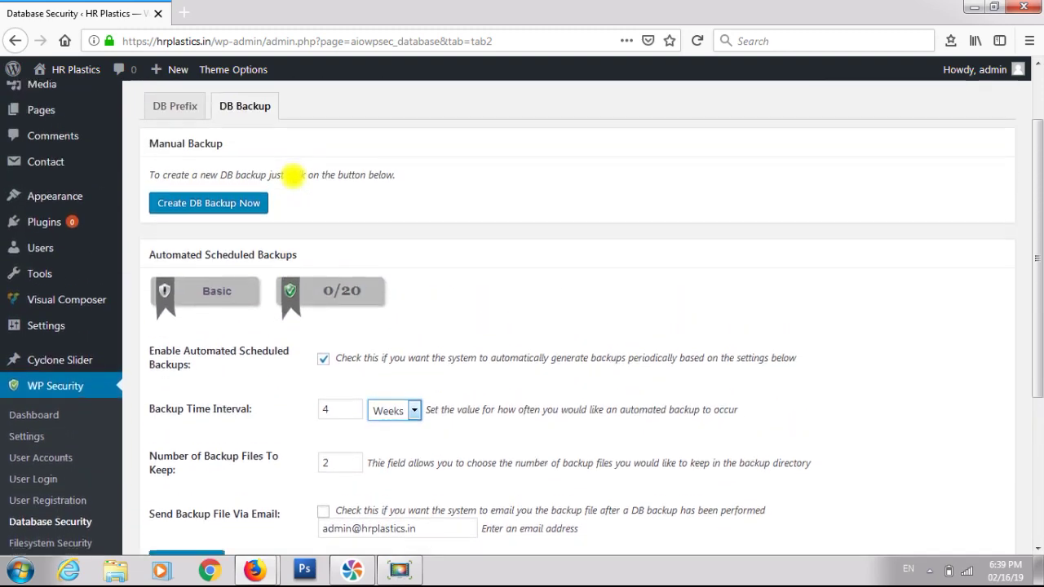
pyautogui.scroll(-5, 292, 178)
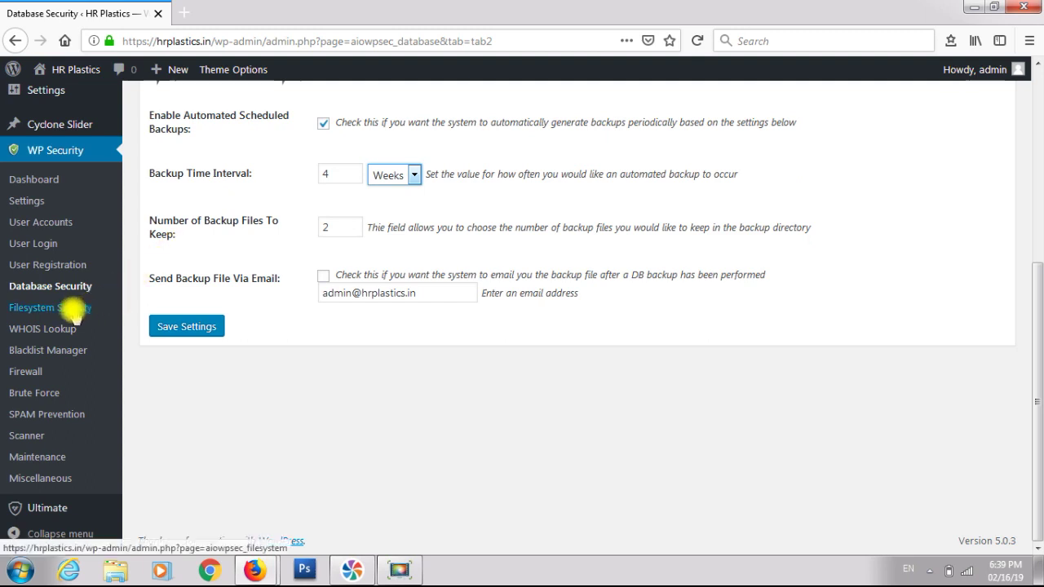
# - In Filesystem Security, apply recommended permissions: root directory 0755 and .htaccess 0644
pyautogui.click(72, 309)
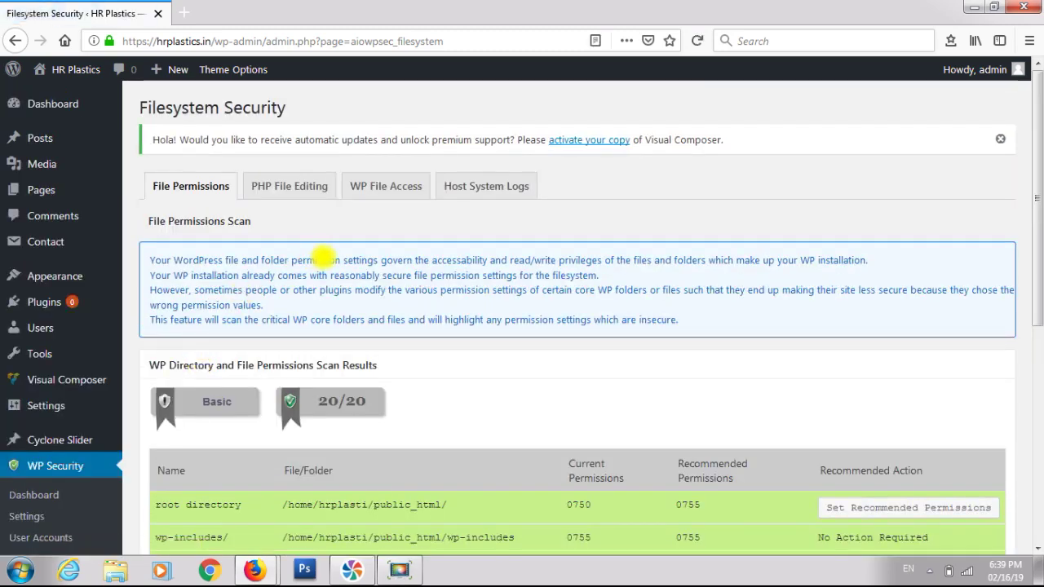
pyautogui.scroll(-5, 323, 258)
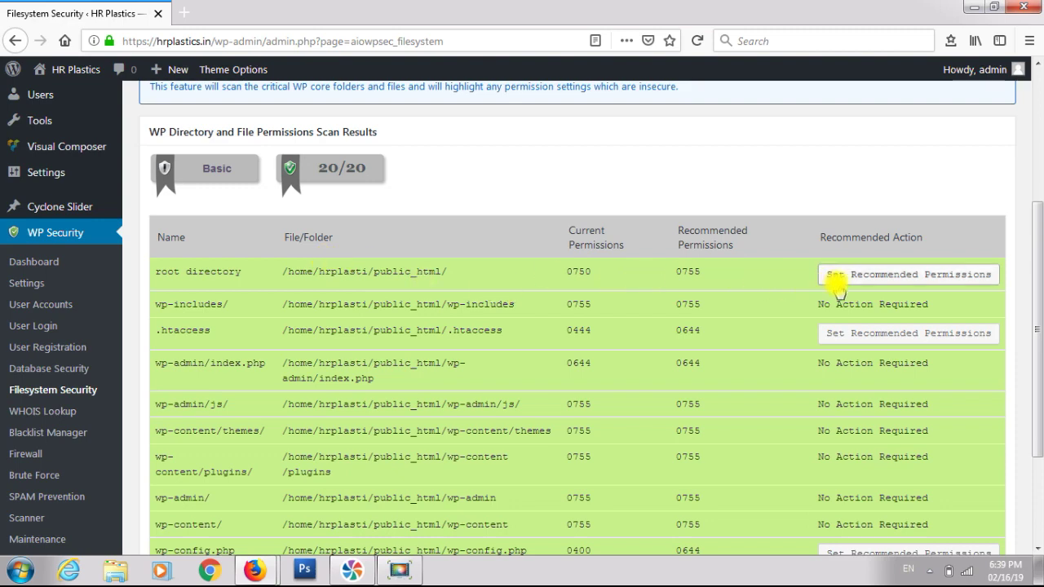
pyautogui.click(836, 277)
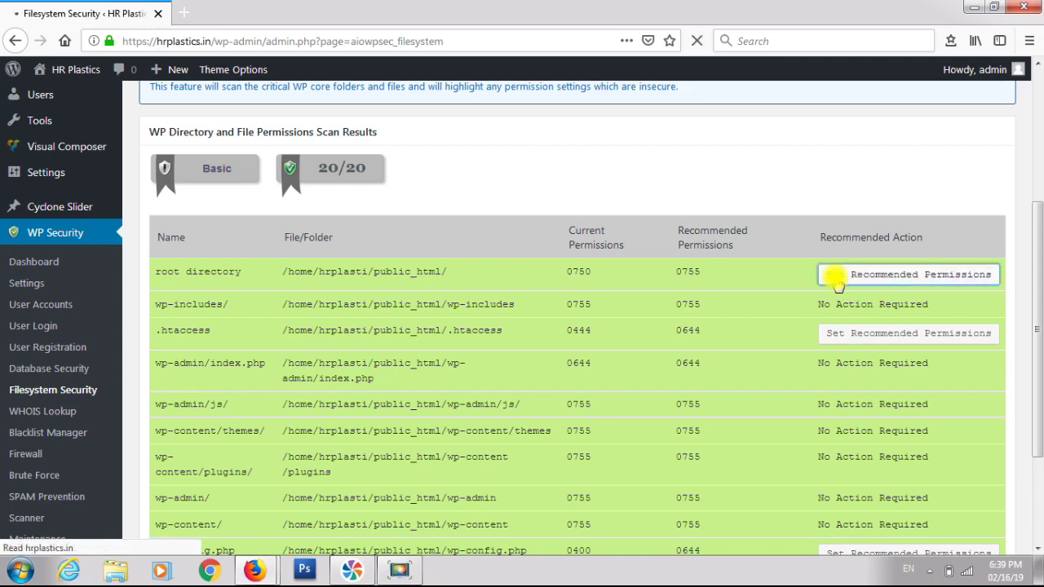
pyautogui.scroll(-5, 837, 278)
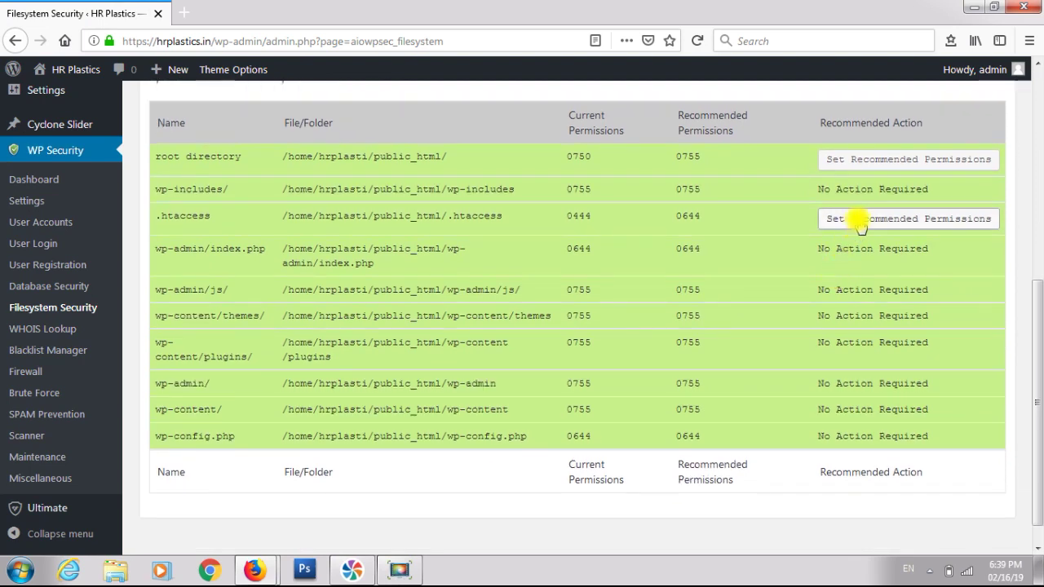
pyautogui.click(860, 231)
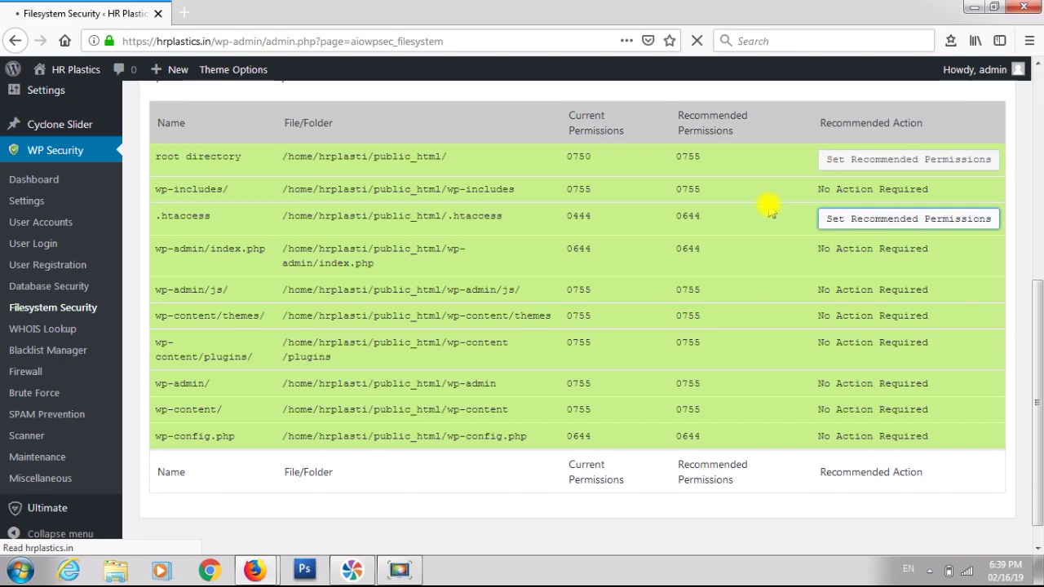
pyautogui.scroll(-4, 768, 204)
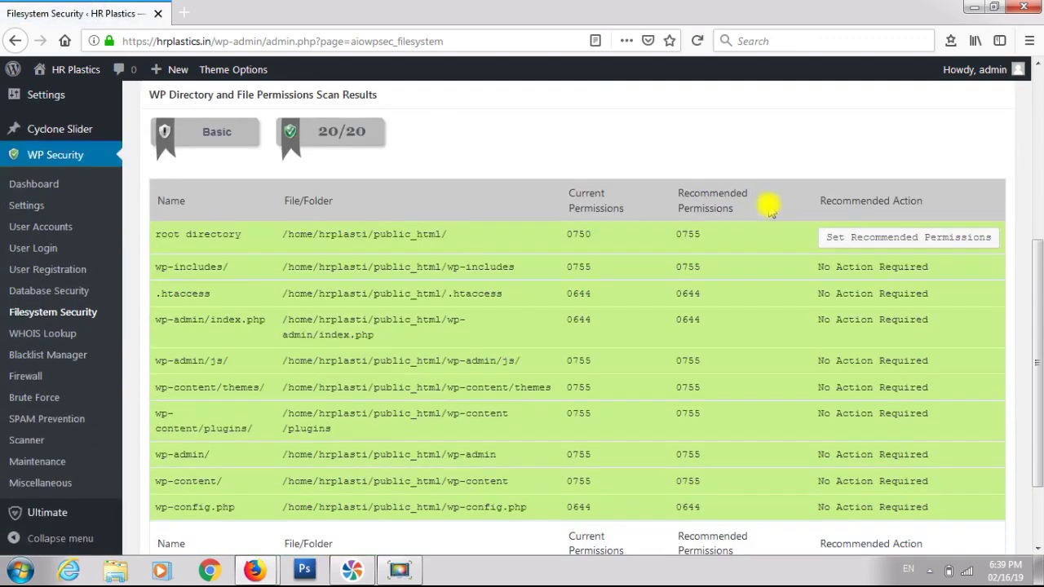
pyautogui.click(843, 235)
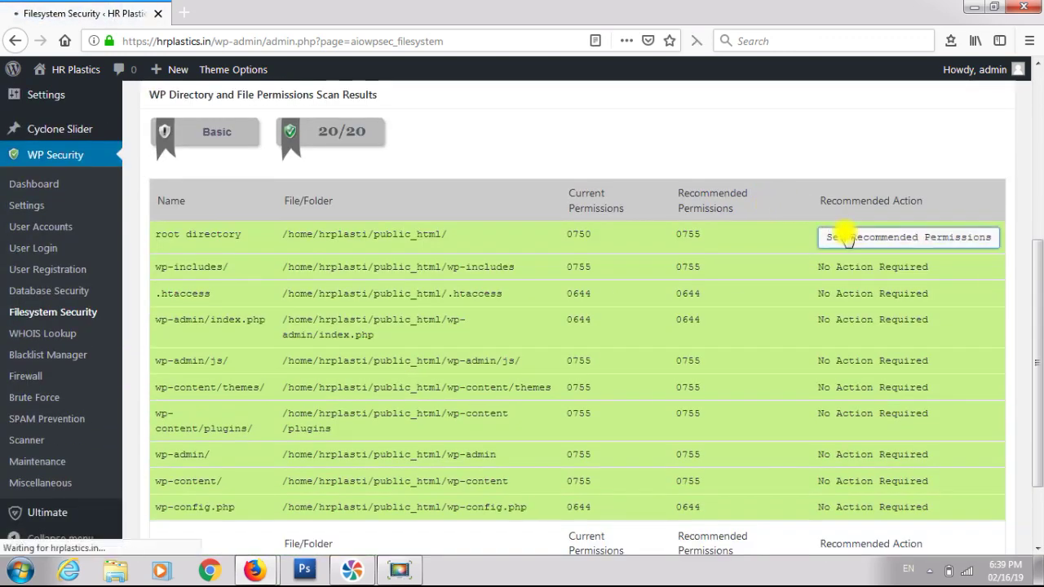
pyautogui.scroll(-5, 729, 121)
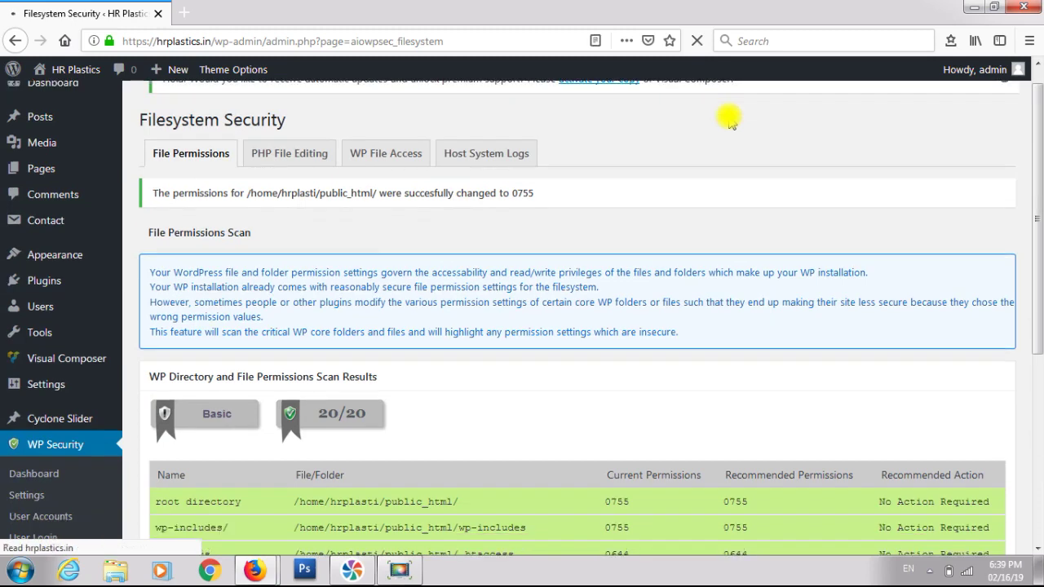
pyautogui.scroll(-1, 607, 238)
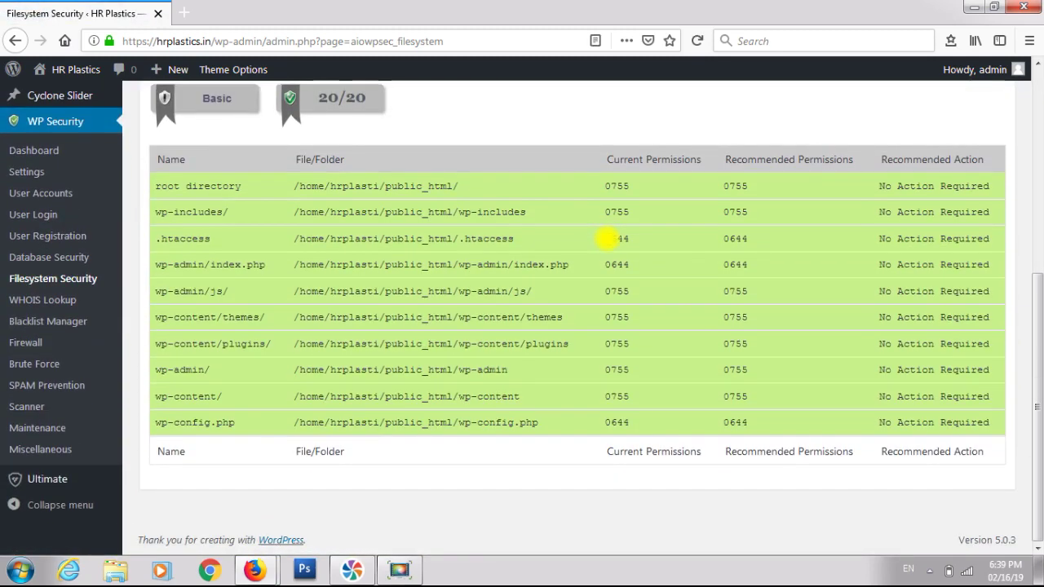
pyautogui.scroll(1, 607, 238)
pyautogui.scroll(3, 607, 238)
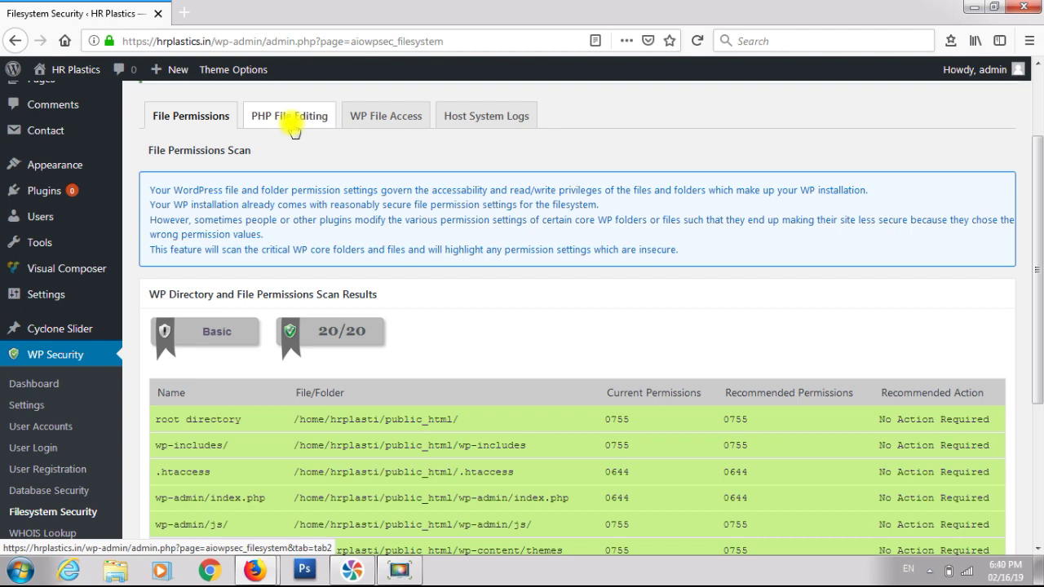
pyautogui.click(292, 123)
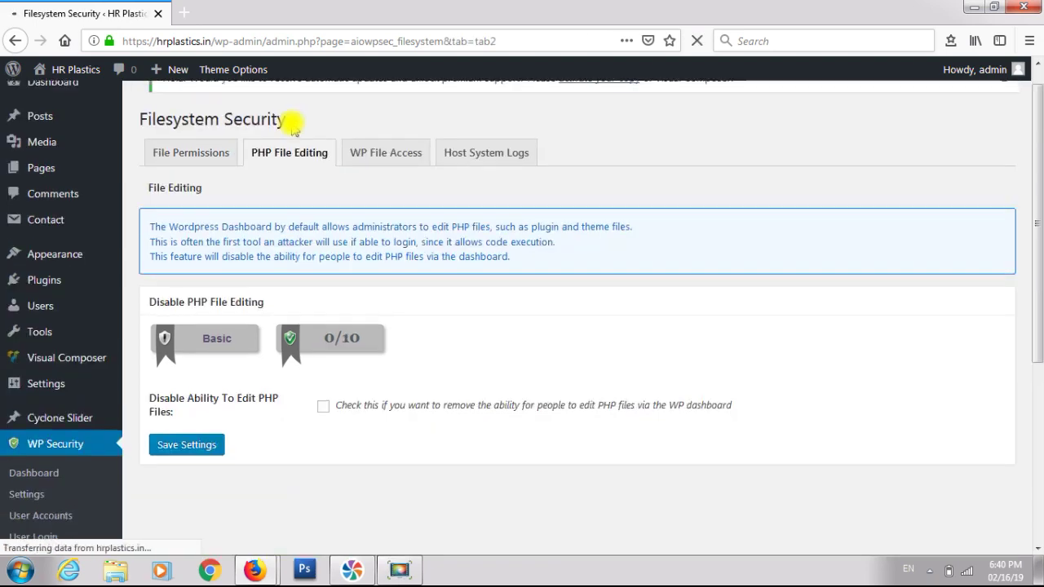
# - Tick Disable Ability To Edit PHP Files and save the PHP File Editing setting
pyautogui.scroll(-4, 292, 126)
pyautogui.scroll(-2, 292, 131)
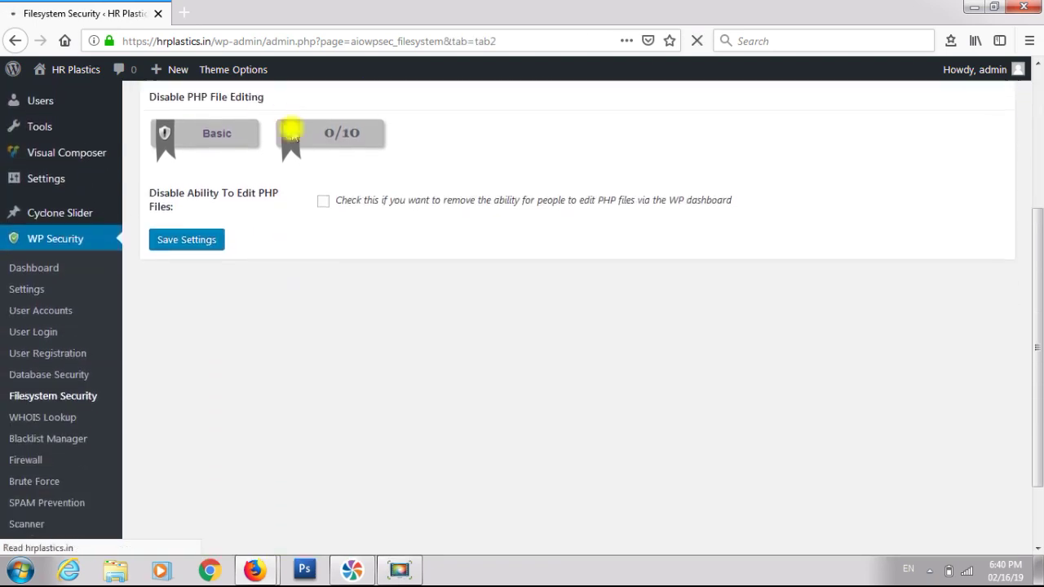
pyautogui.click(323, 206)
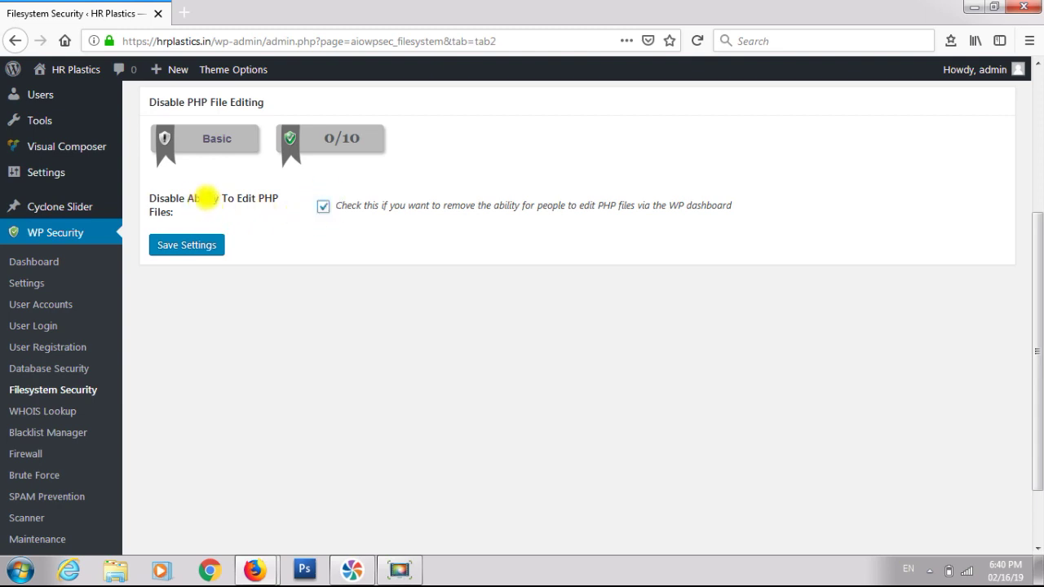
pyautogui.click(204, 245)
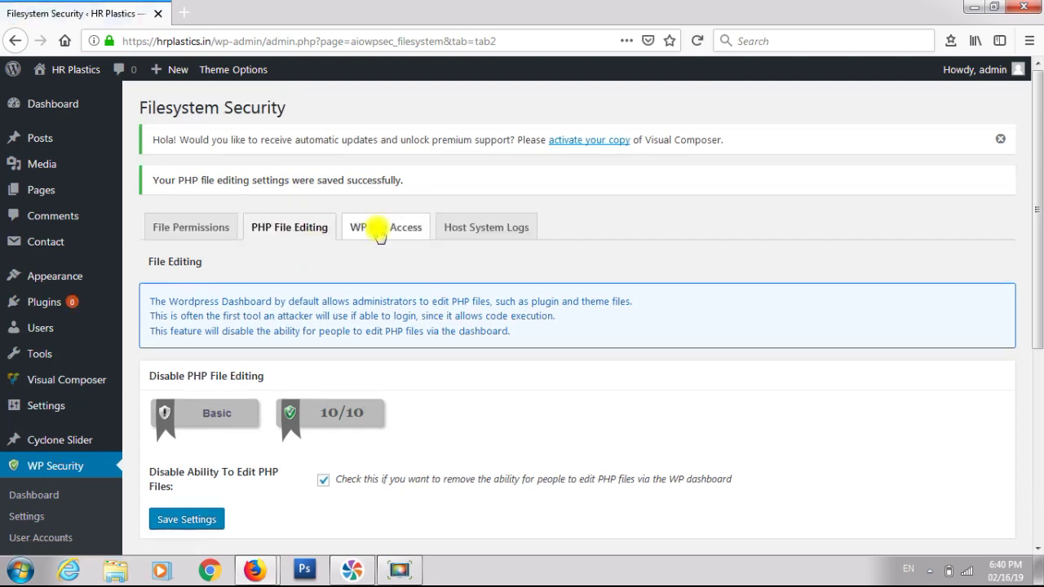
# - Block access to readme.html, license.txt and wp-config-sample.php on WP File Access and save
pyautogui.click(380, 230)
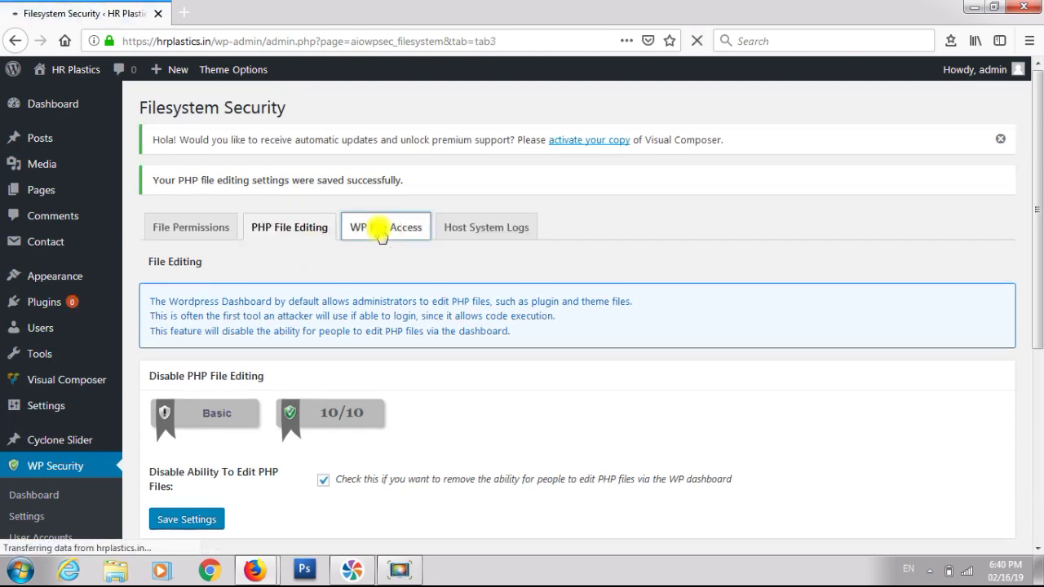
pyautogui.scroll(-3, 375, 229)
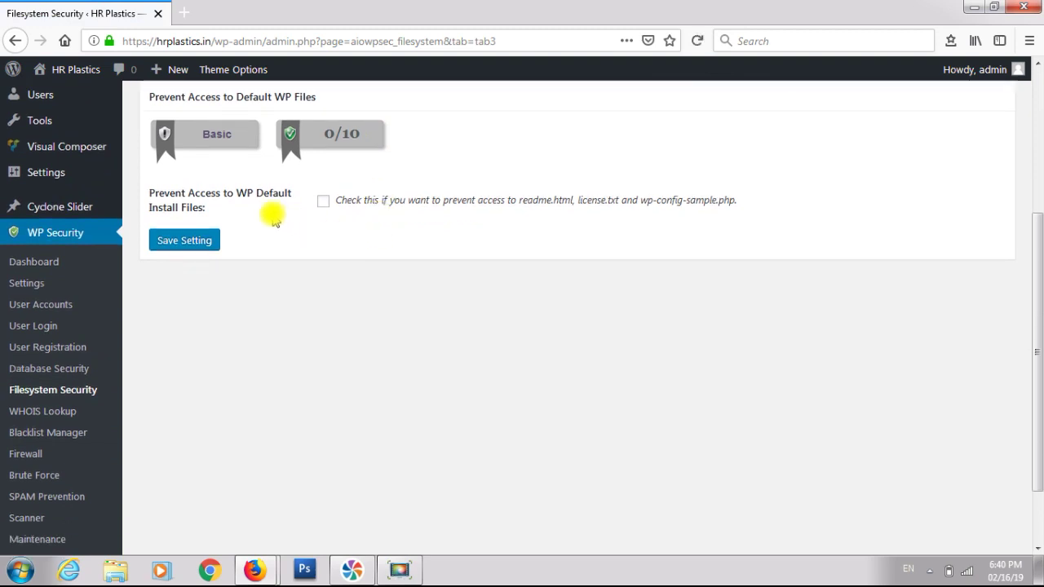
pyautogui.click(323, 201)
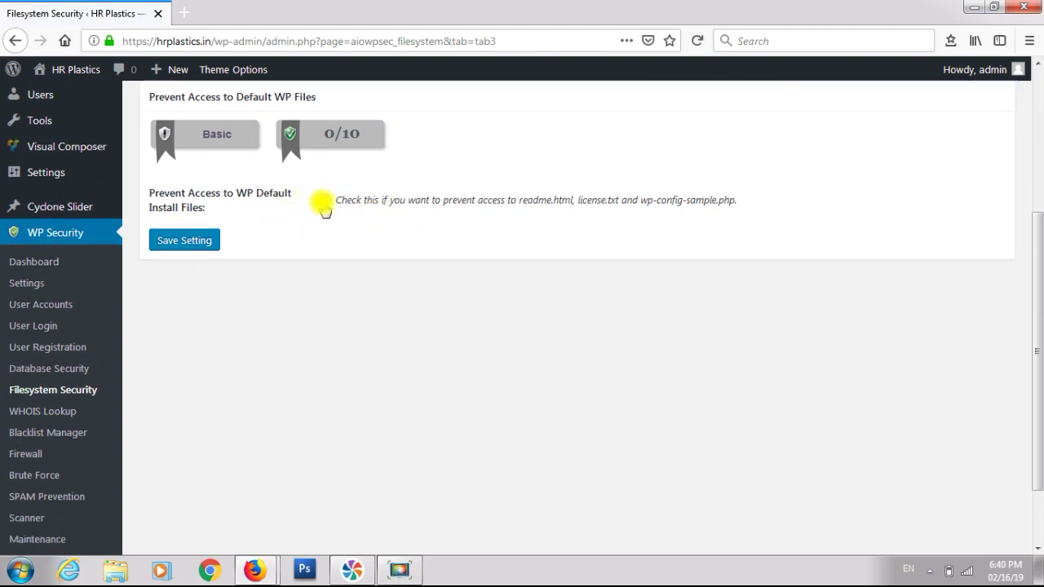
pyautogui.click(179, 246)
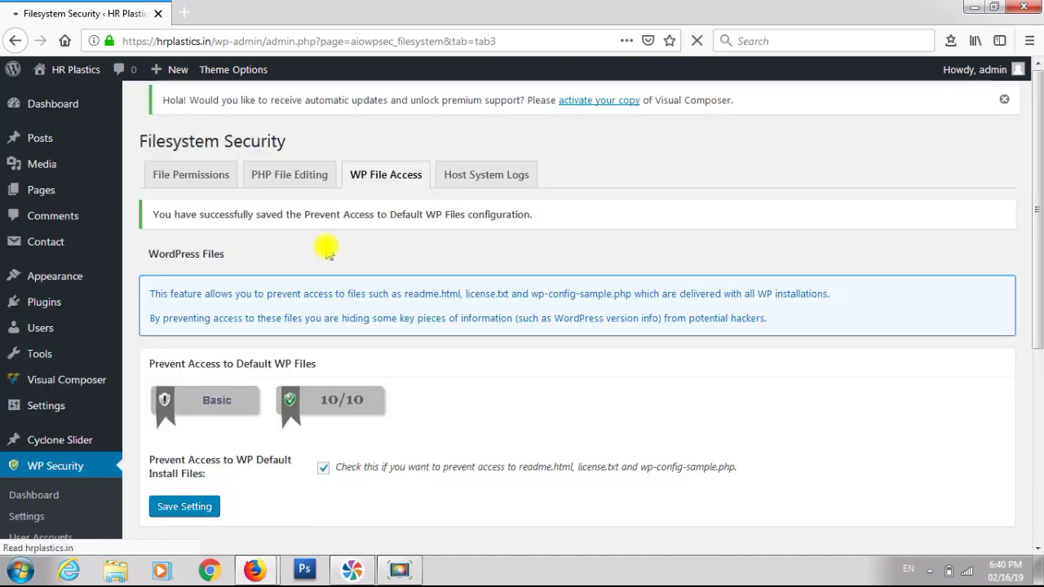
pyautogui.click(460, 235)
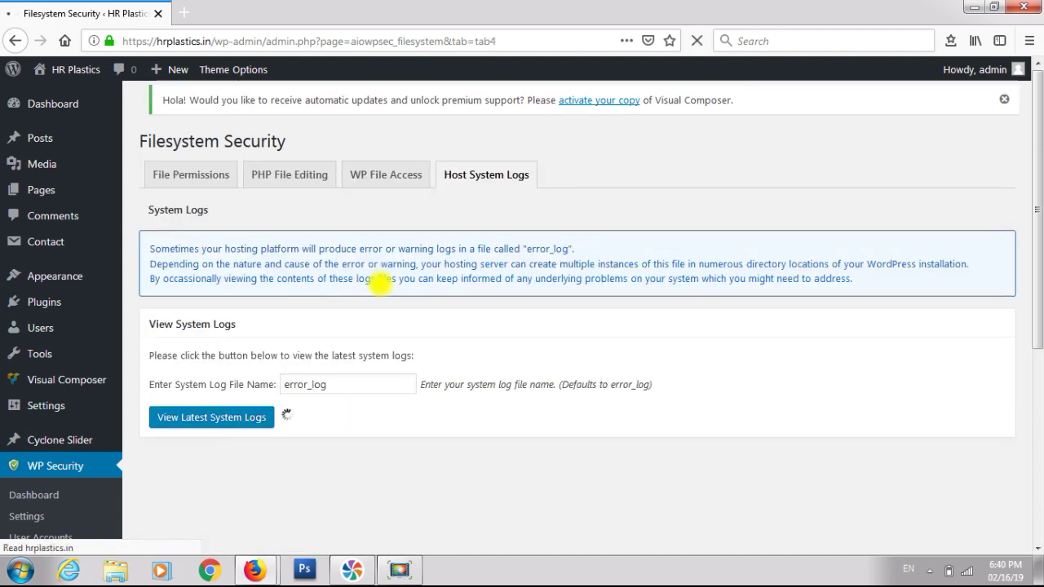
# - Scroll through the System Logs options, where the log file name is error_log
pyautogui.scroll(-2, 381, 283)
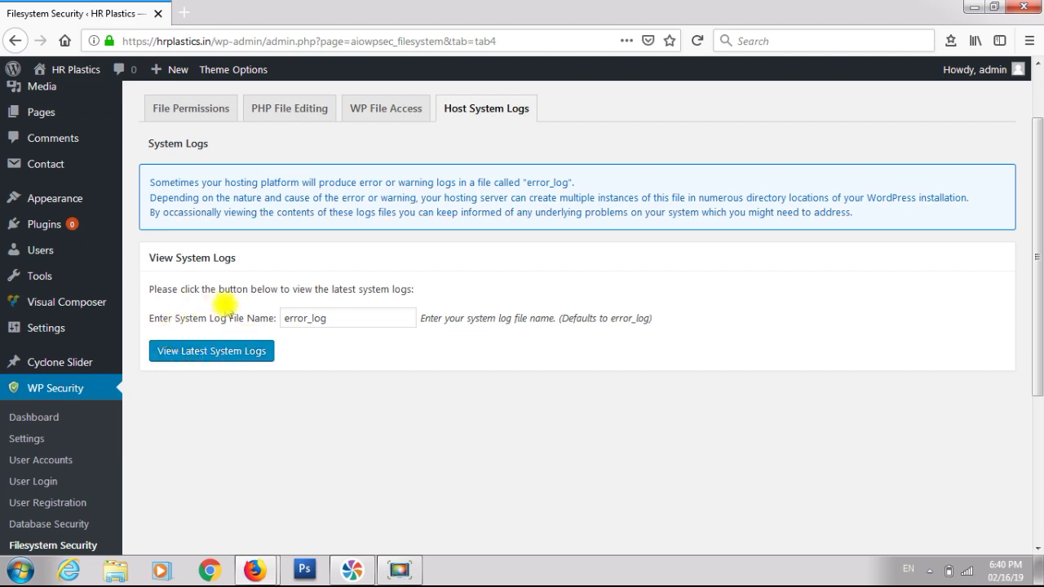
pyautogui.scroll(-4, 252, 308)
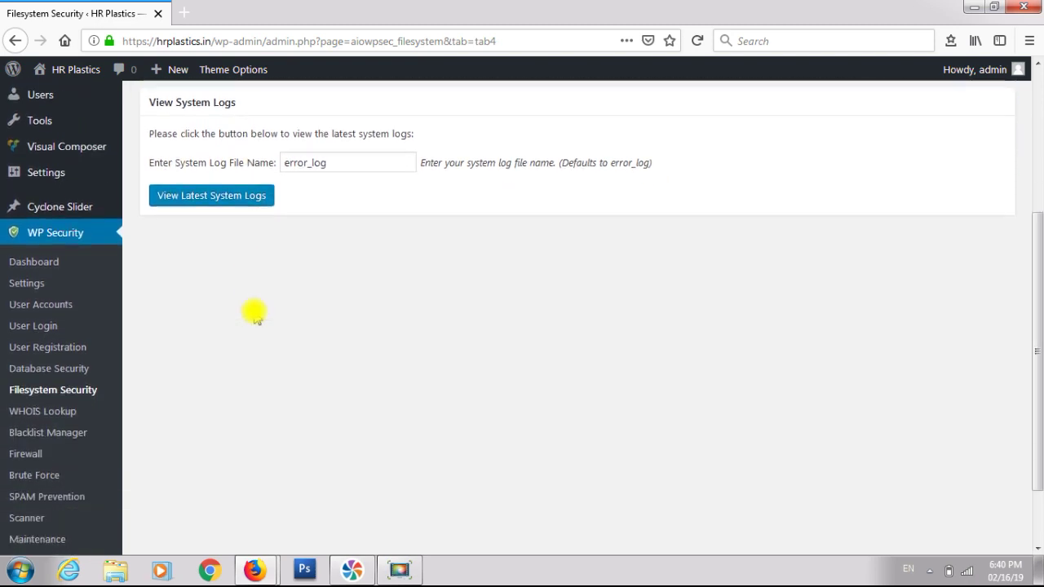
pyautogui.scroll(-2, 244, 318)
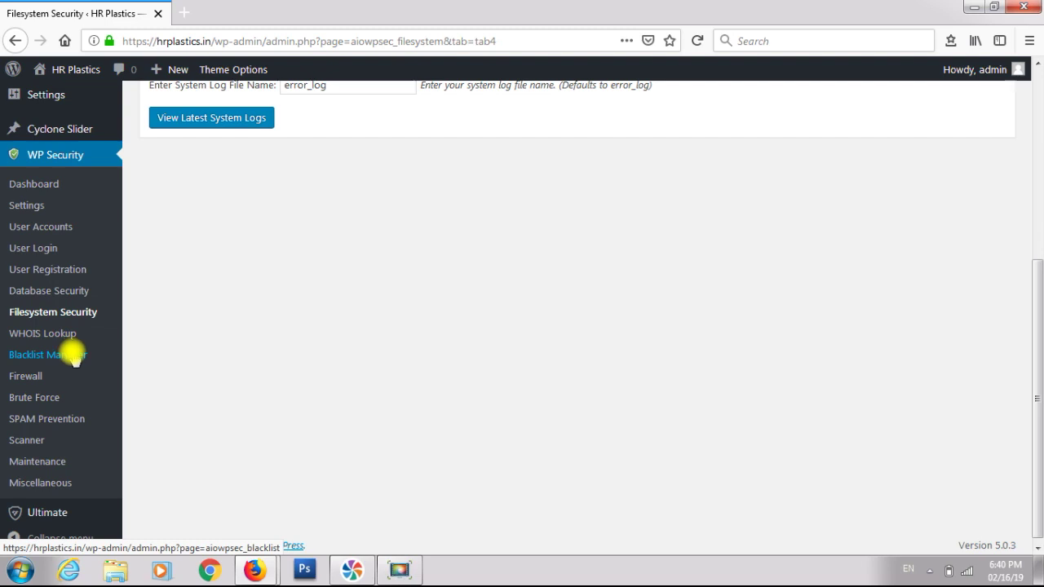
pyautogui.click(74, 357)
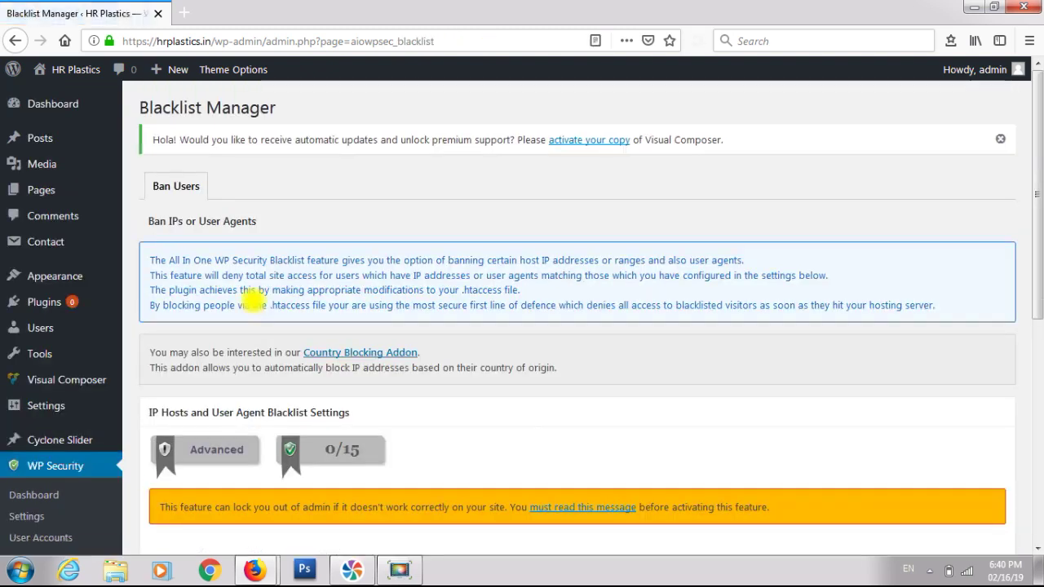
# - Review the Blacklist Manager's IP and user-agent ban settings, leaving blacklisting disabled
pyautogui.scroll(-3, 253, 304)
pyautogui.scroll(-2, 253, 300)
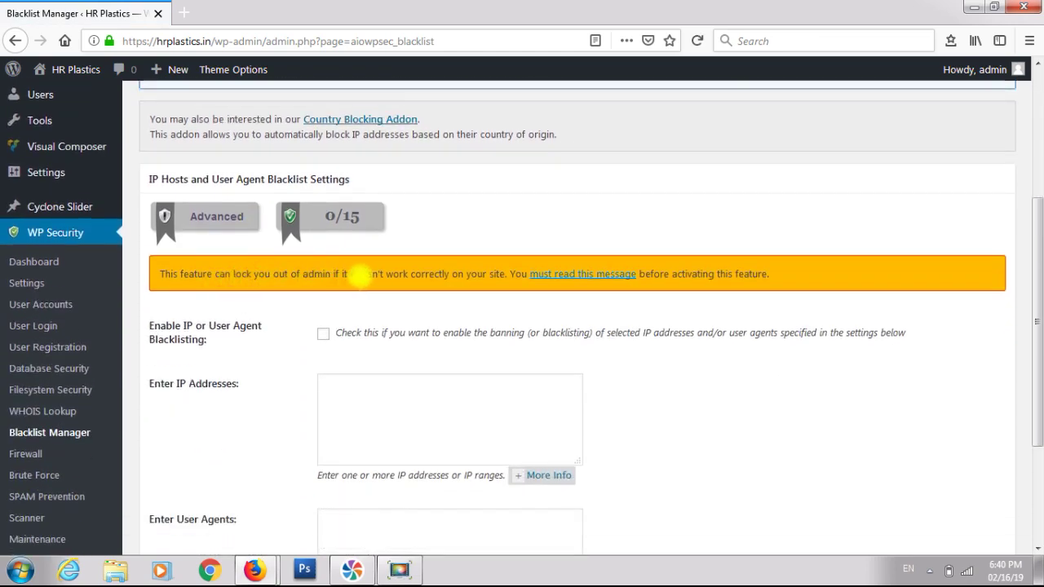
pyautogui.scroll(3, 397, 275)
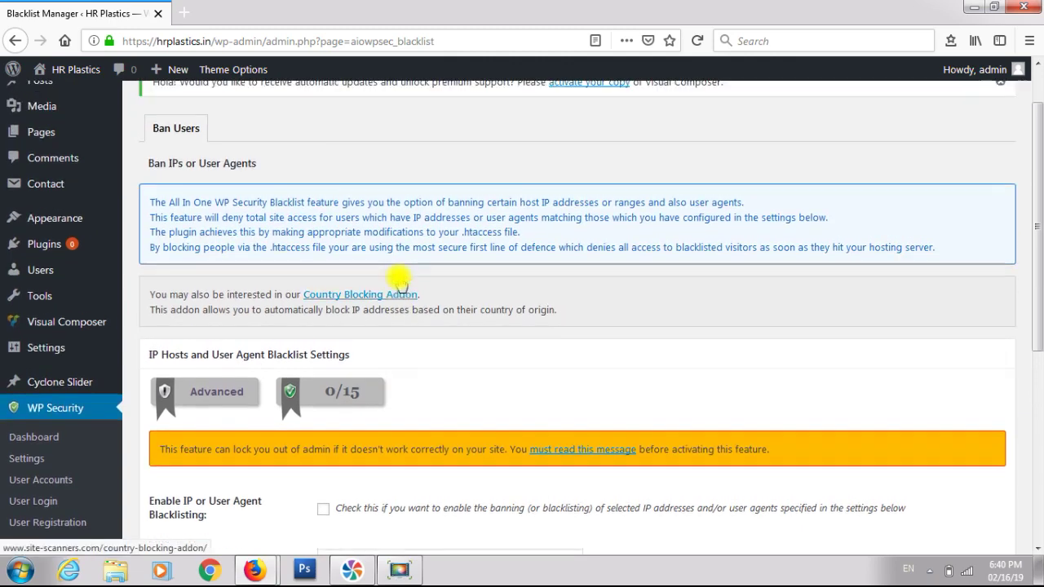
pyautogui.scroll(-5, 399, 277)
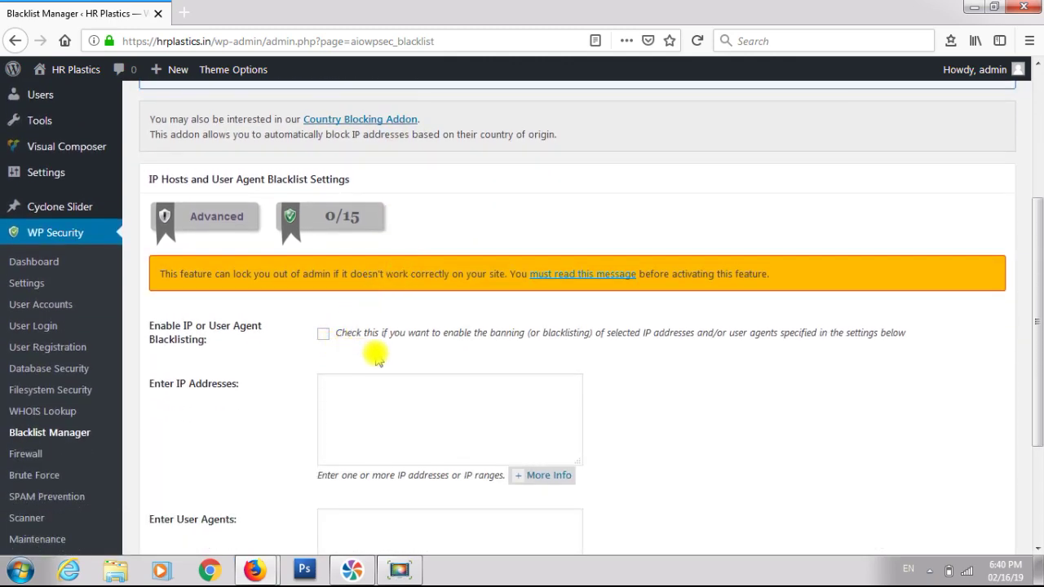
pyautogui.scroll(-2, 377, 355)
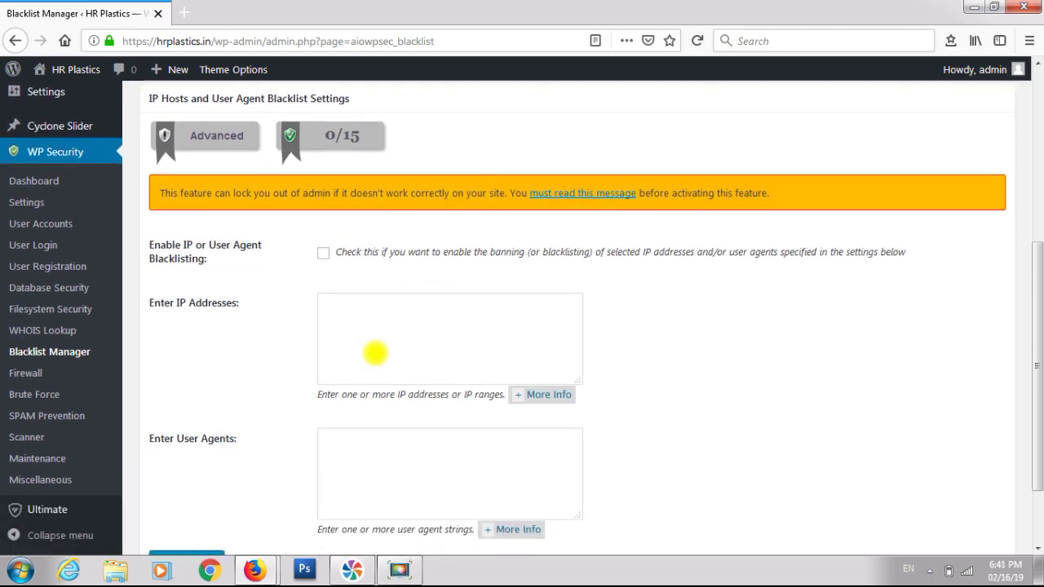
pyautogui.scroll(-2, 375, 353)
pyautogui.scroll(2, 375, 353)
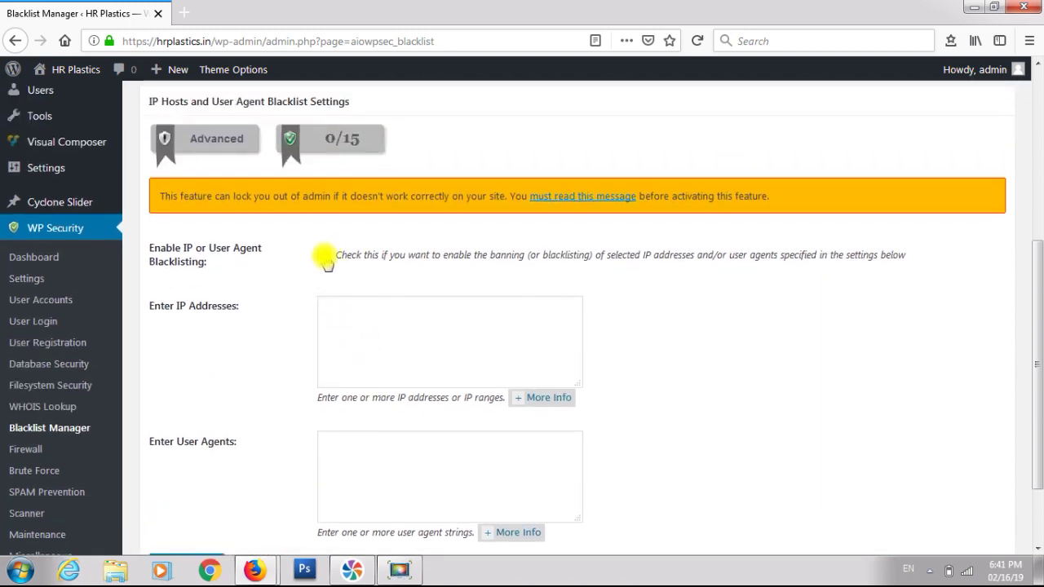
pyautogui.click(324, 258)
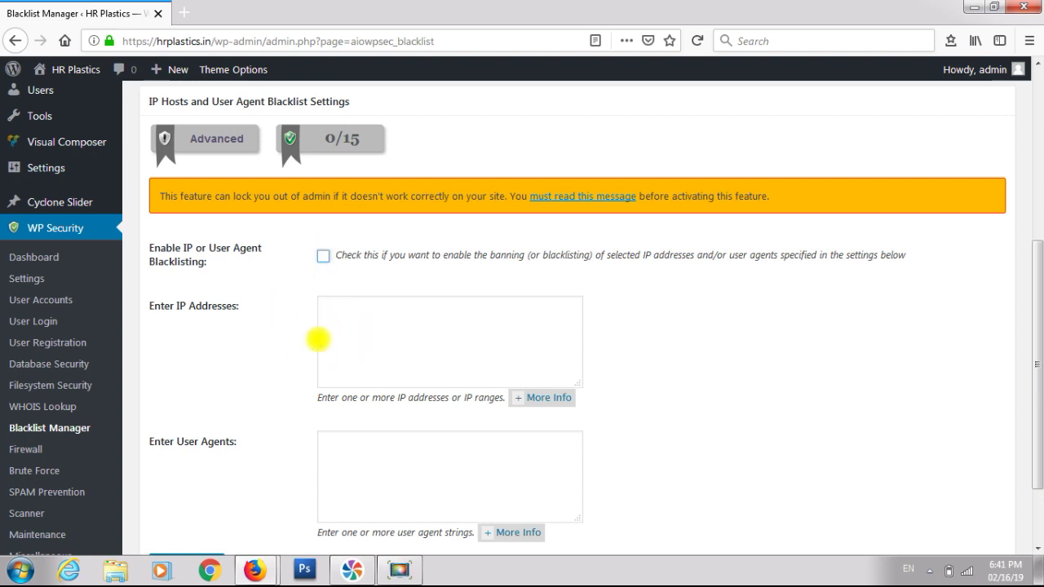
pyautogui.scroll(-2, 258, 281)
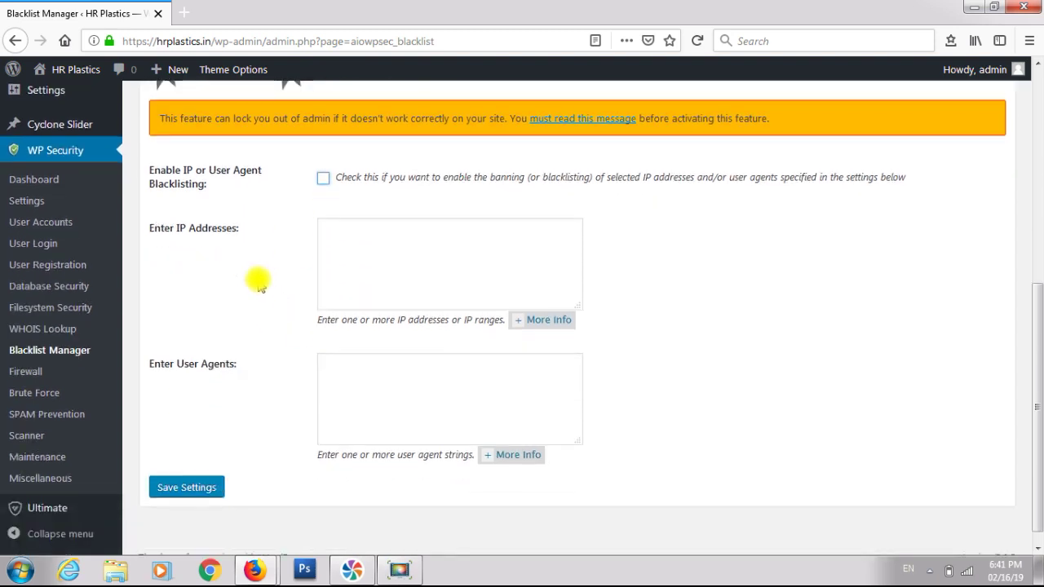
pyautogui.click(63, 373)
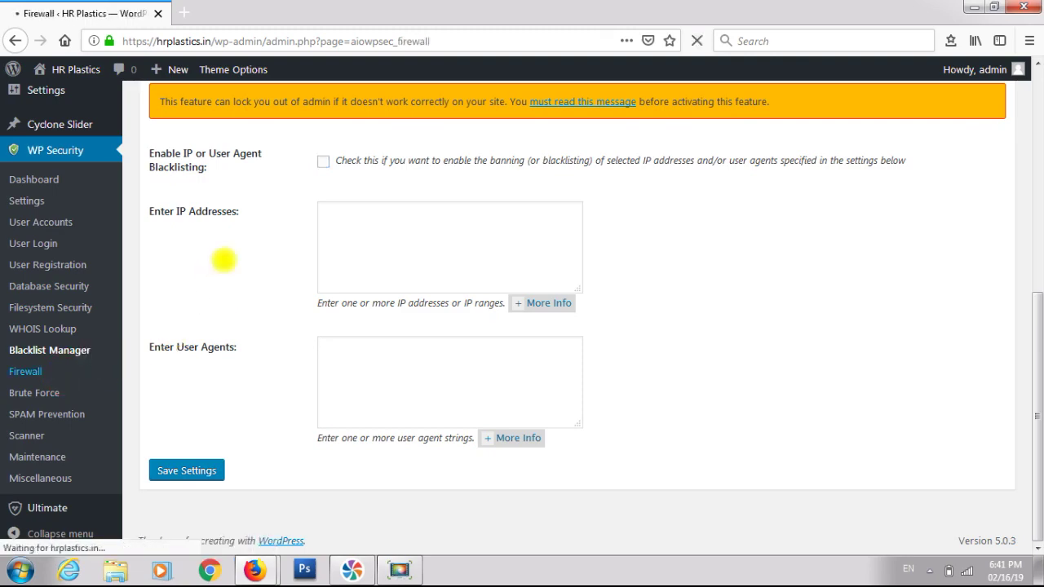
# - Enable basic firewall, block XMLRPC completely, disable pingbacks, block debug.log, and save
pyautogui.scroll(-6, 220, 261)
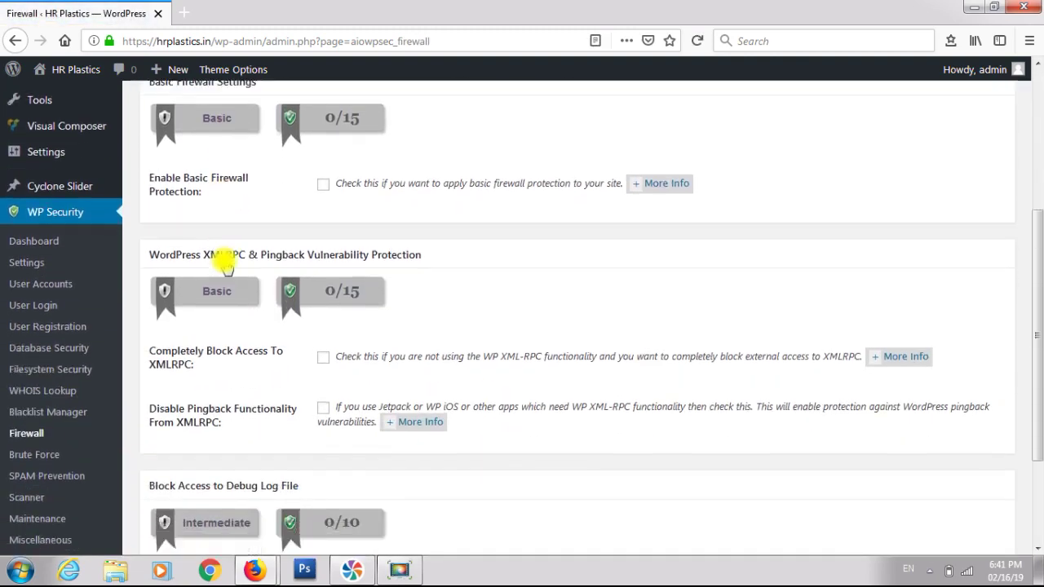
pyautogui.click(323, 128)
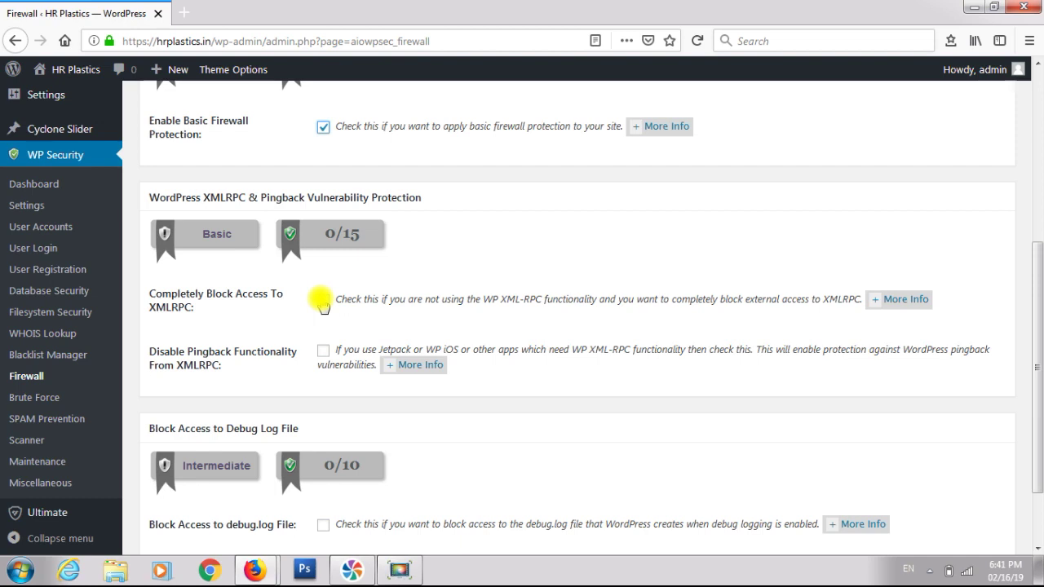
pyautogui.click(323, 301)
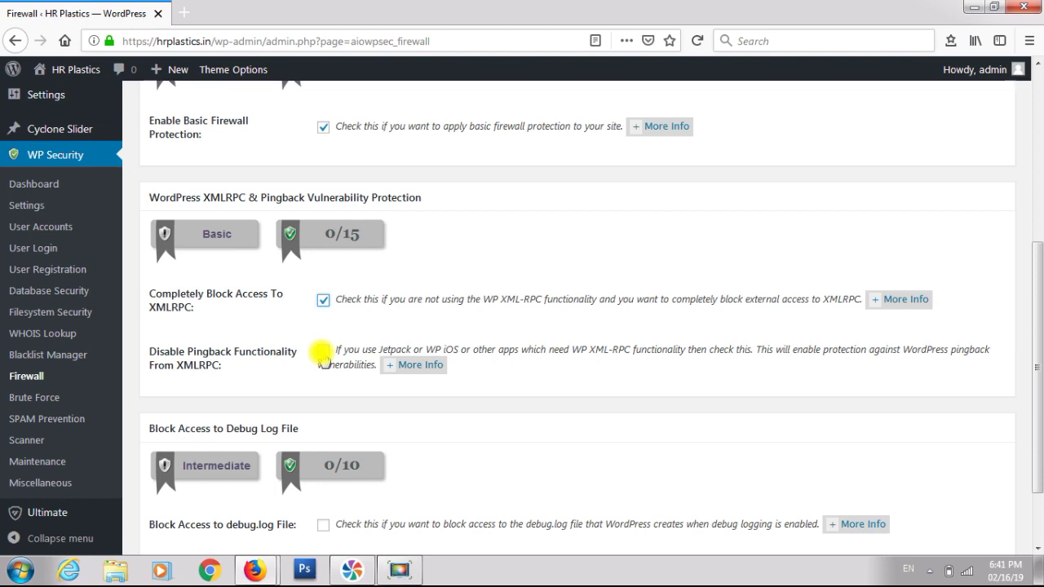
pyautogui.click(323, 352)
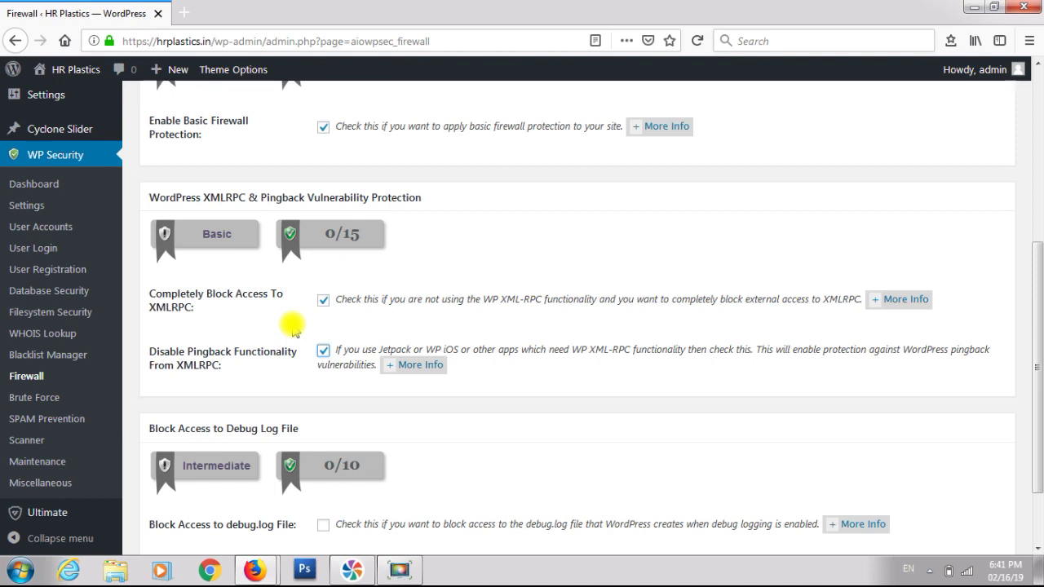
pyautogui.scroll(-2, 293, 326)
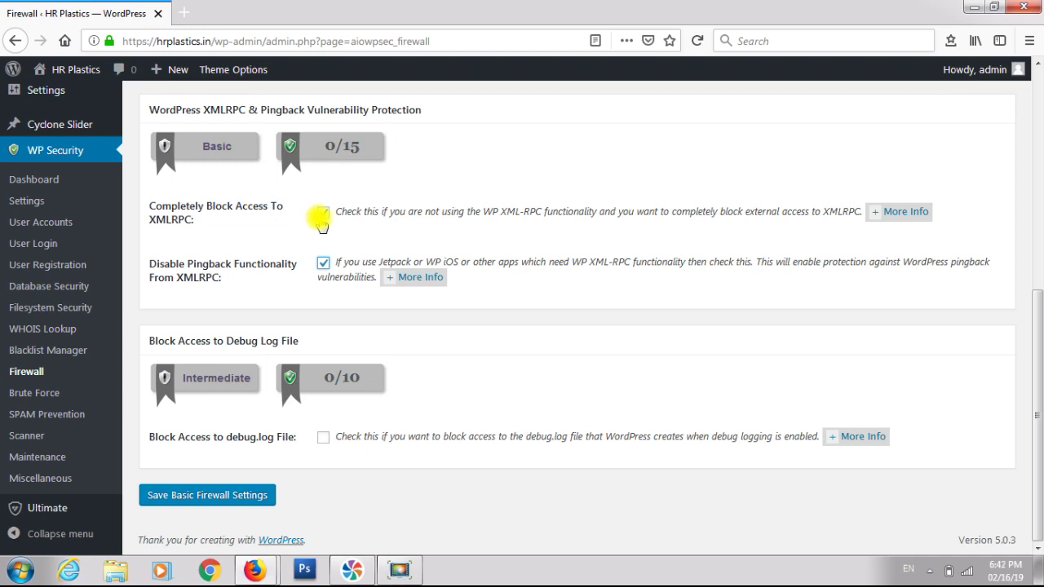
pyautogui.click(322, 213)
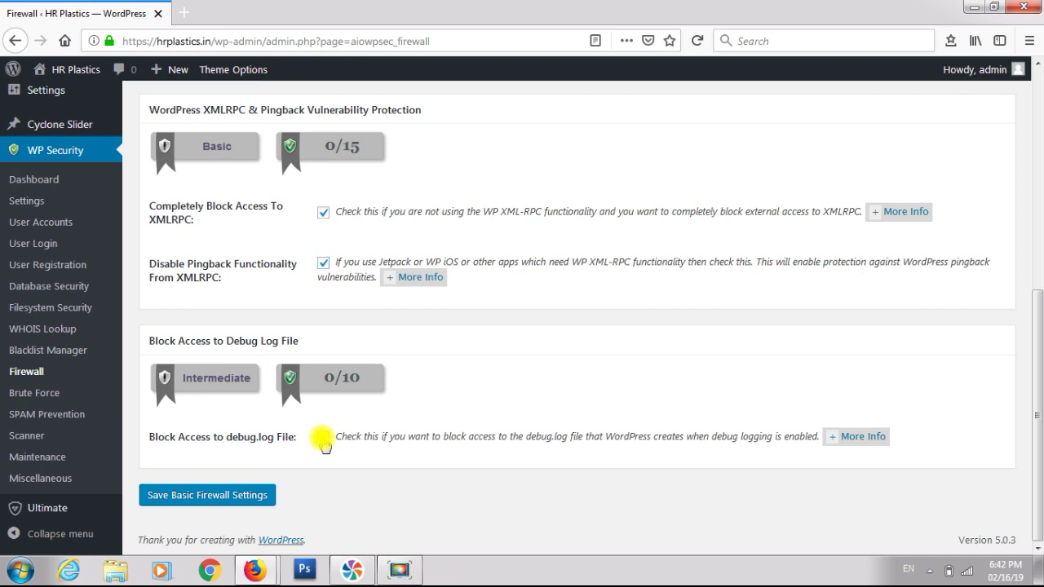
pyautogui.click(243, 496)
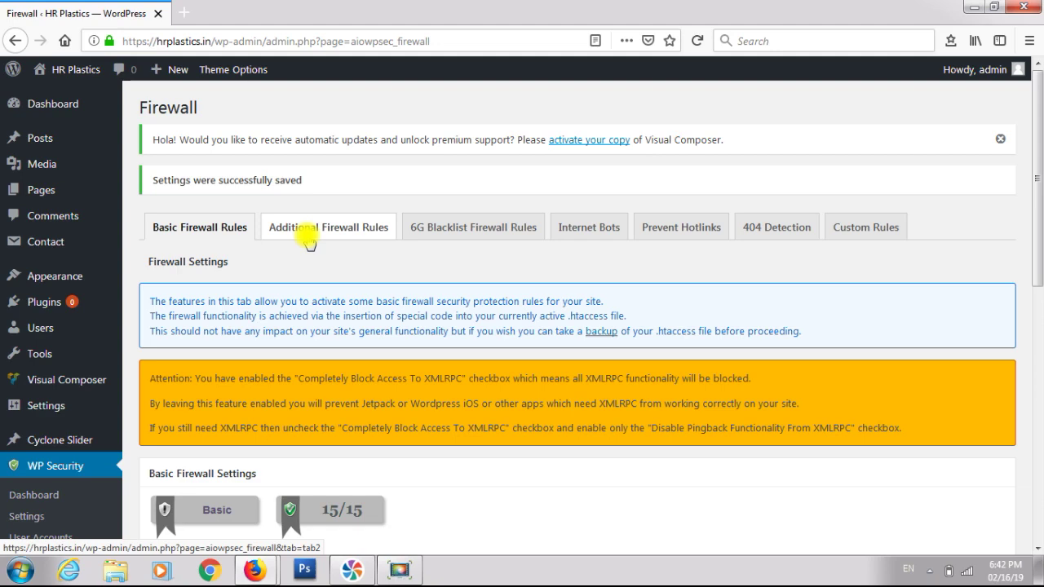
# - In Additional Firewall Rules, disable directory index views and trace and track
pyautogui.click(307, 237)
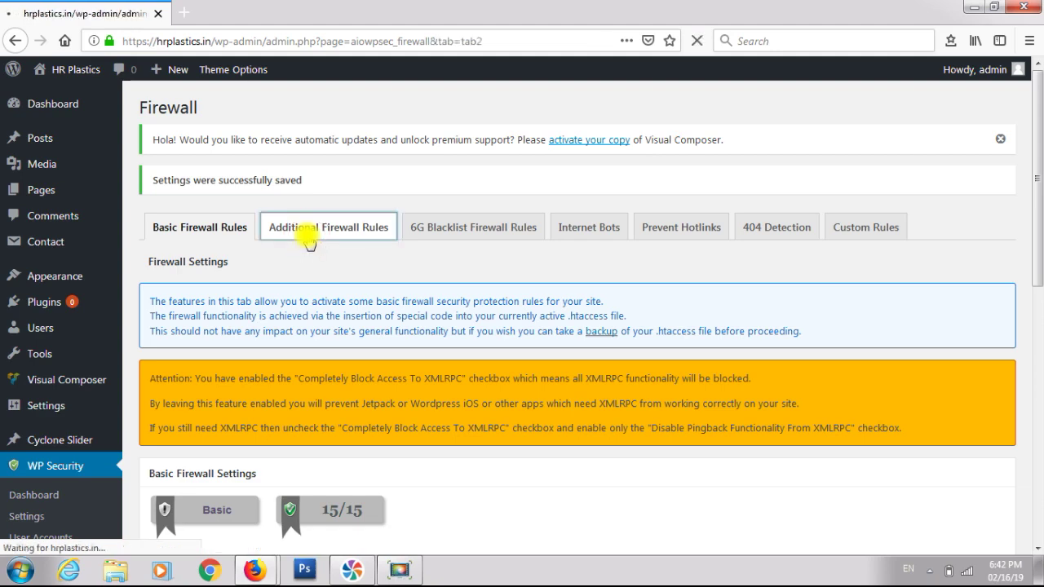
pyautogui.scroll(-3, 308, 238)
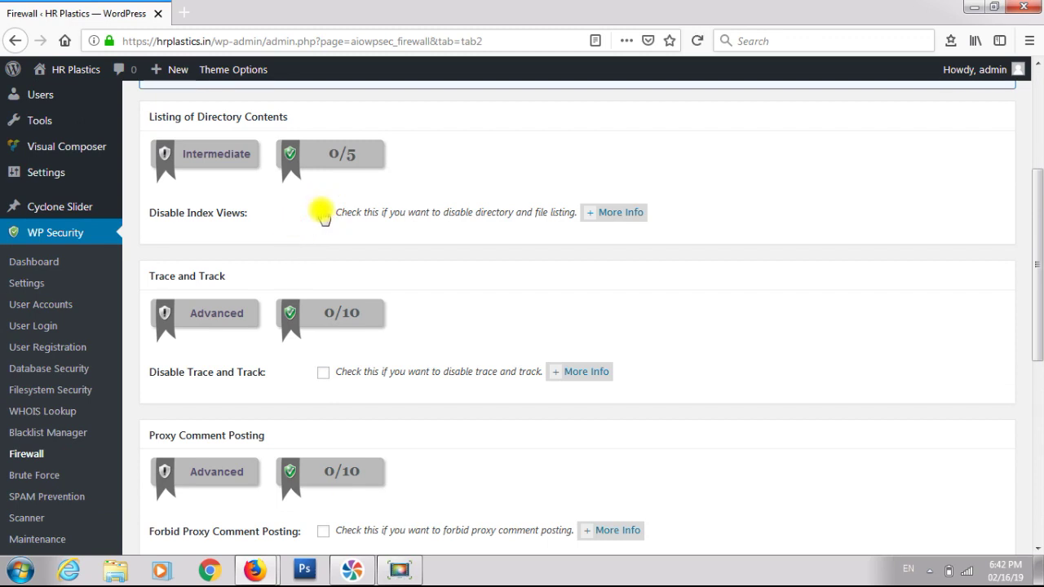
pyautogui.click(323, 213)
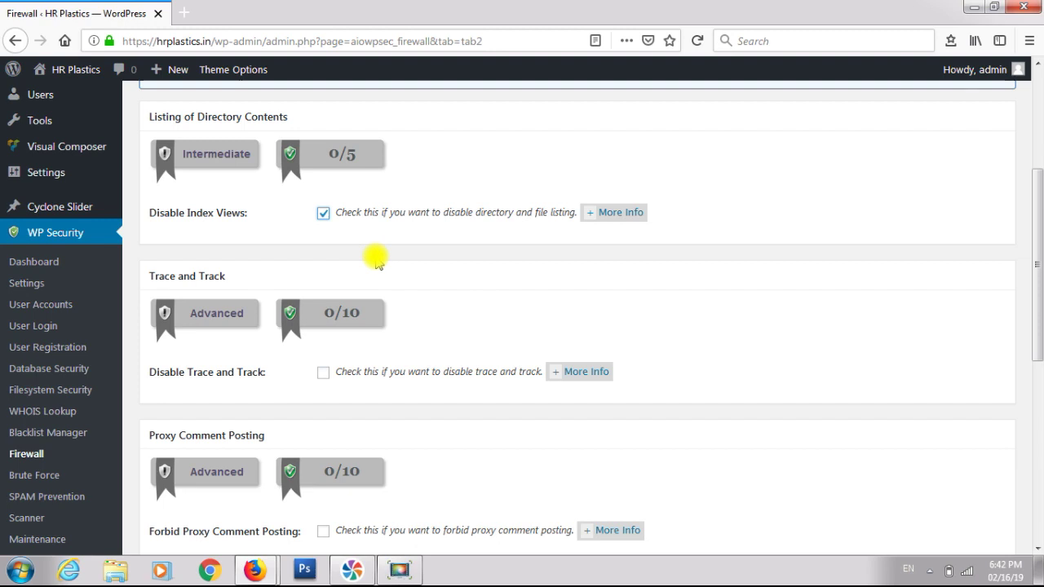
pyautogui.scroll(-3, 375, 265)
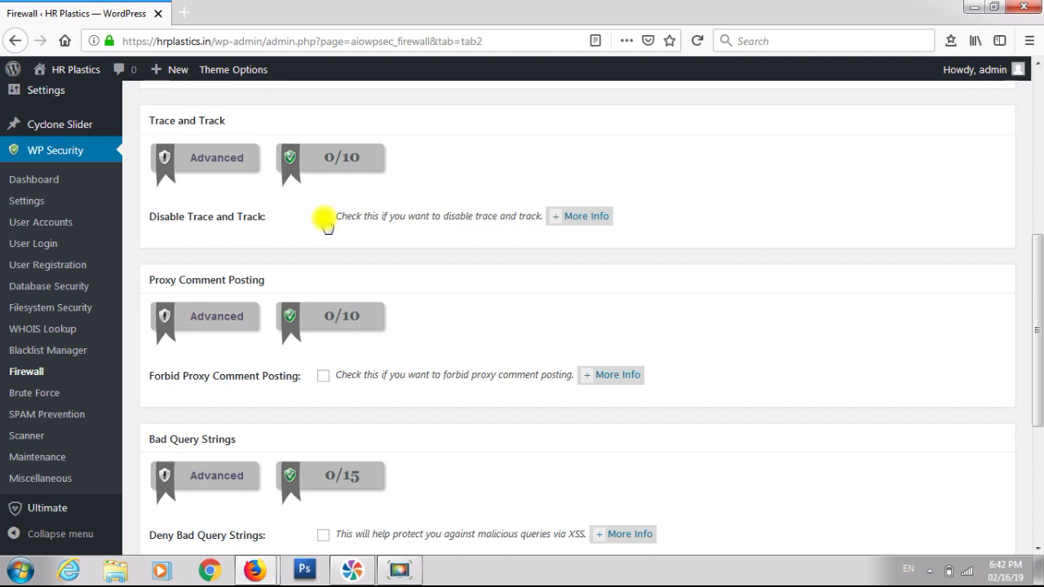
pyautogui.click(323, 219)
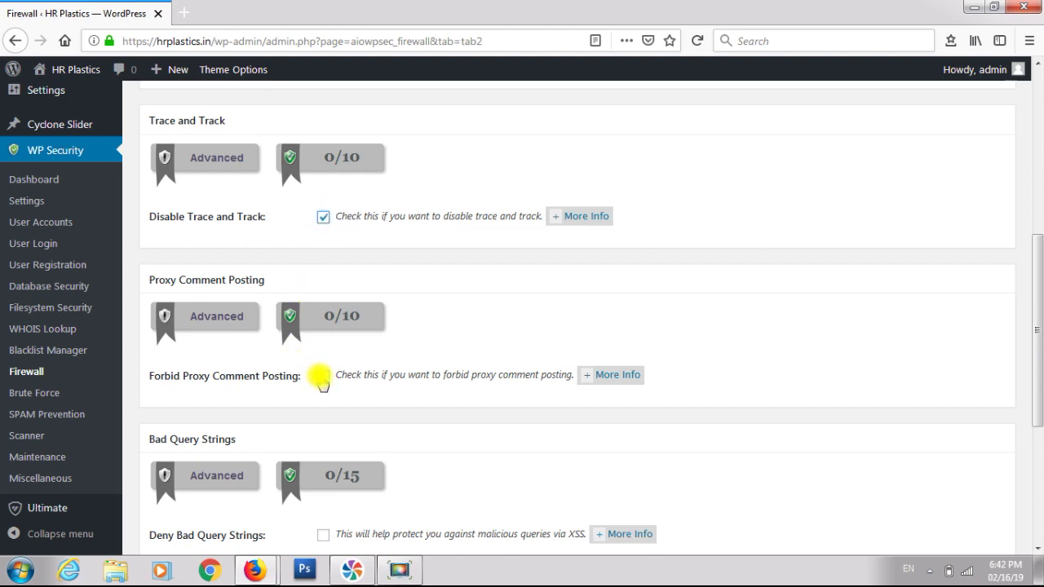
# - Forbid proxy comments, deny bad query strings, enable the character string filter, and save
pyautogui.click(323, 380)
pyautogui.scroll(-2, 323, 383)
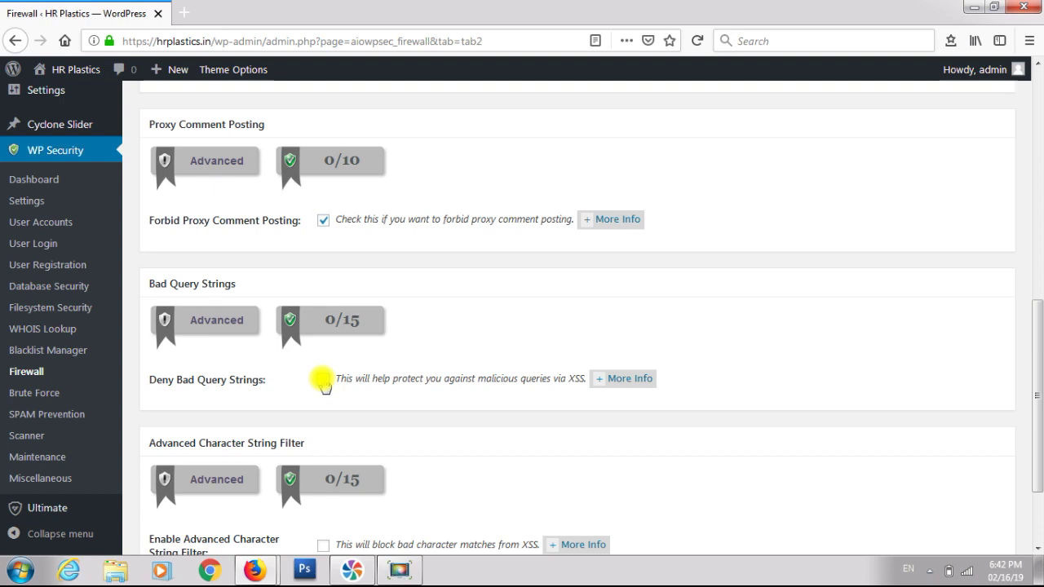
pyautogui.click(323, 380)
pyautogui.scroll(-2, 324, 383)
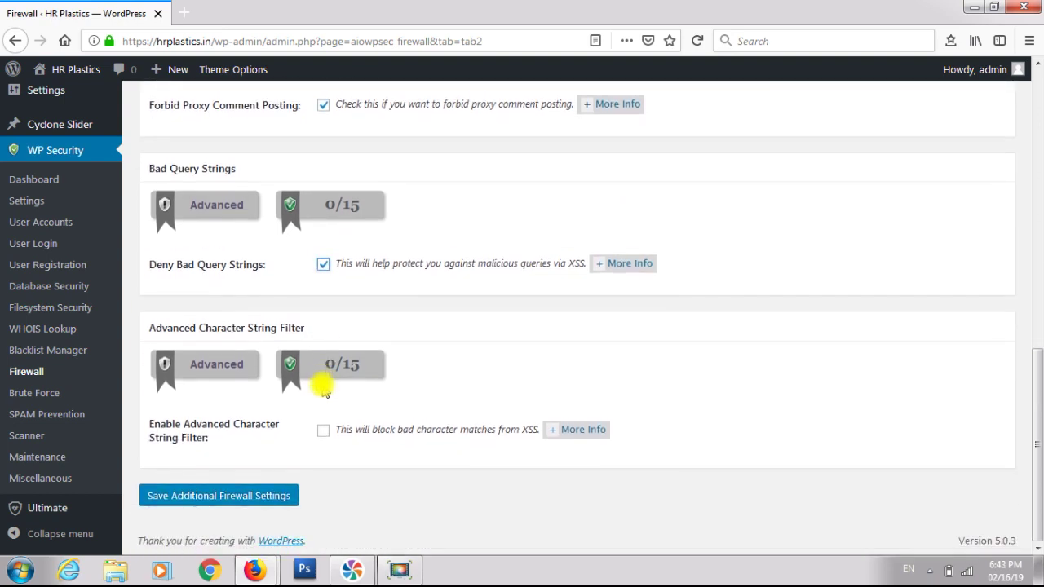
pyautogui.click(324, 430)
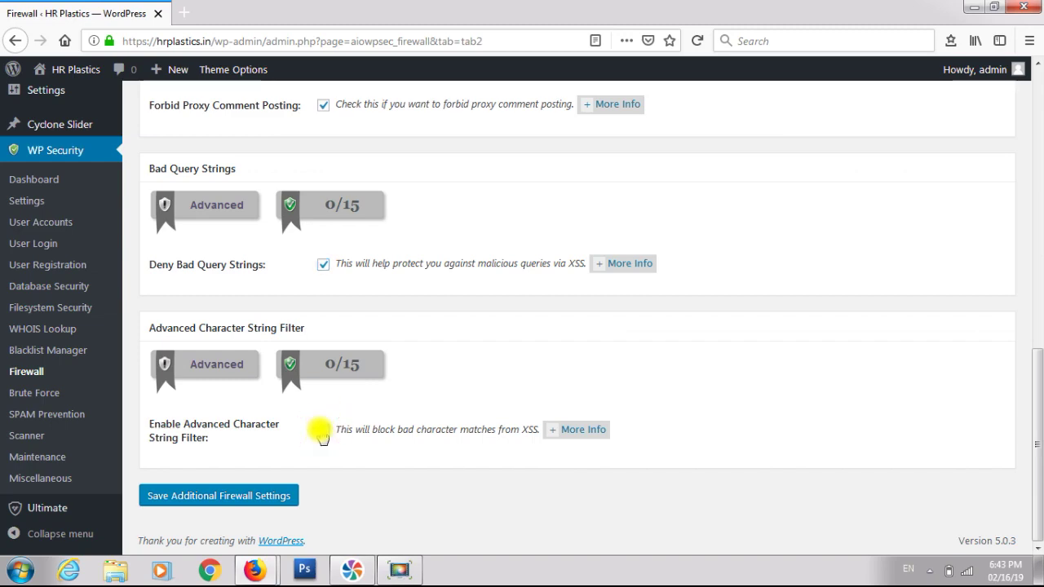
pyautogui.scroll(4, 330, 292)
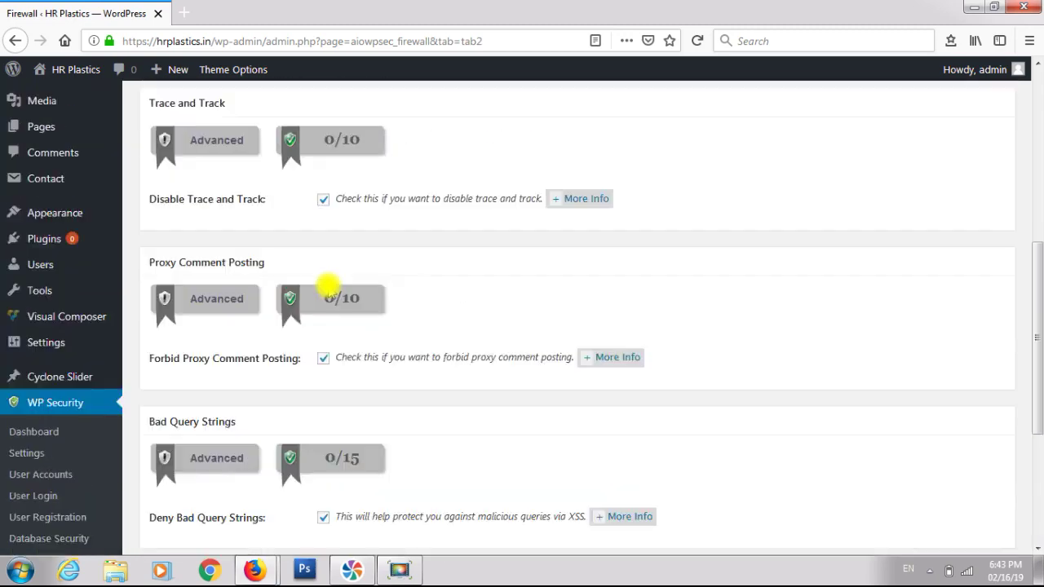
pyautogui.scroll(-4, 330, 292)
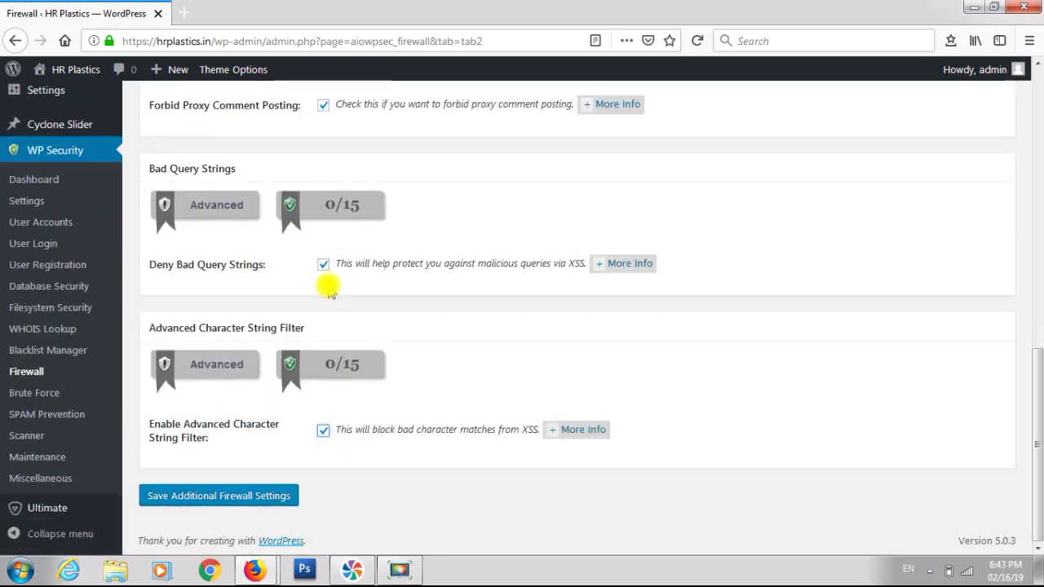
pyautogui.click(218, 498)
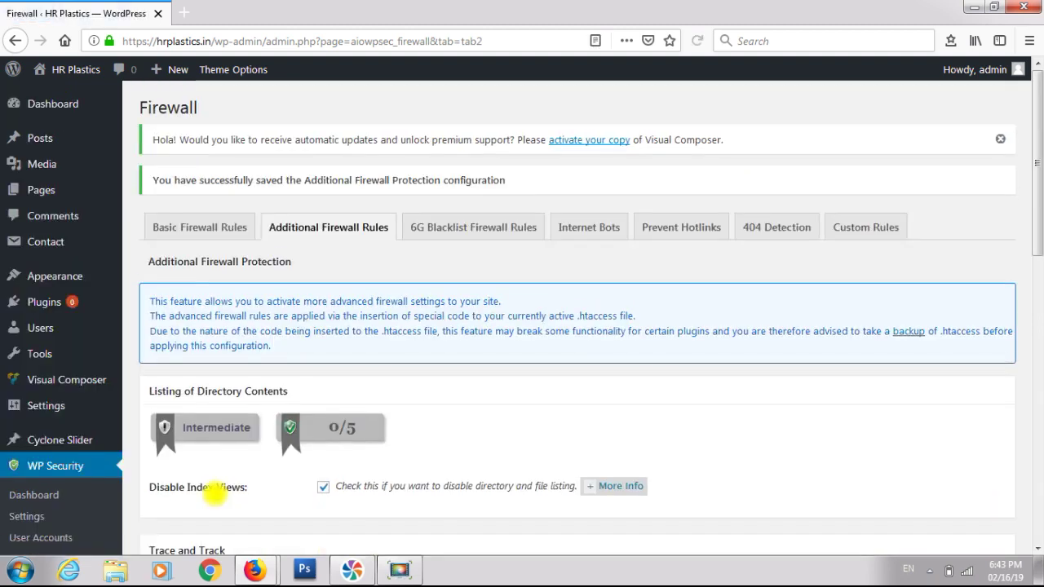
pyautogui.click(436, 232)
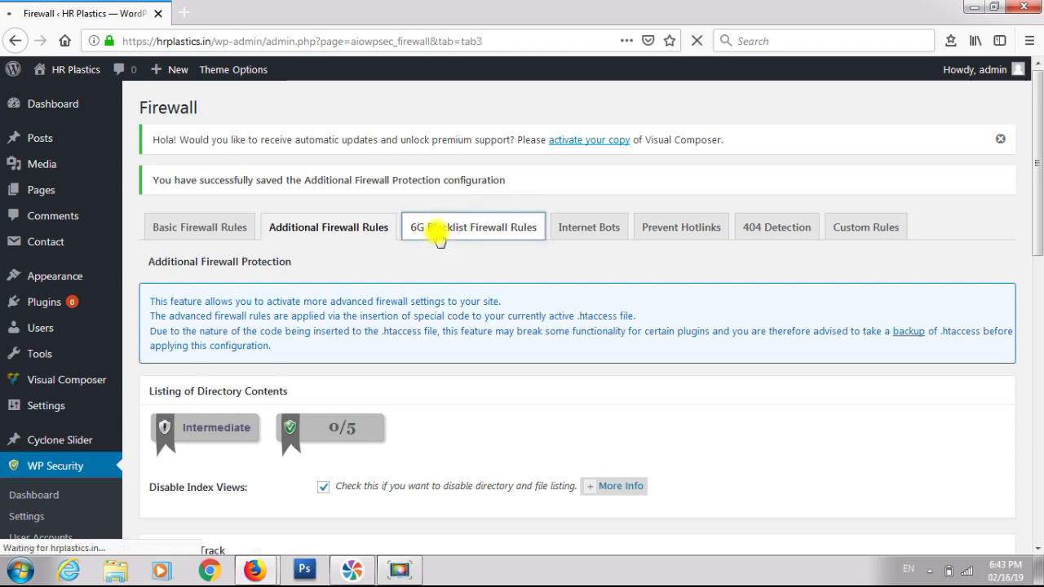
# - Enable 6G firewall protection and legacy 5G firewall protection, and save them
pyautogui.scroll(-5, 436, 230)
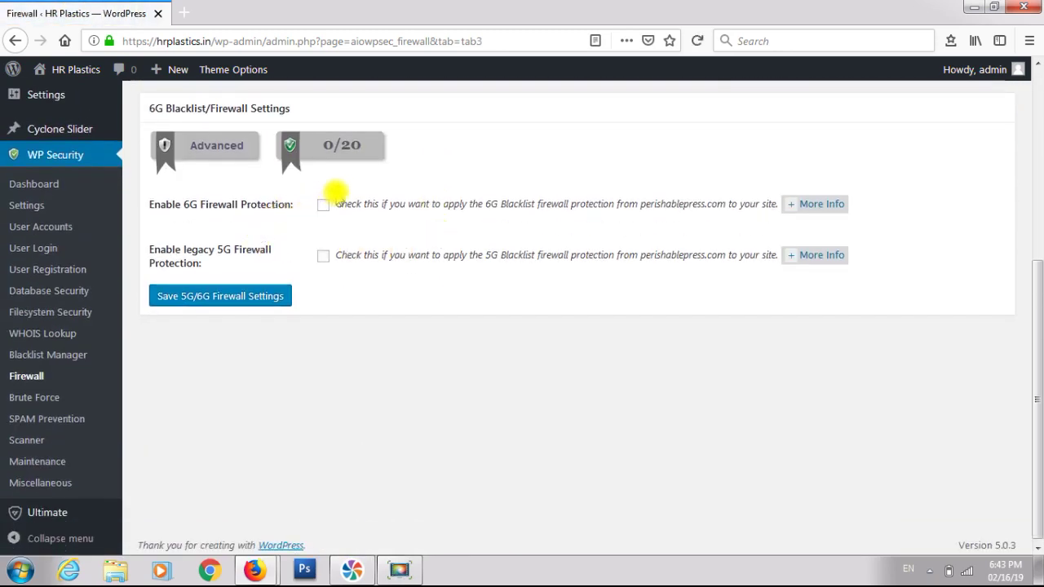
pyautogui.click(326, 205)
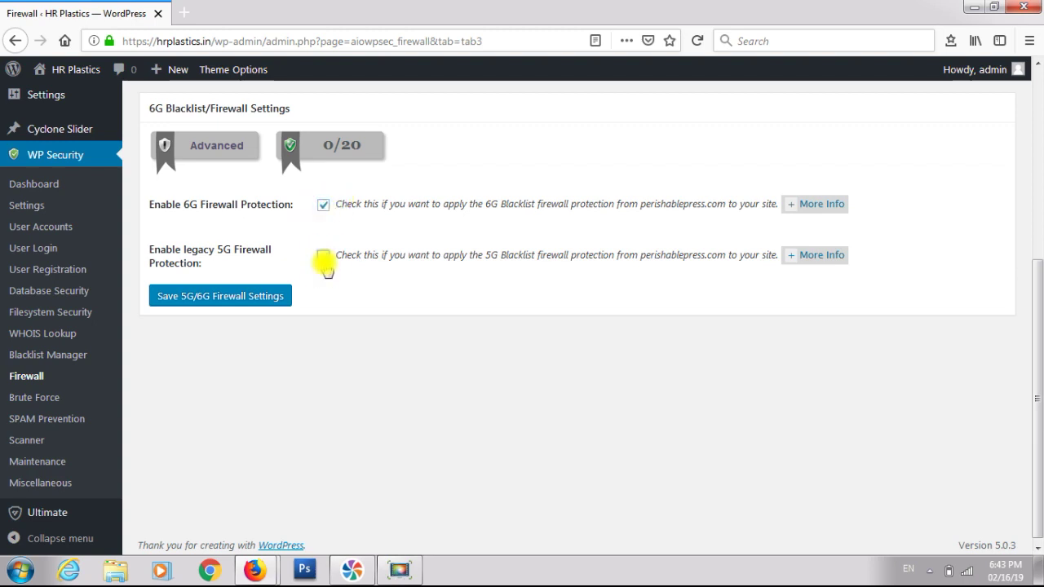
pyautogui.click(323, 258)
pyautogui.click(259, 300)
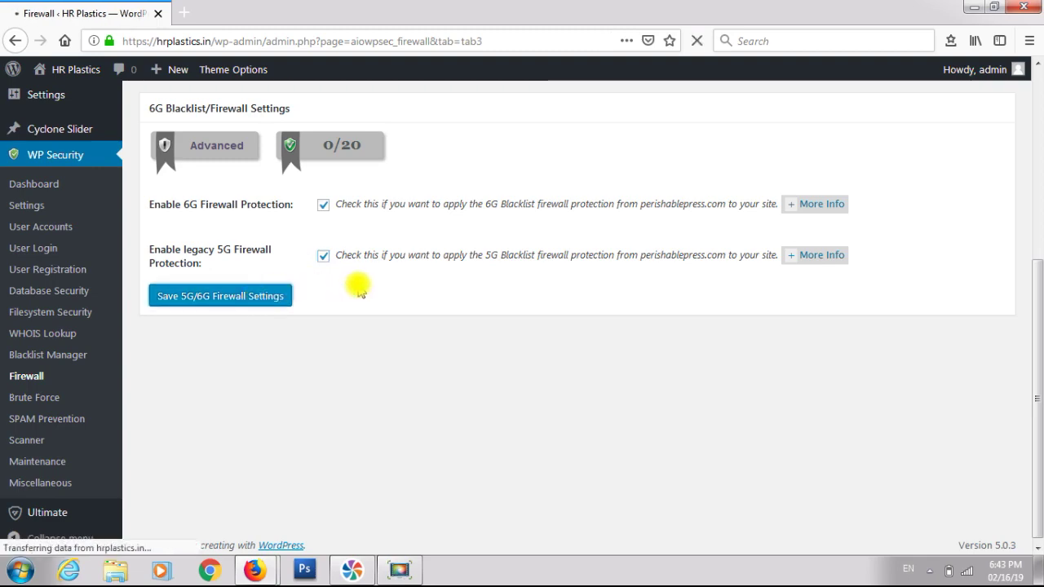
# - Read the More Info details on what 6G firewall protection blocks
pyautogui.scroll(-3, 625, 291)
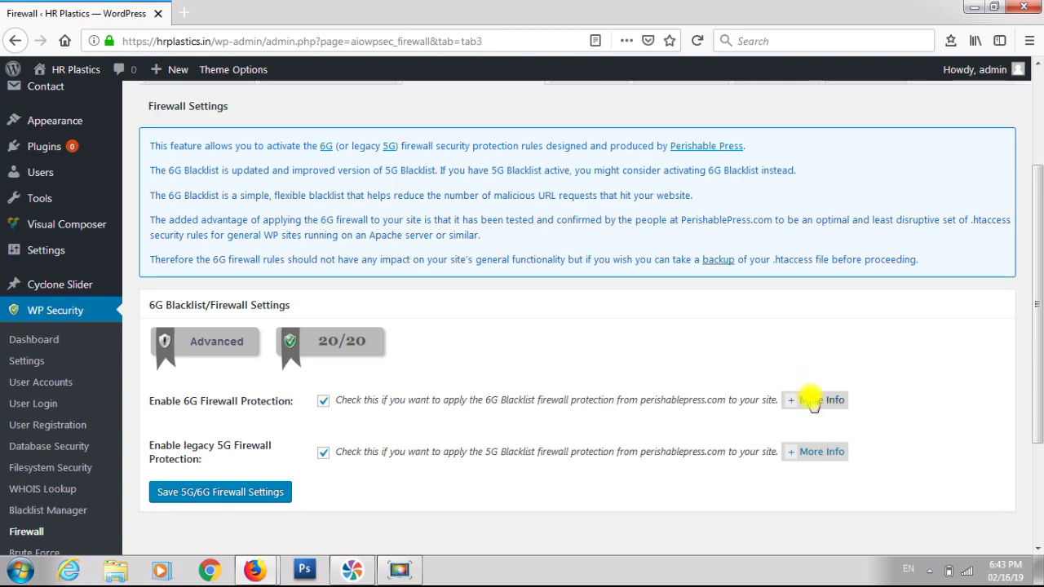
pyautogui.click(813, 400)
pyautogui.scroll(-3, 655, 284)
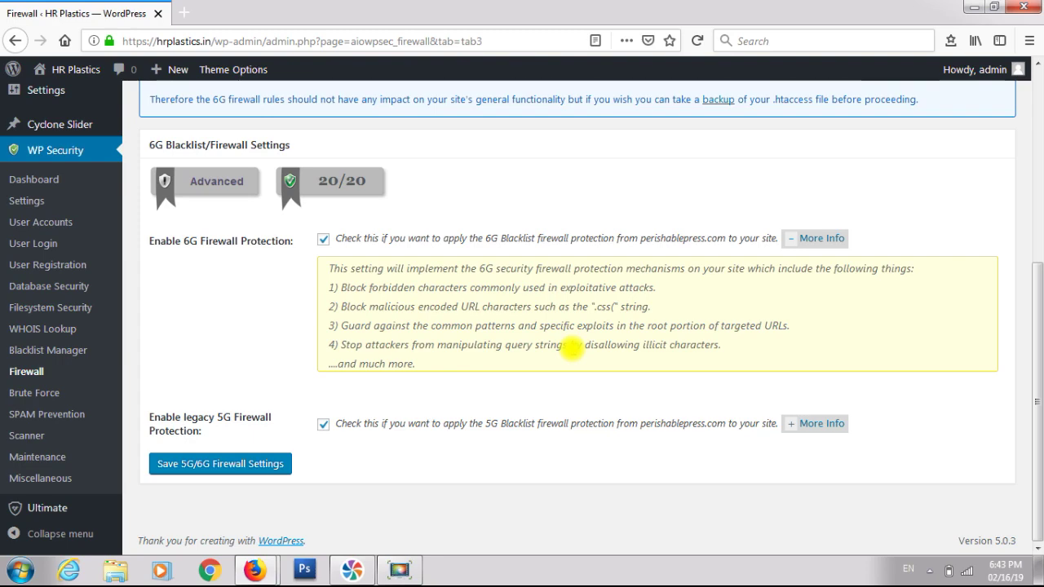
pyautogui.scroll(5, 518, 269)
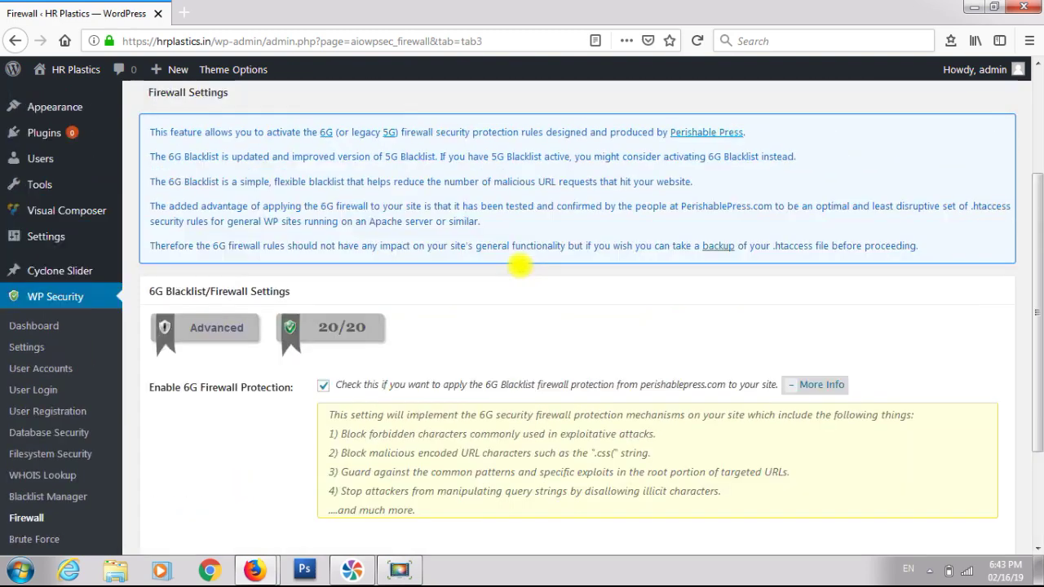
pyautogui.click(600, 147)
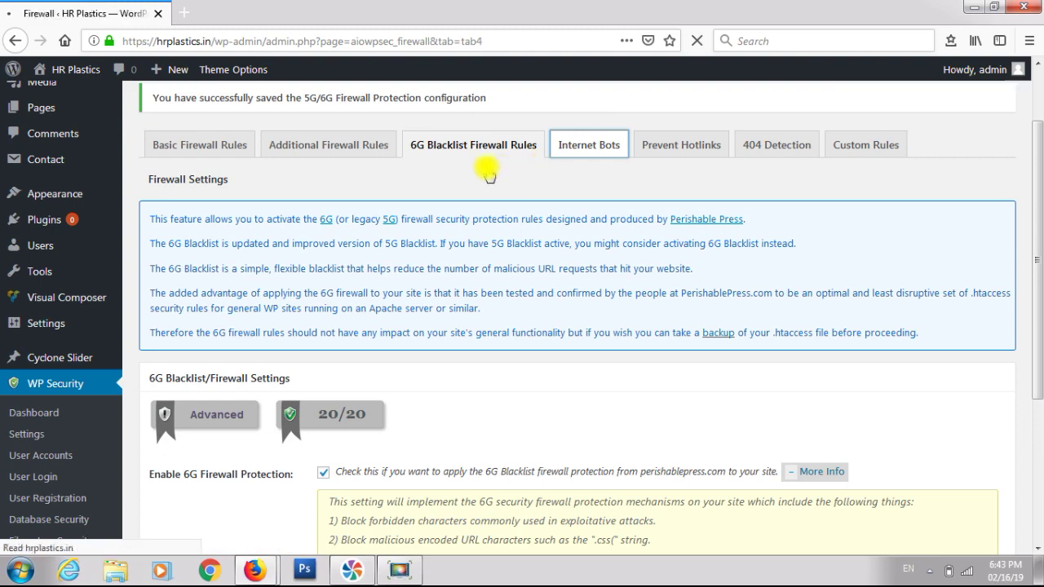
# - Turn on Block Fake Googlebots and save the Internet Bot settings
pyautogui.scroll(-5, 486, 171)
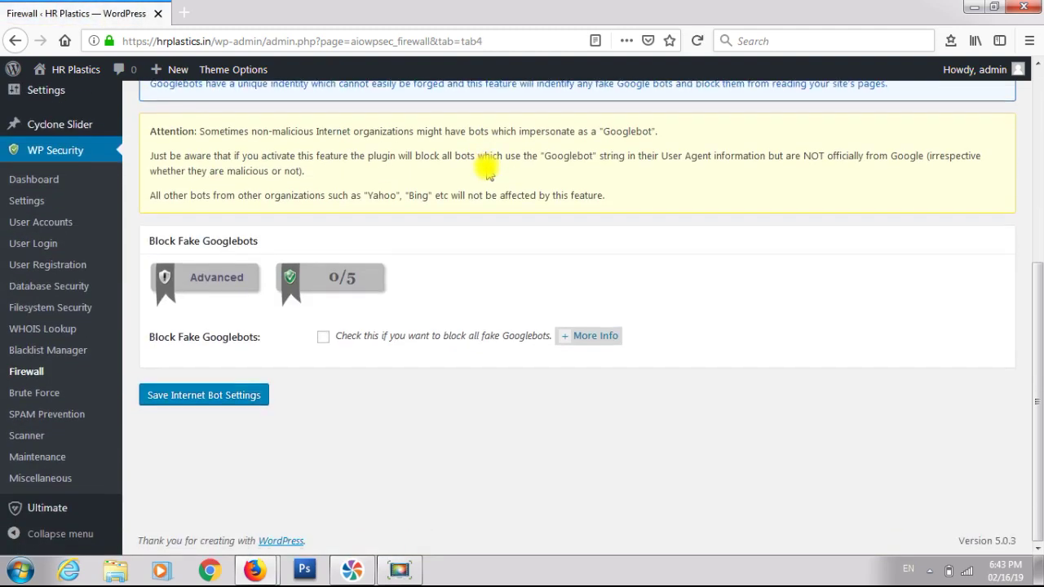
pyautogui.click(322, 338)
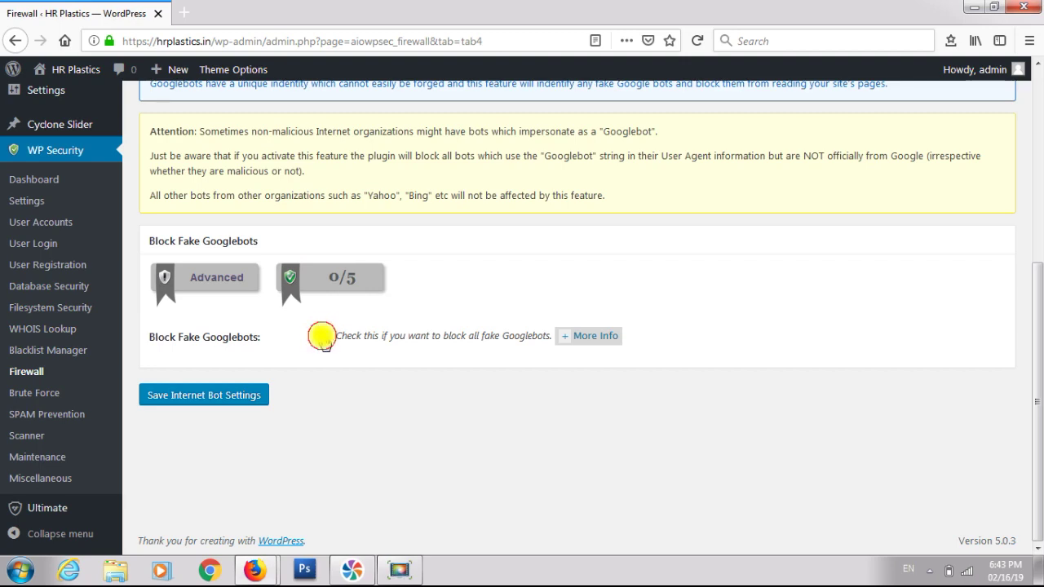
pyautogui.click(218, 398)
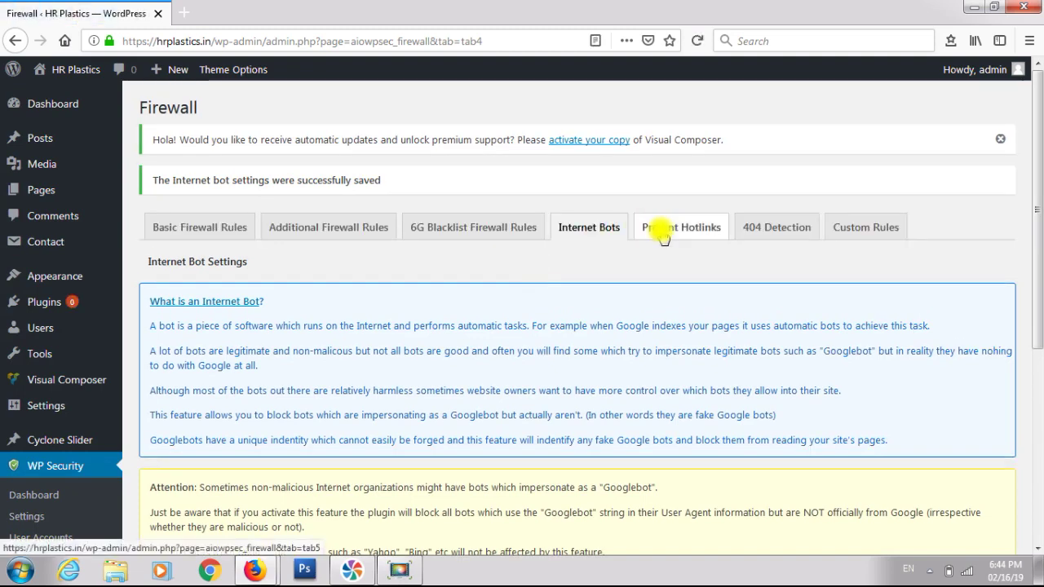
# - Enable Prevent Image Hotlinking and save the hotlink settings
pyautogui.click(663, 230)
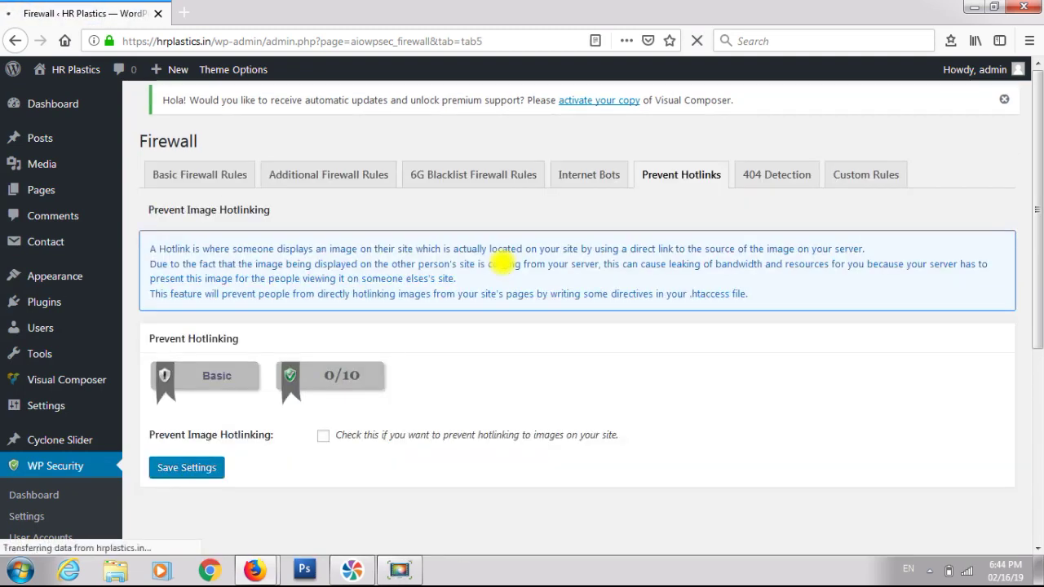
pyautogui.scroll(-2, 502, 262)
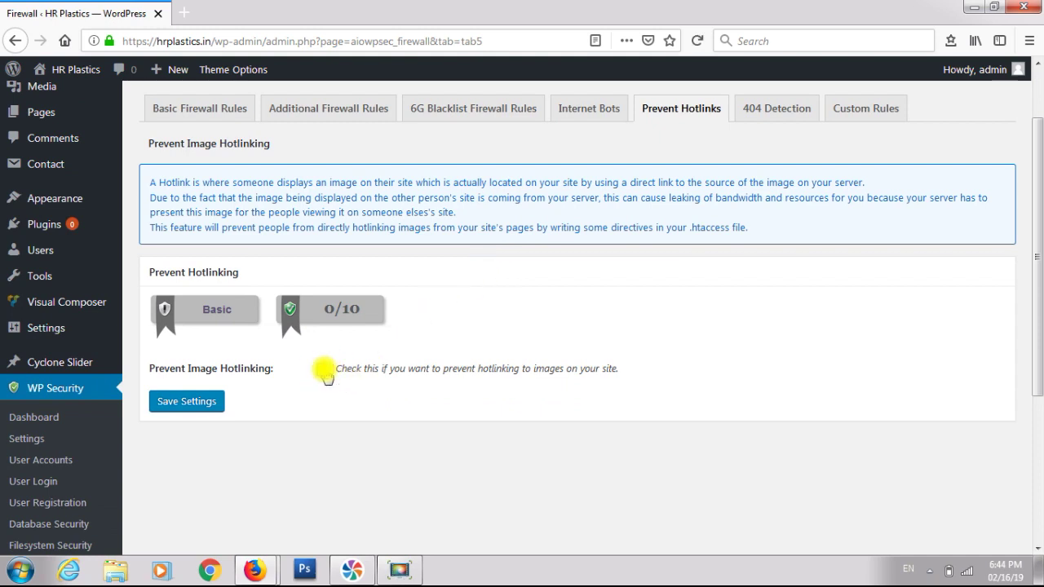
pyautogui.click(324, 370)
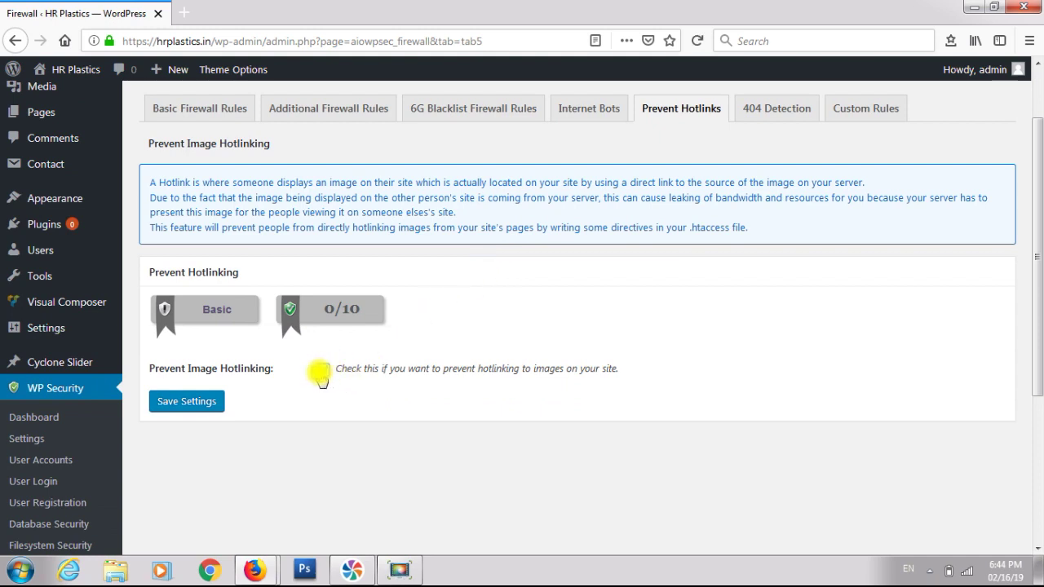
pyautogui.click(184, 404)
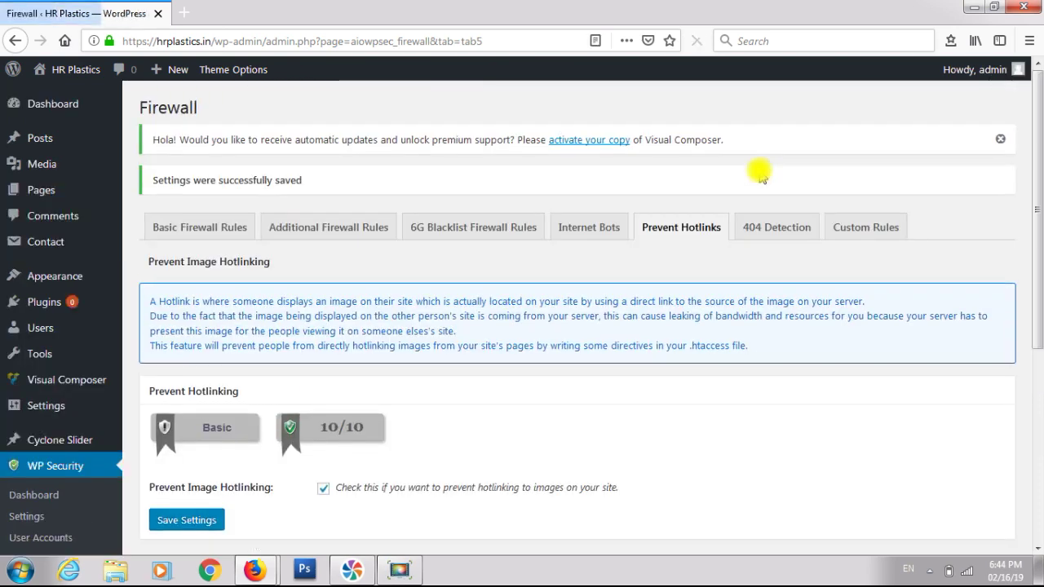
pyautogui.click(776, 228)
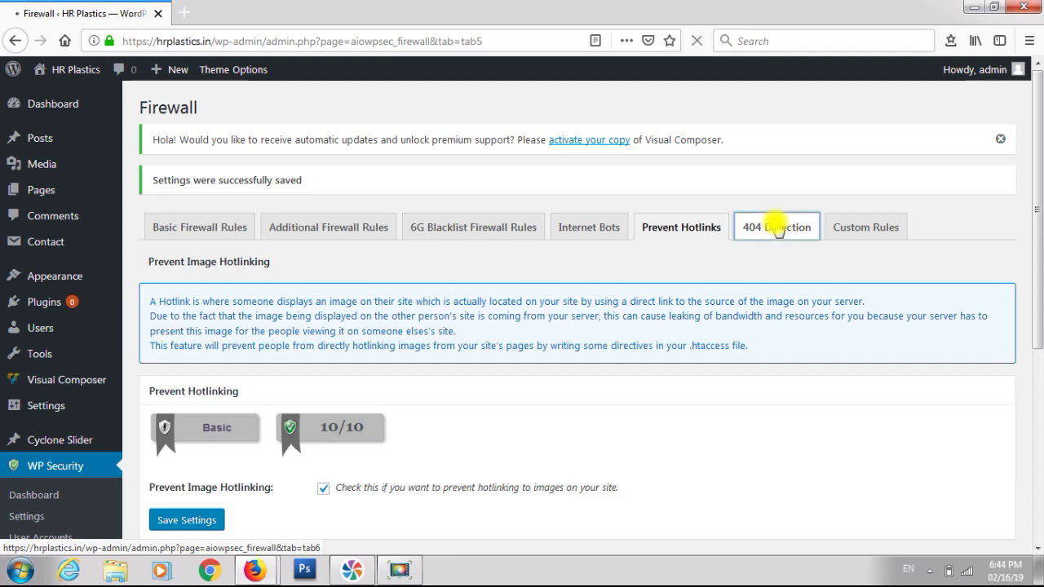
pyautogui.scroll(-6, 624, 284)
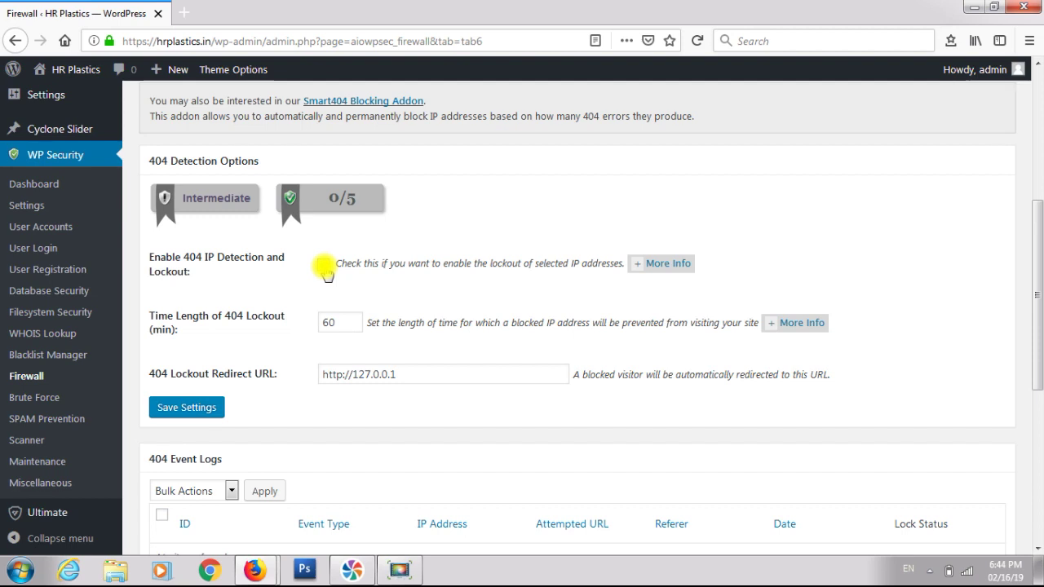
pyautogui.click(324, 265)
pyautogui.scroll(-2, 416, 297)
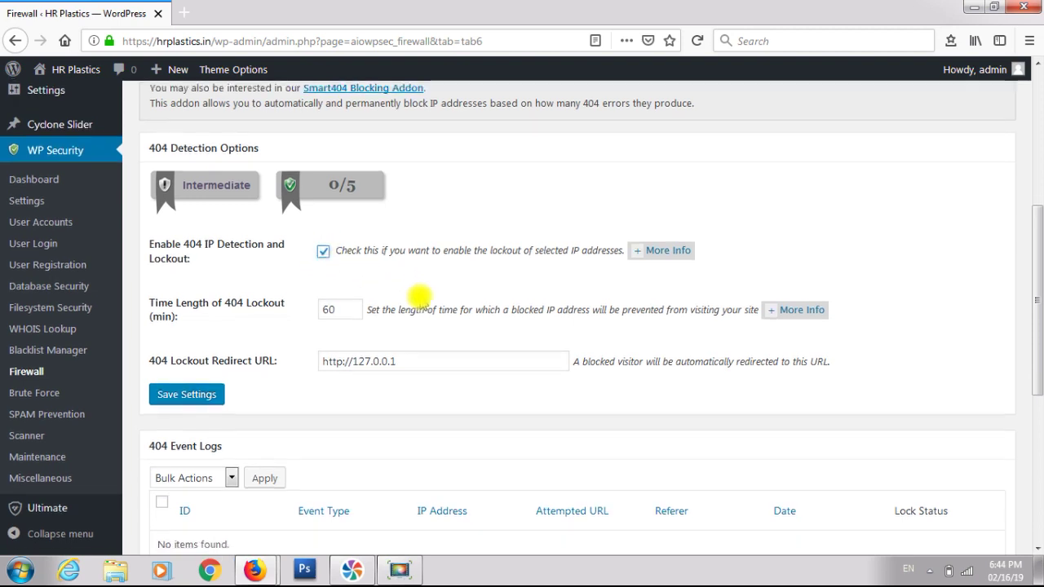
pyautogui.scroll(-2, 418, 297)
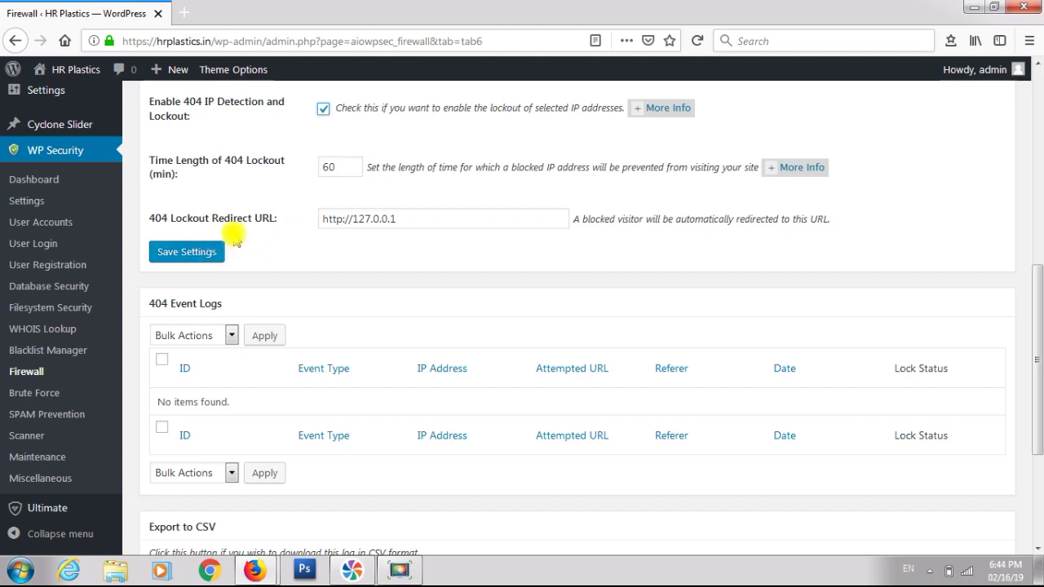
pyautogui.click(203, 255)
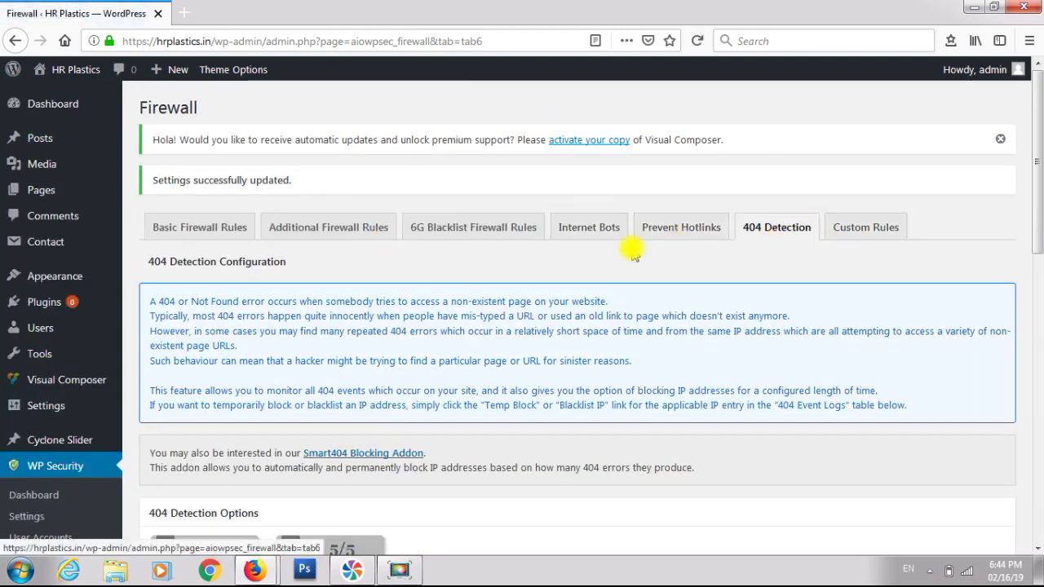
pyautogui.scroll(-3, 635, 253)
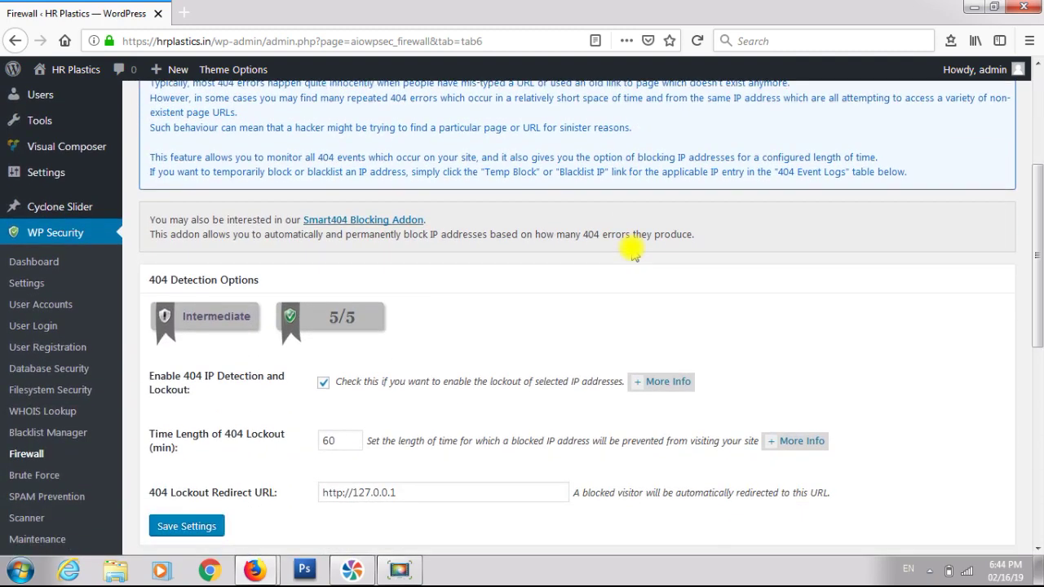
pyautogui.scroll(-2, 632, 251)
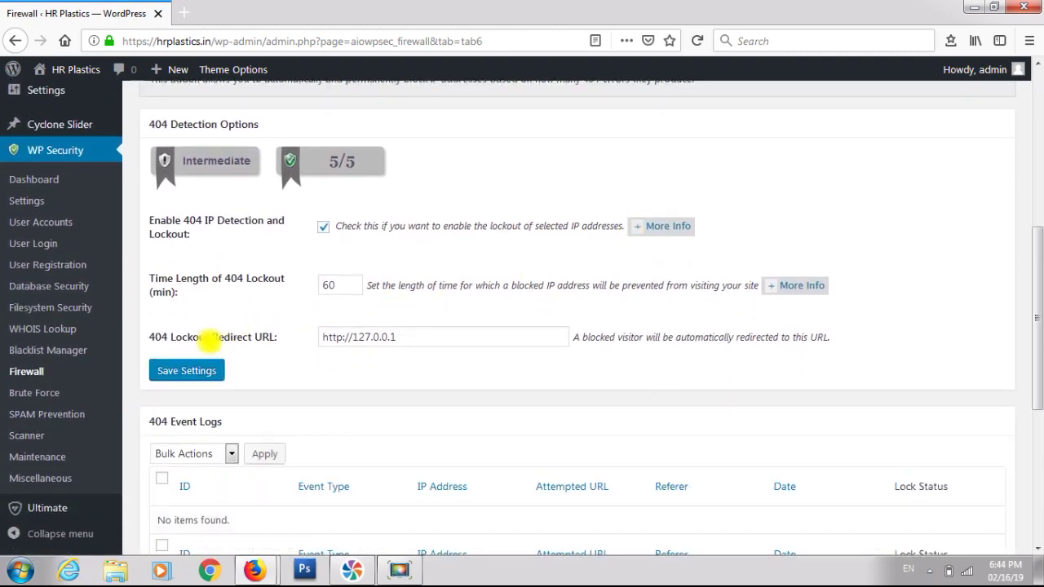
pyautogui.click(45, 393)
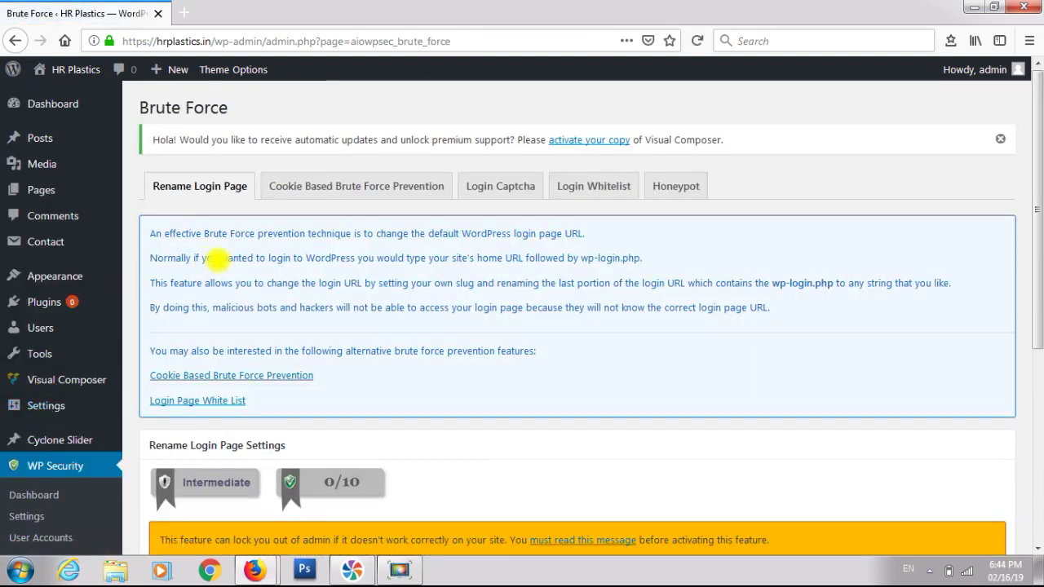
# - Enable Rename Login Page with the slug 'testlogin' and save the settings
pyautogui.scroll(-1, 321, 243)
pyautogui.scroll(-5, 321, 243)
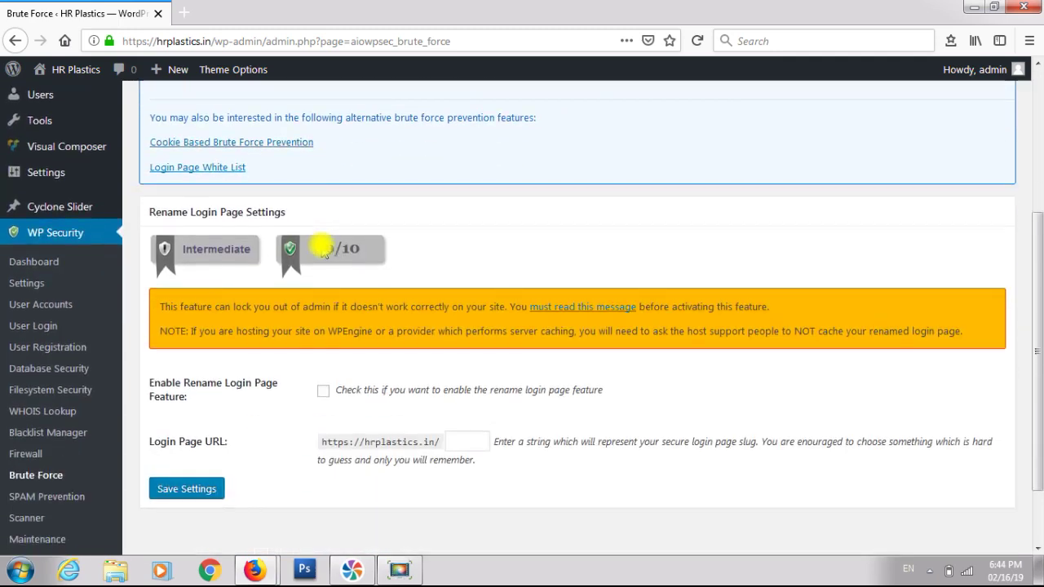
pyautogui.scroll(-2, 323, 251)
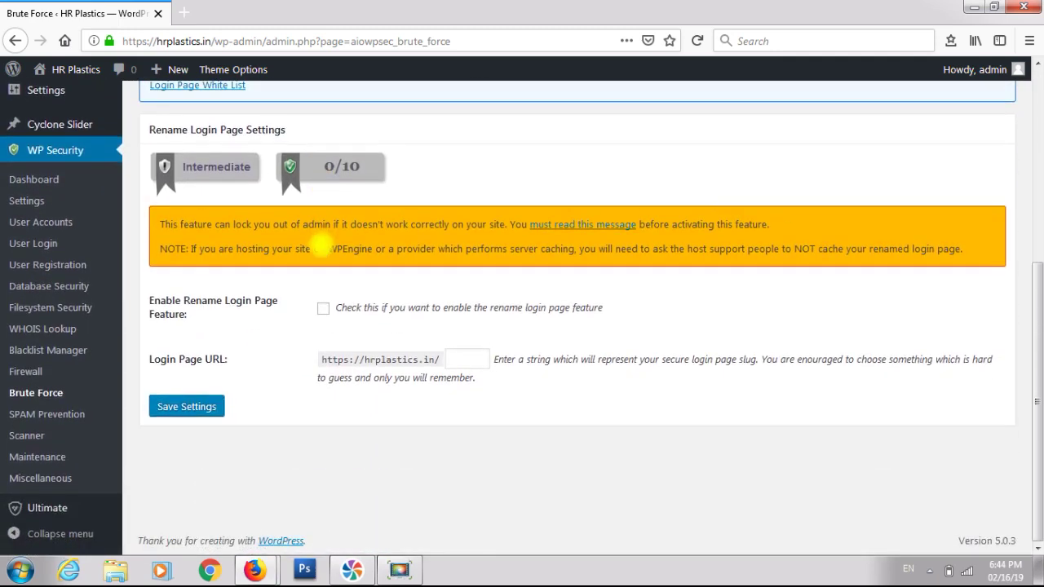
pyautogui.click(324, 308)
pyautogui.click(468, 359)
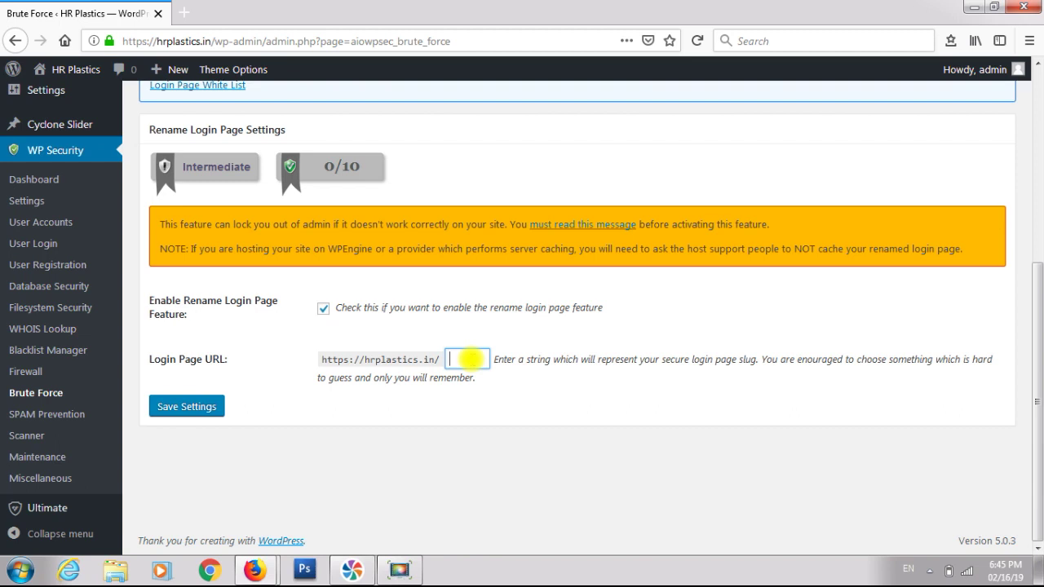
pyautogui.write('estlogin')
pyautogui.click(208, 406)
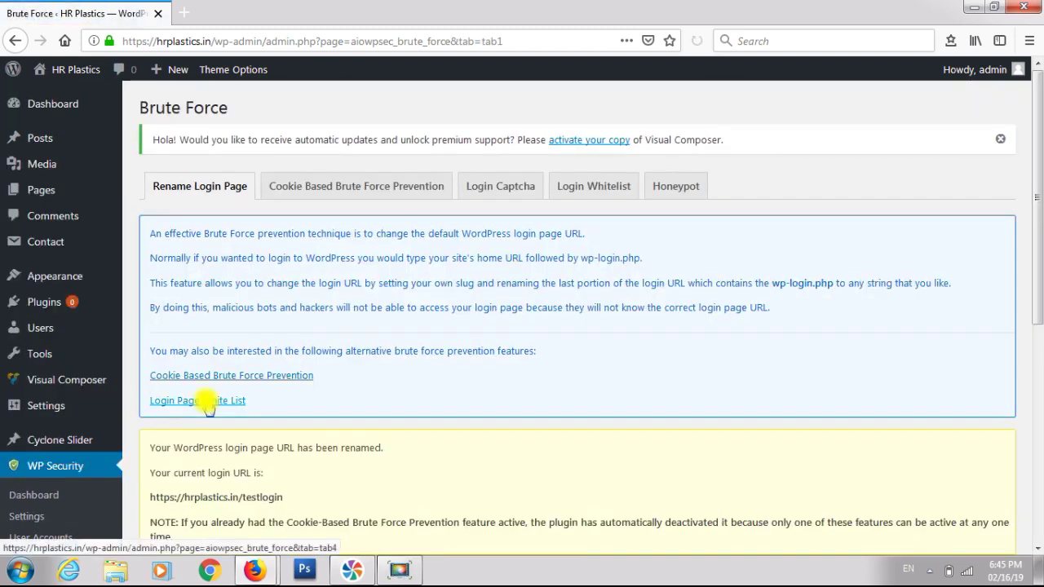
pyautogui.scroll(-5, 337, 366)
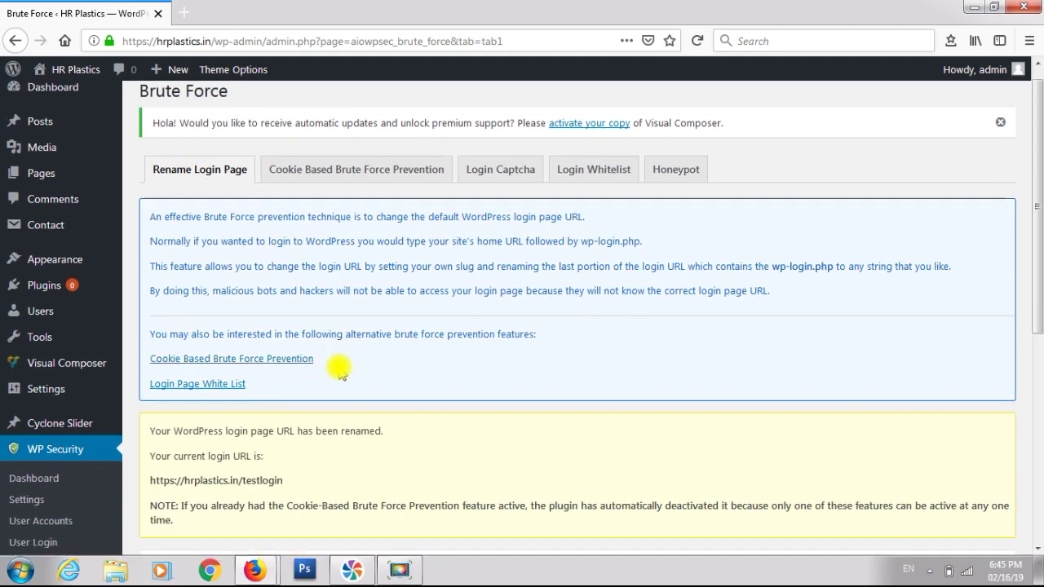
pyautogui.tripleClick(252, 263)
pyautogui.doubleClick(252, 263)
pyautogui.click(252, 264)
pyautogui.doubleClick(252, 264)
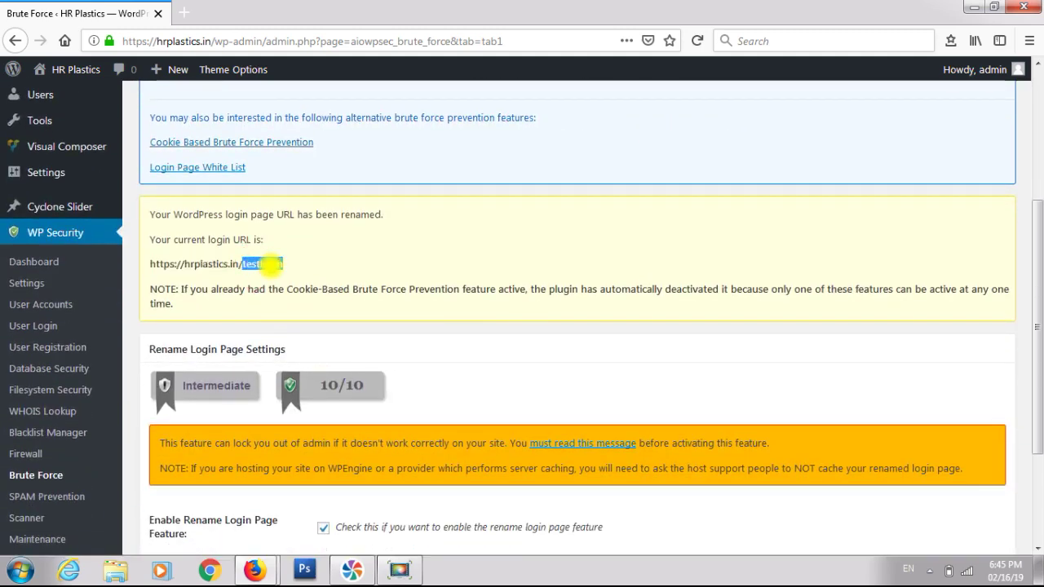
pyautogui.tripleClick(271, 263)
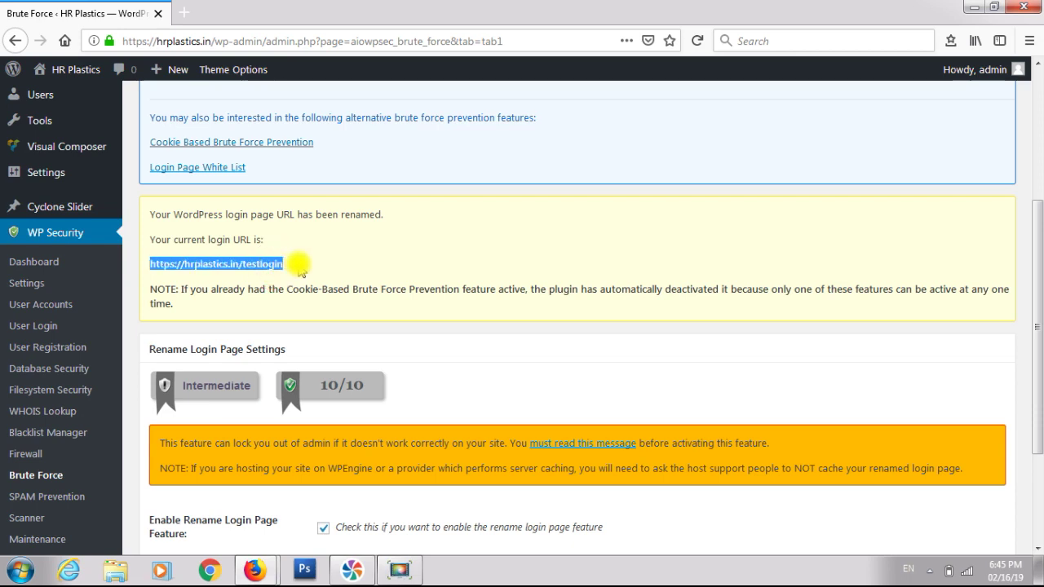
pyautogui.scroll(-3, 300, 269)
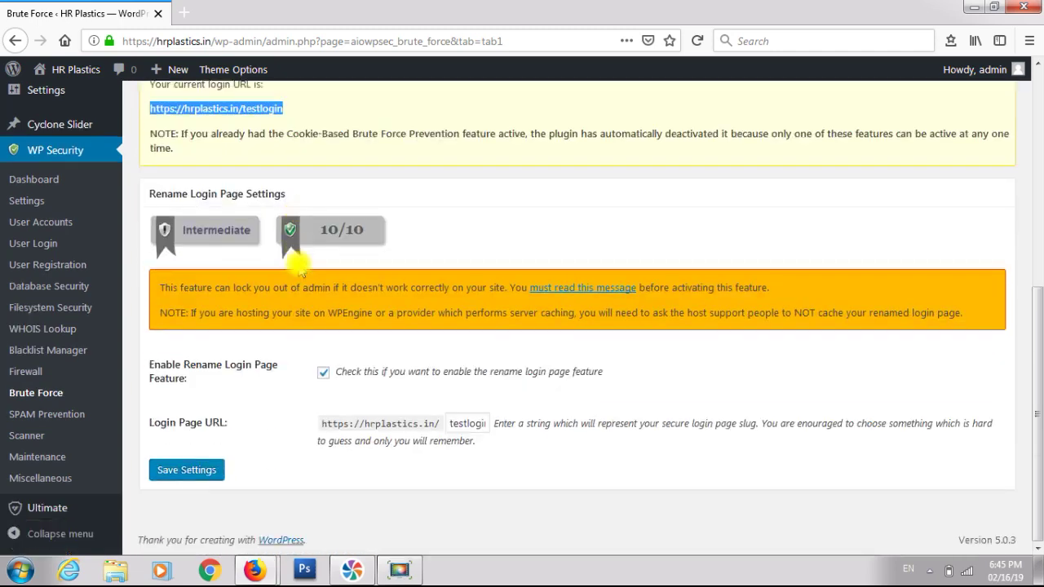
pyautogui.scroll(7, 300, 262)
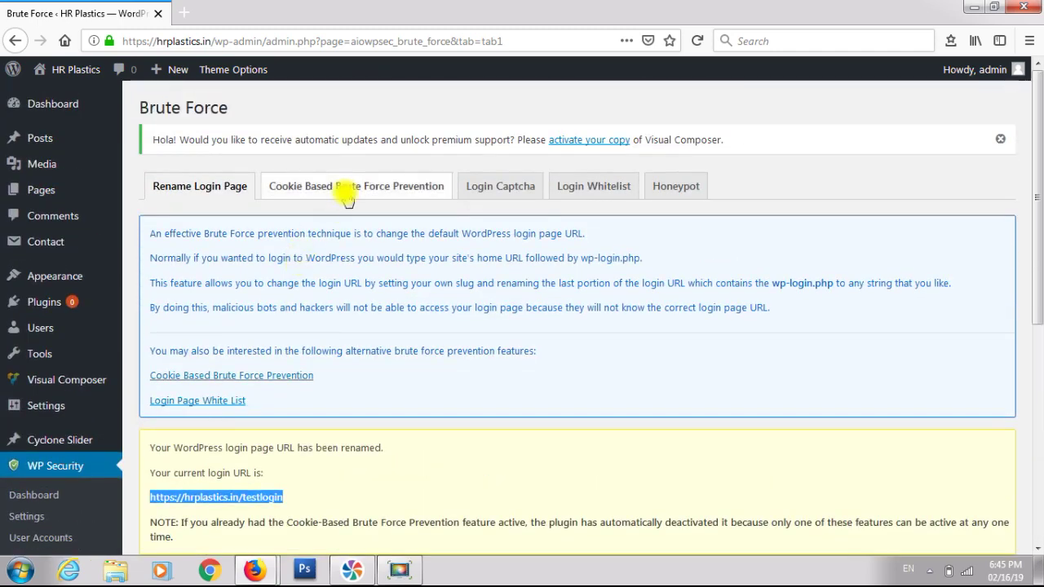
# - Review the Cookie Based Brute Force Prevention tab and leave the feature unchecked
pyautogui.click(349, 199)
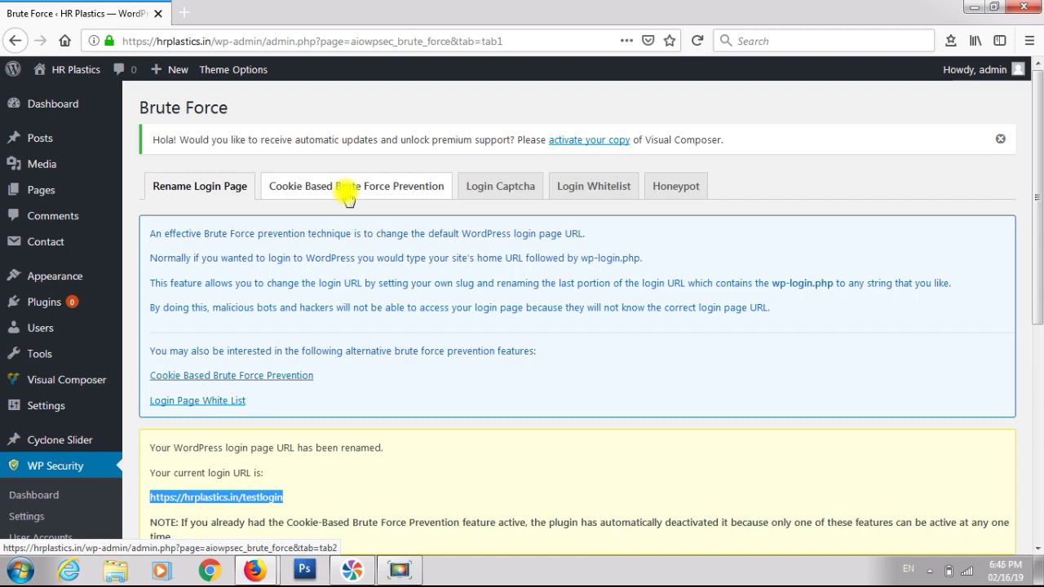
pyautogui.click(349, 199)
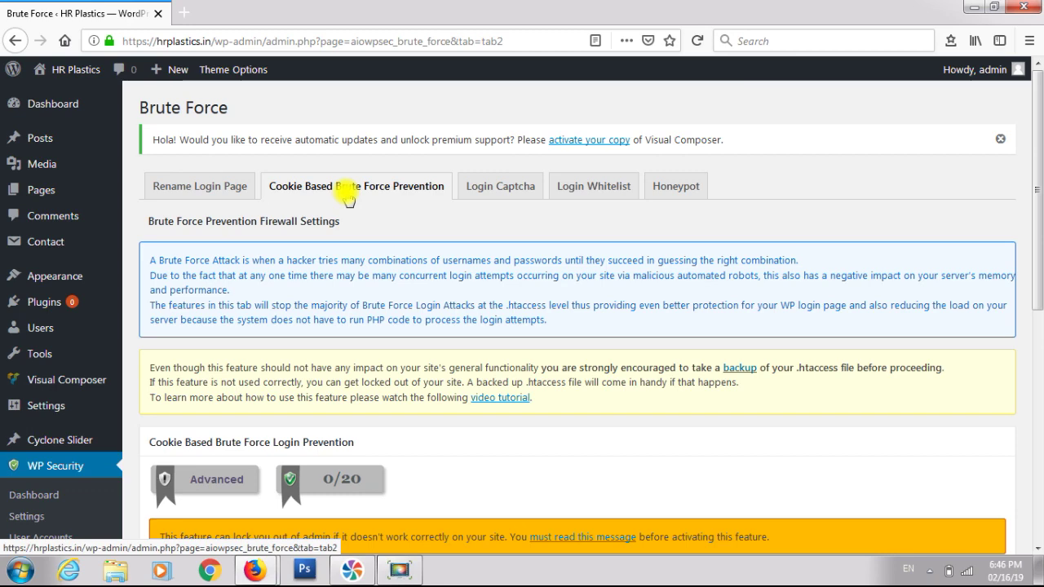
pyautogui.scroll(-3, 408, 217)
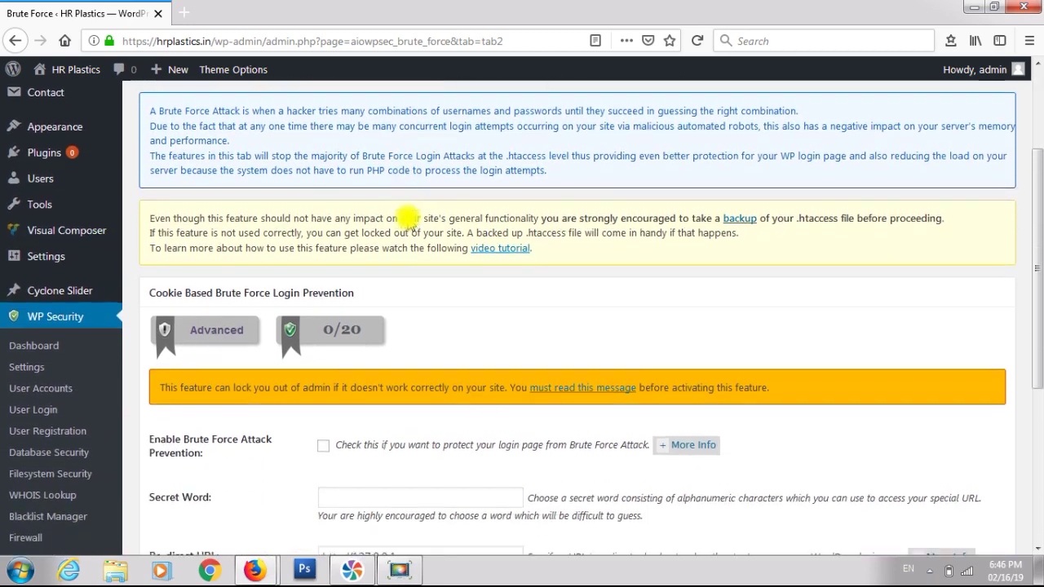
pyautogui.scroll(2, 407, 212)
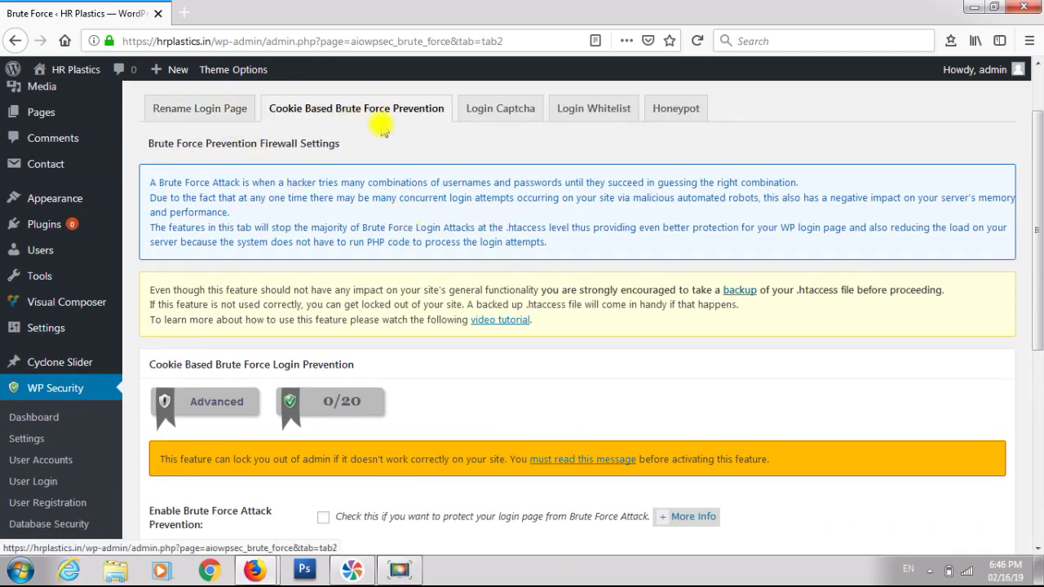
pyautogui.scroll(-2, 382, 130)
pyautogui.scroll(-1, 381, 131)
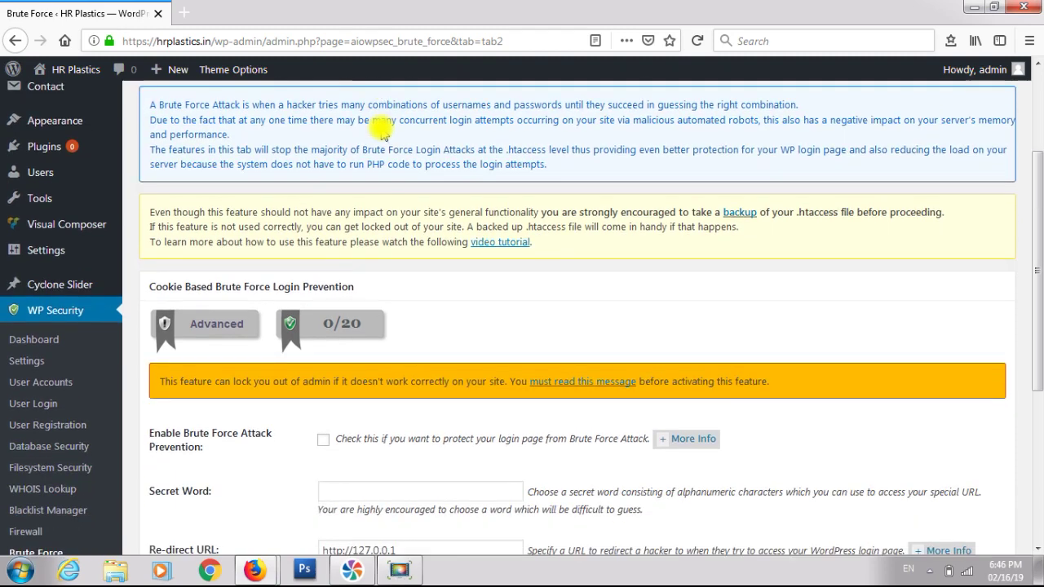
pyautogui.scroll(5, 381, 131)
pyautogui.scroll(-4, 381, 130)
pyautogui.scroll(-5, 382, 130)
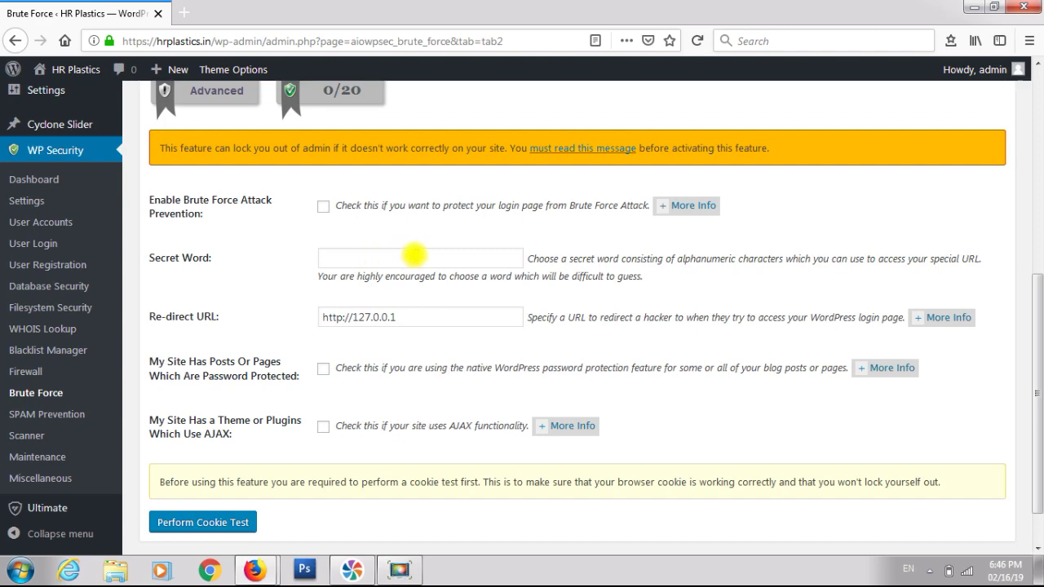
pyautogui.scroll(5, 415, 255)
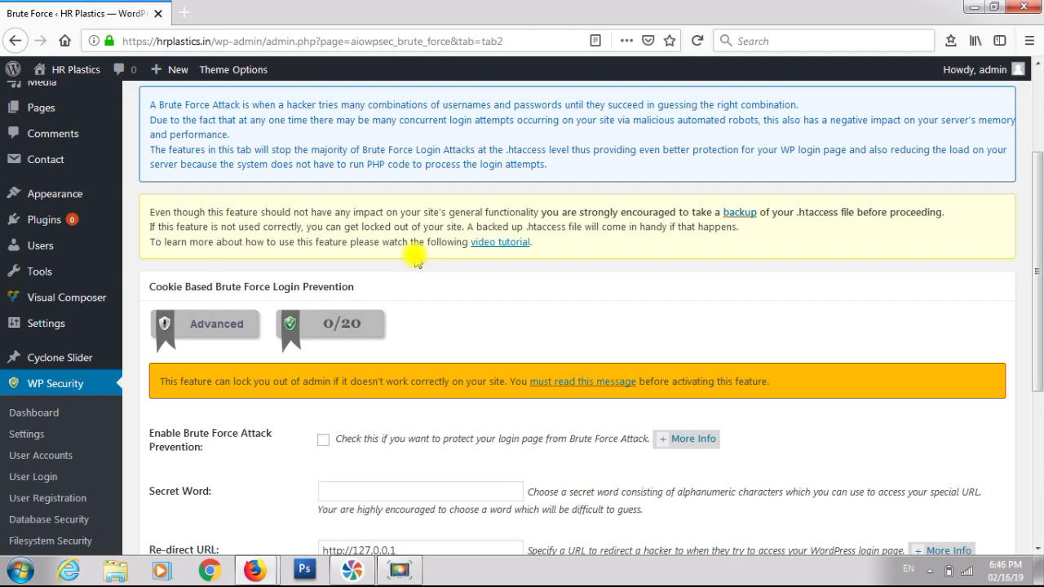
pyautogui.scroll(3, 417, 260)
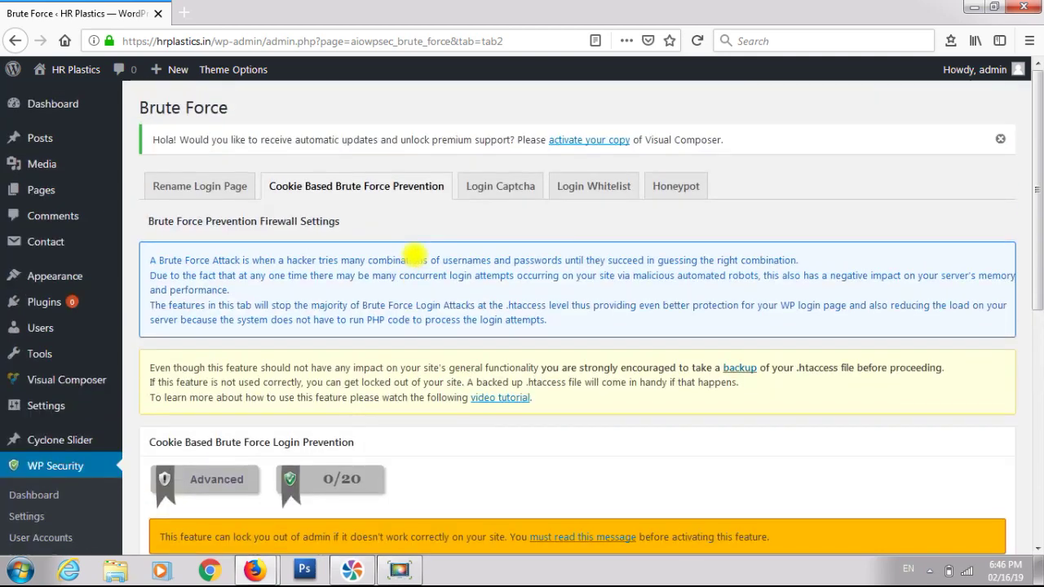
# - Require a captcha on the login page and custom login form, keeping Google reCAPTCHA default off
pyautogui.click(487, 194)
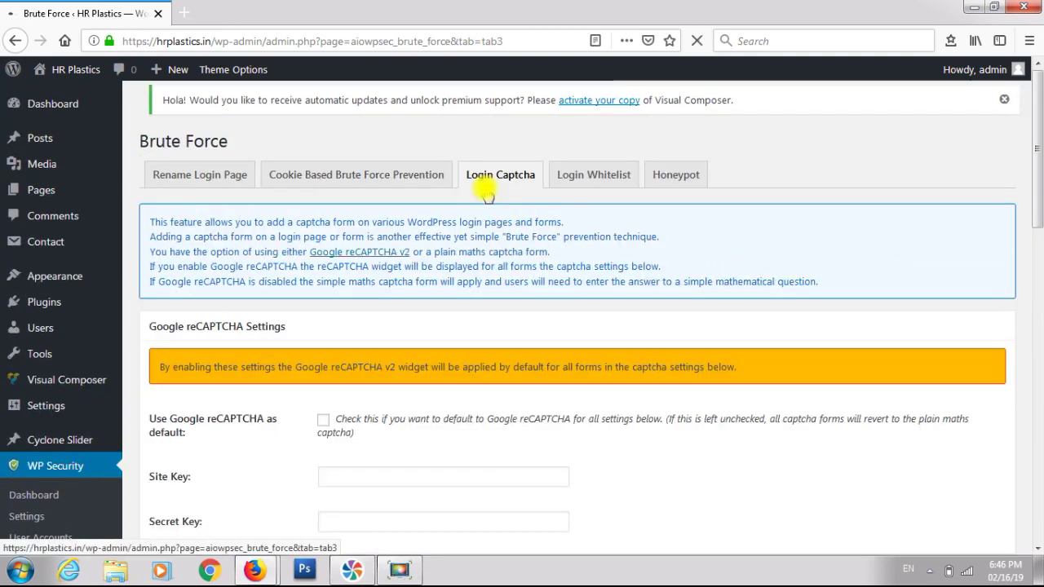
pyautogui.scroll(-5, 482, 191)
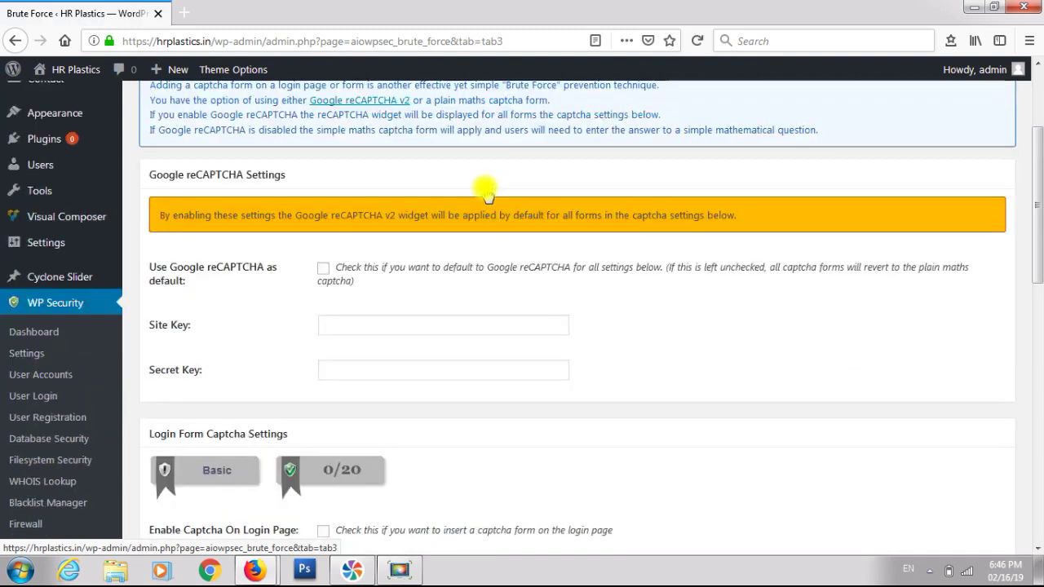
pyautogui.click(322, 198)
pyautogui.click(323, 198)
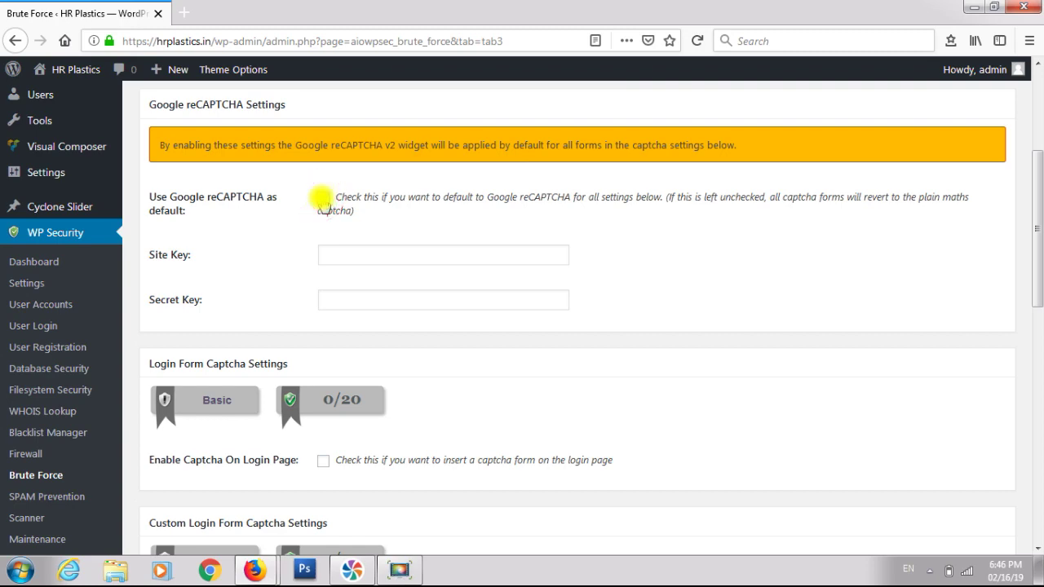
pyautogui.scroll(-3, 317, 200)
pyautogui.scroll(2, 318, 201)
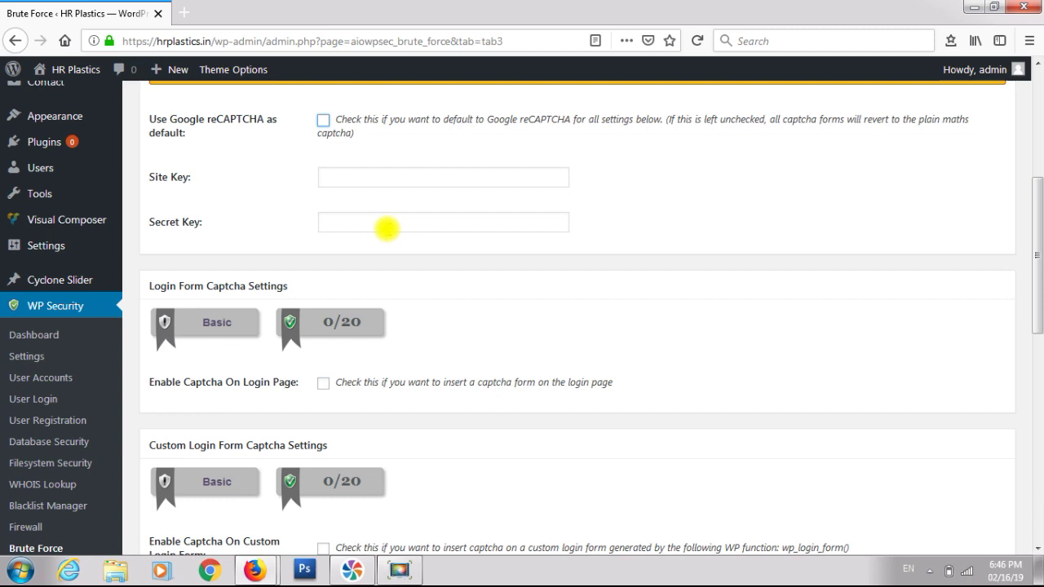
pyautogui.scroll(-2, 385, 227)
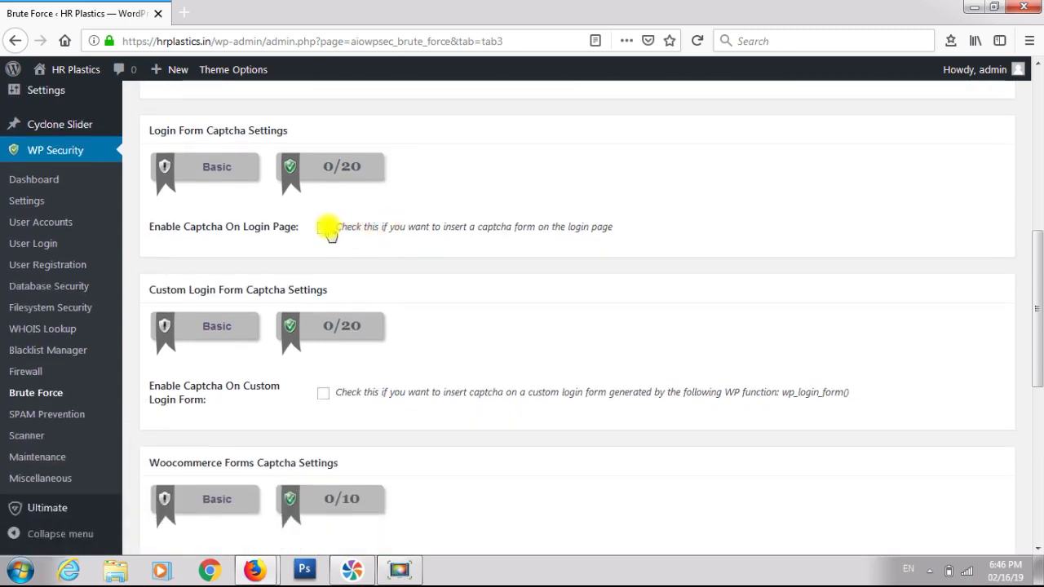
pyautogui.click(324, 228)
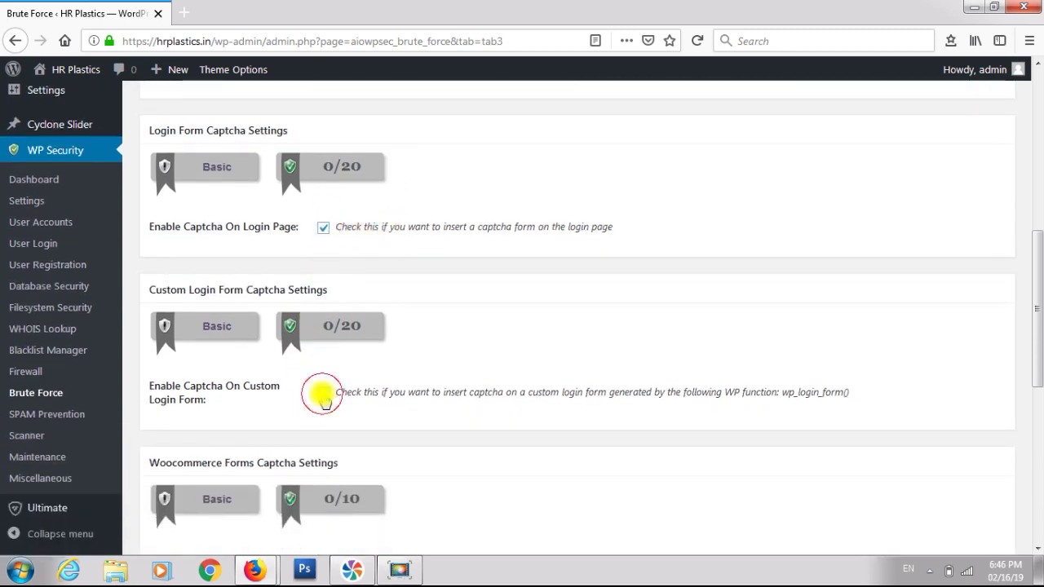
pyautogui.click(323, 393)
pyautogui.scroll(-3, 323, 393)
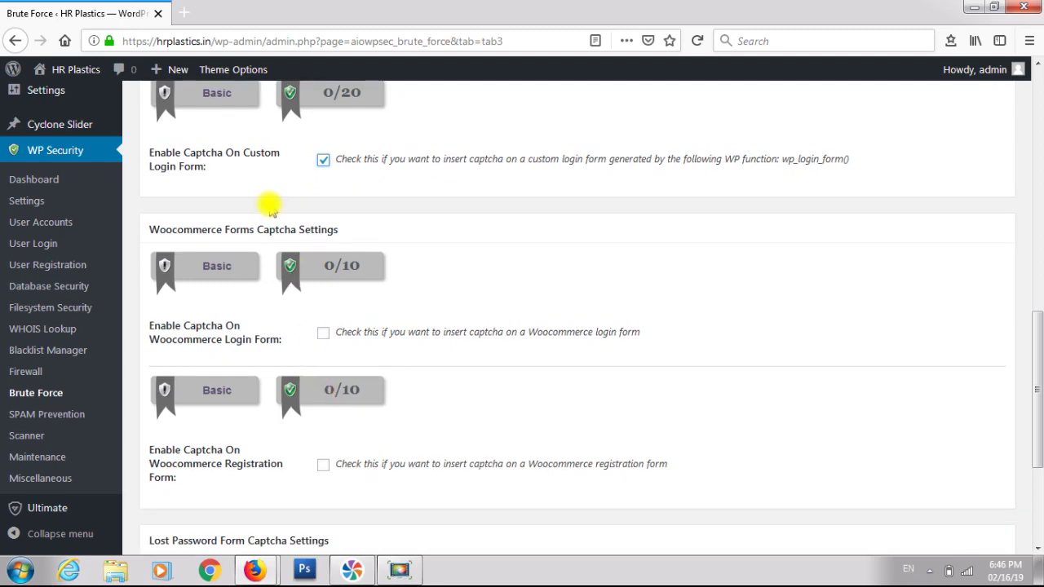
pyautogui.scroll(5, 271, 211)
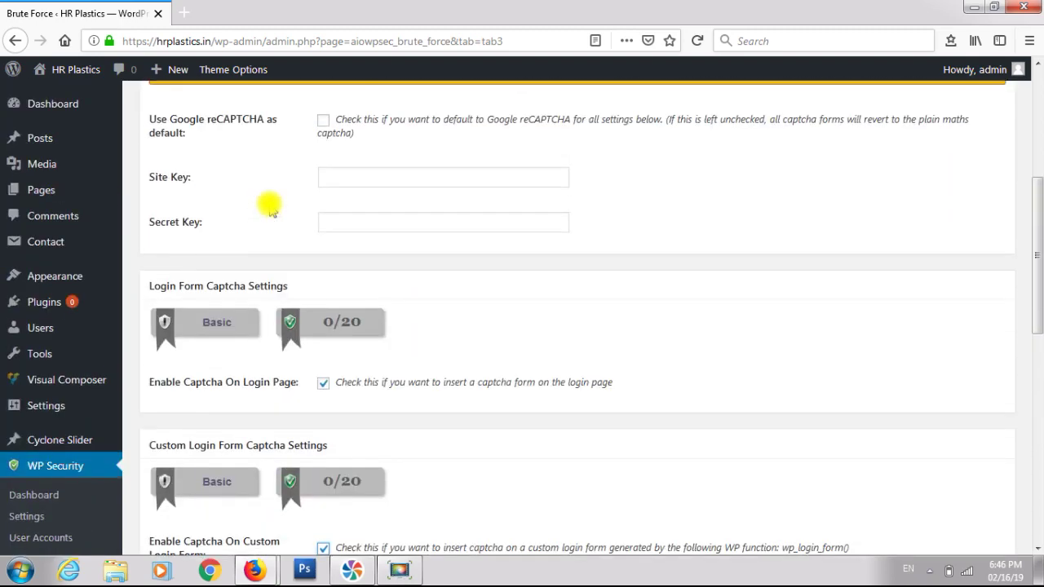
pyautogui.scroll(-1, 271, 210)
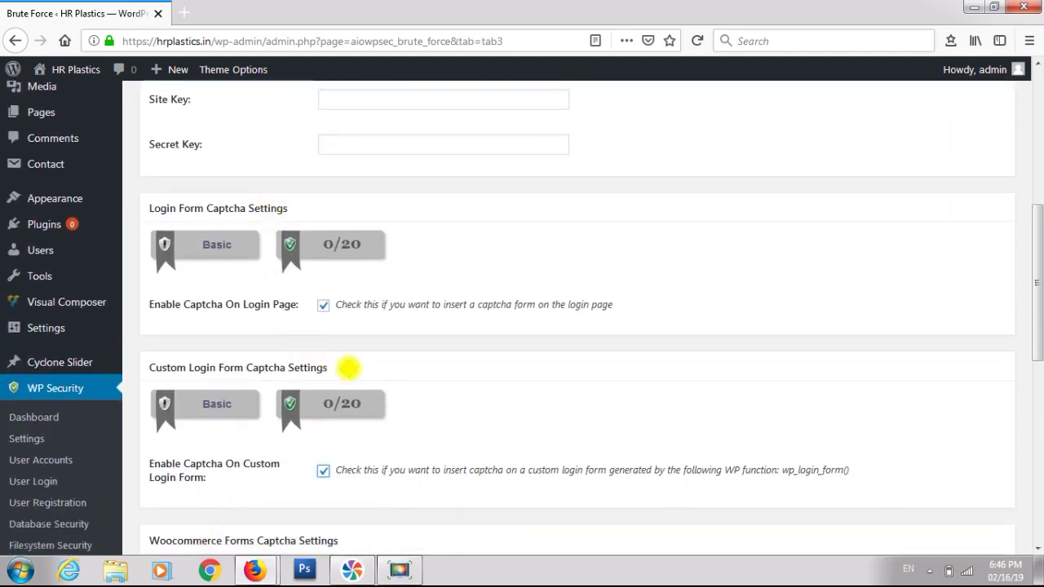
pyautogui.scroll(-3, 359, 374)
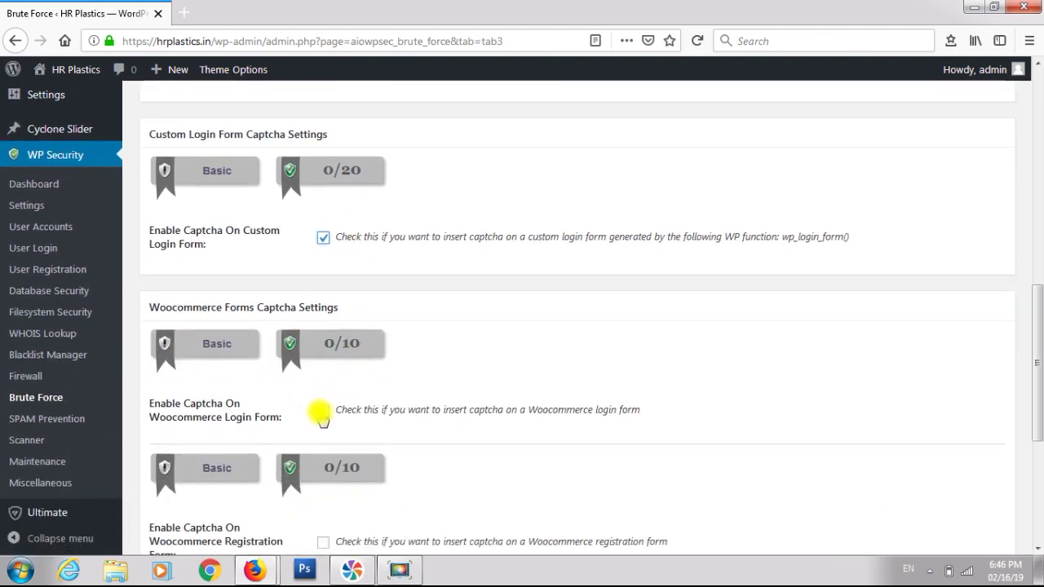
# - Add captcha to the WooCommerce login, registration and lost password forms, and save
pyautogui.click(324, 413)
pyautogui.scroll(-2, 324, 416)
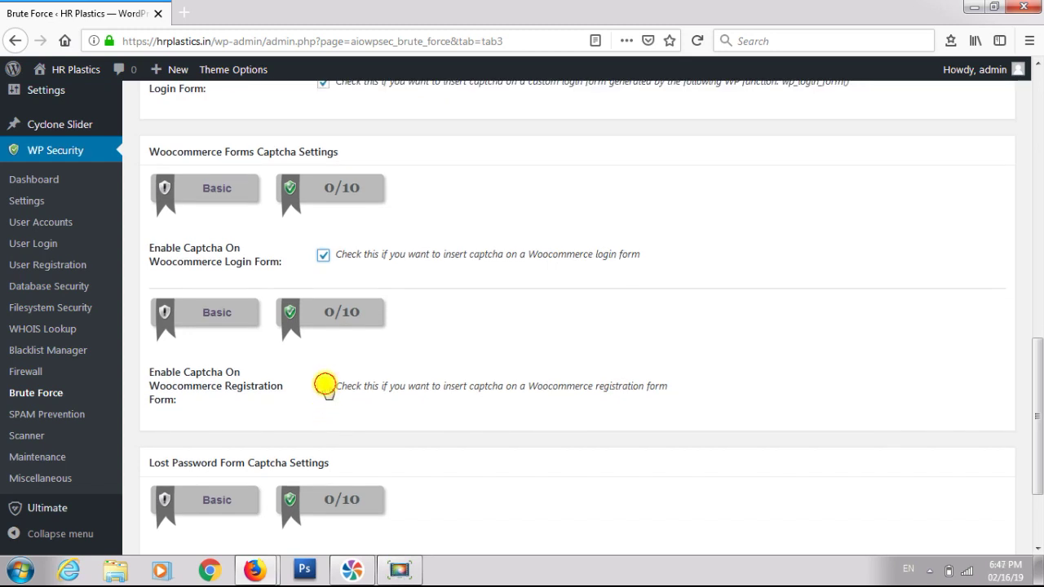
pyautogui.click(323, 387)
pyautogui.scroll(-2, 326, 391)
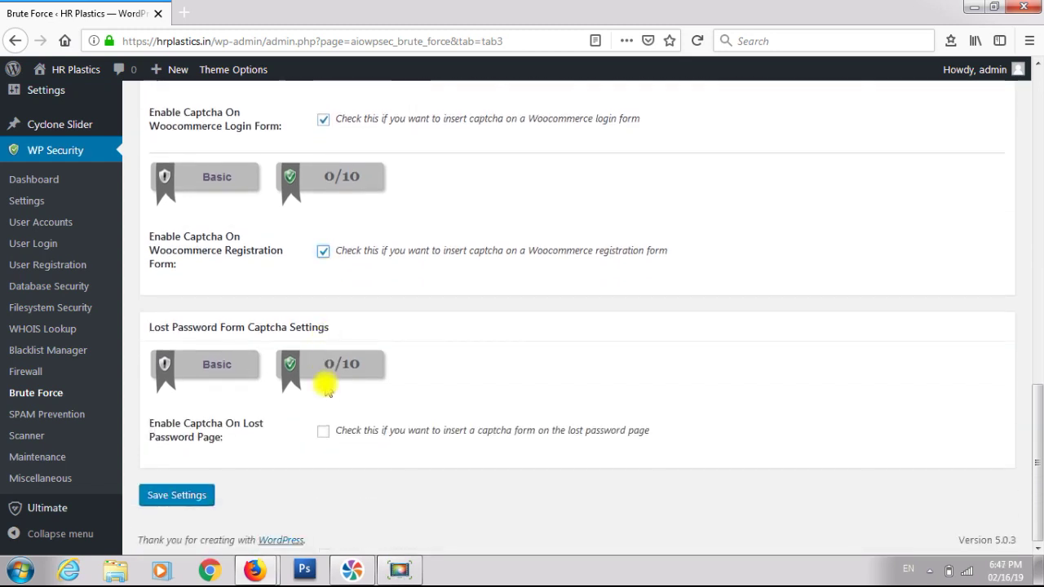
pyautogui.click(322, 433)
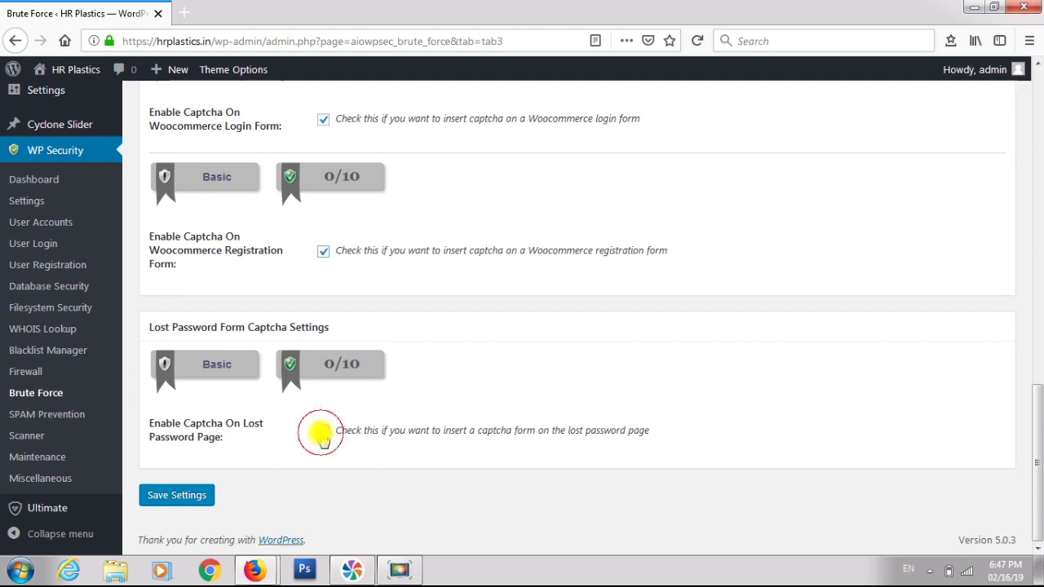
pyautogui.click(194, 495)
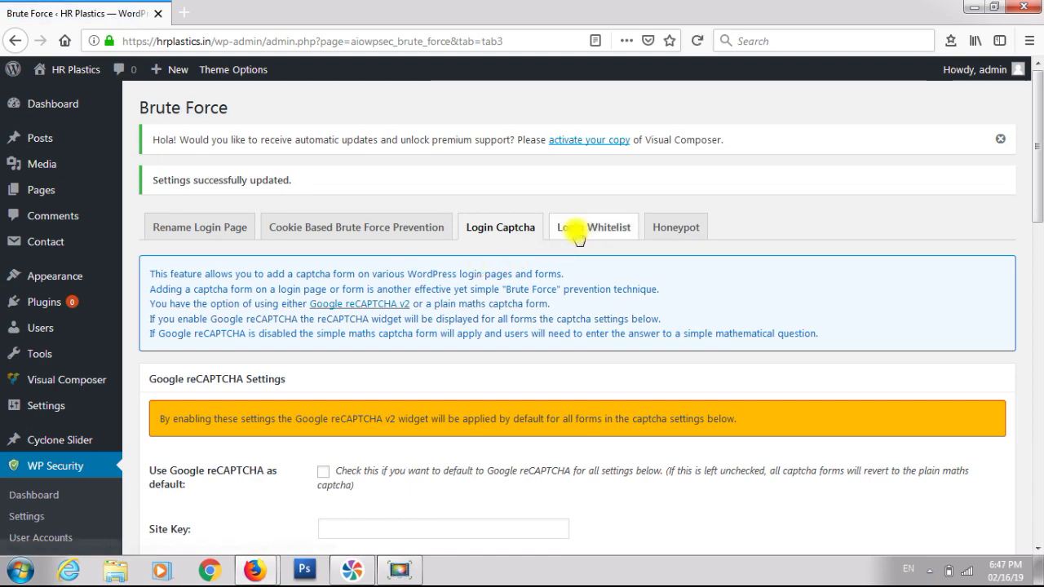
# - Enable login IP whitelisting on the Login Whitelist tab and save
pyautogui.click(577, 232)
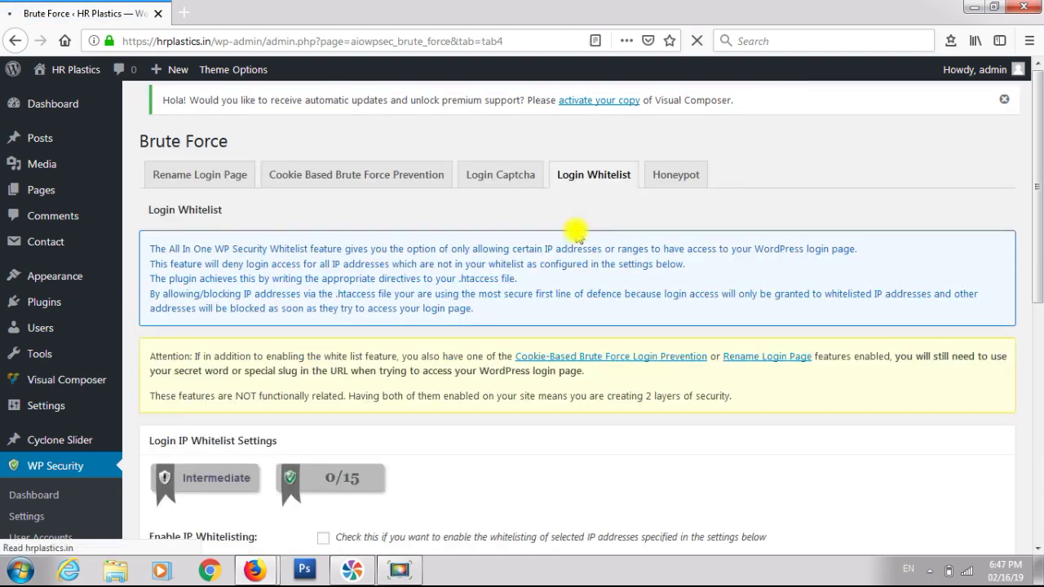
pyautogui.scroll(-6, 575, 234)
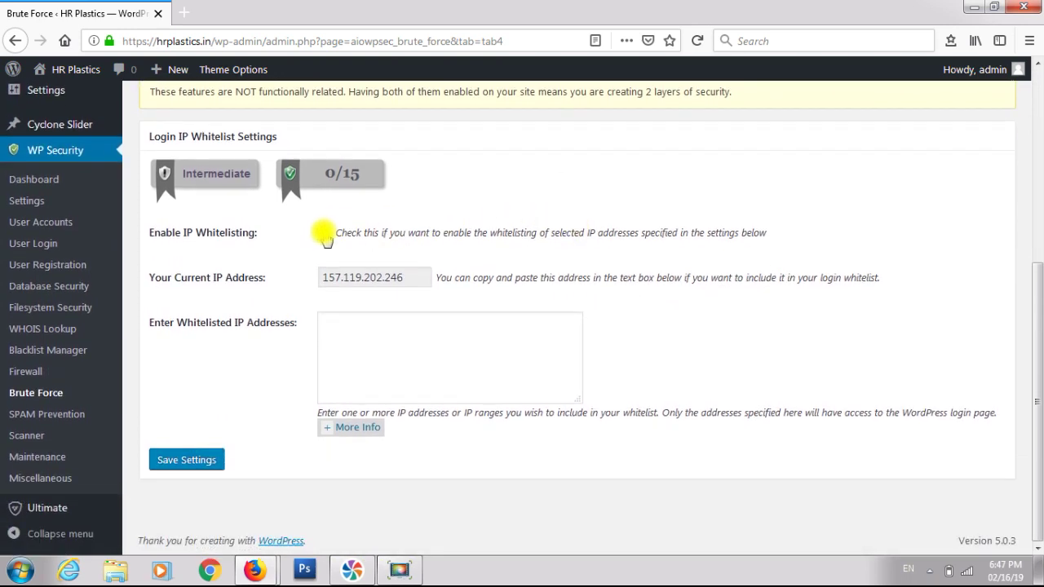
pyautogui.click(323, 234)
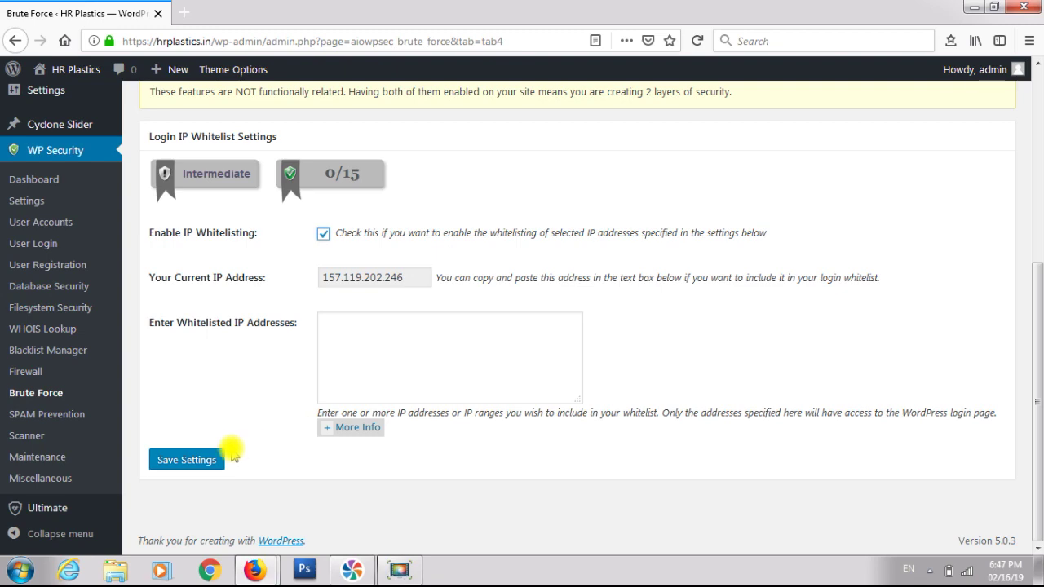
pyautogui.click(201, 461)
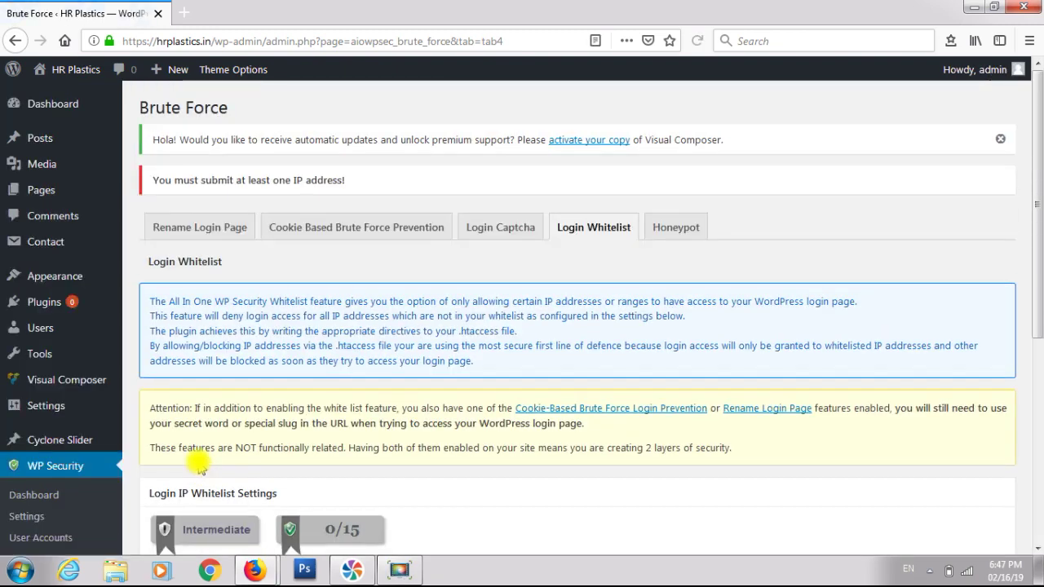
# - Copy the current IP address into the whitelisted IPs box, re-enable whitelisting, and save
pyautogui.scroll(-5, 198, 464)
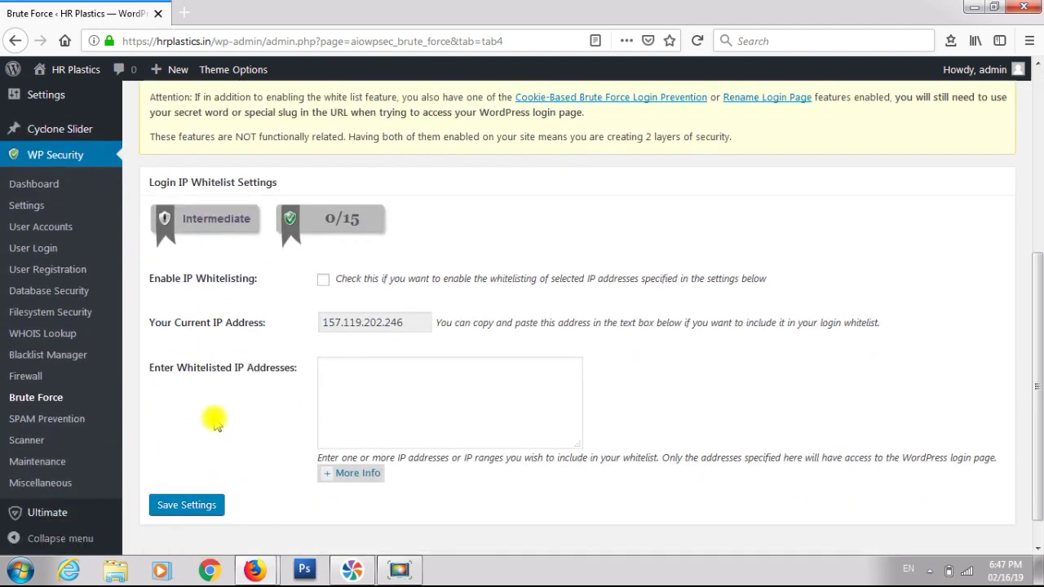
pyautogui.click(360, 321)
pyautogui.tripleClick(360, 321)
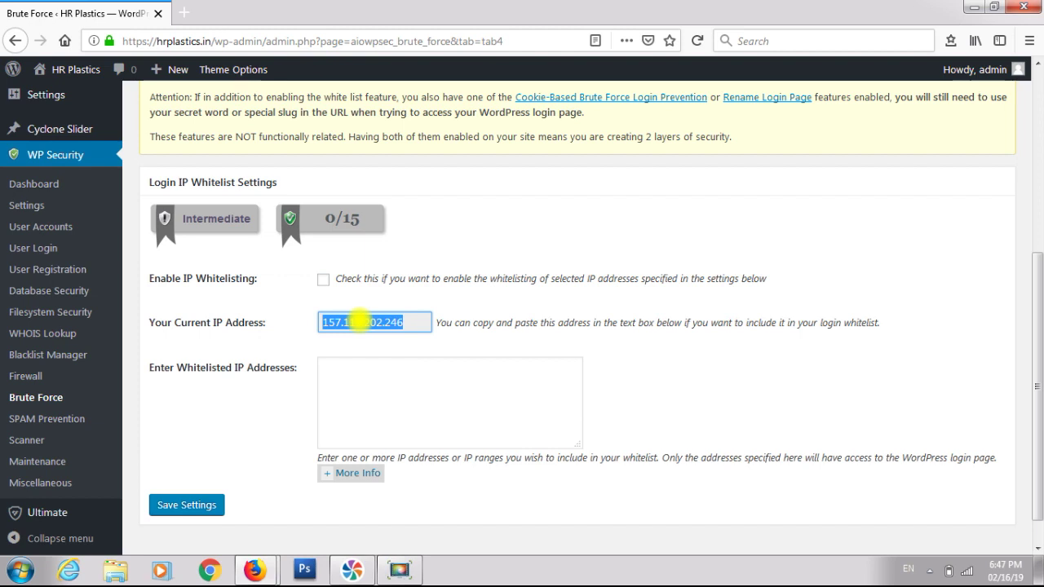
pyautogui.hotkey('ctrl', 'c')
pyautogui.click(368, 374)
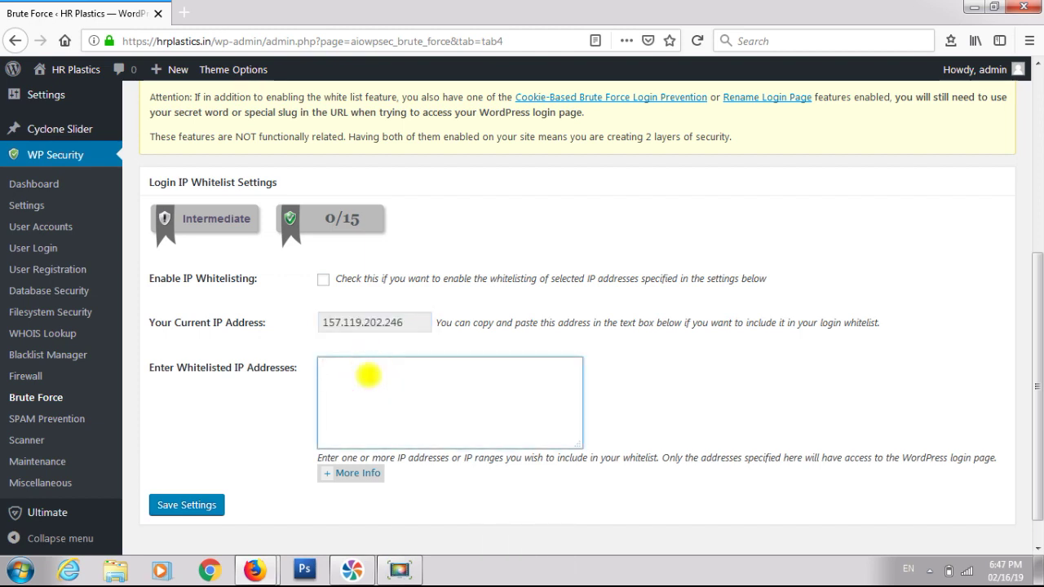
pyautogui.hotkey('ctrl', 'v')
pyautogui.scroll(-1, 375, 368)
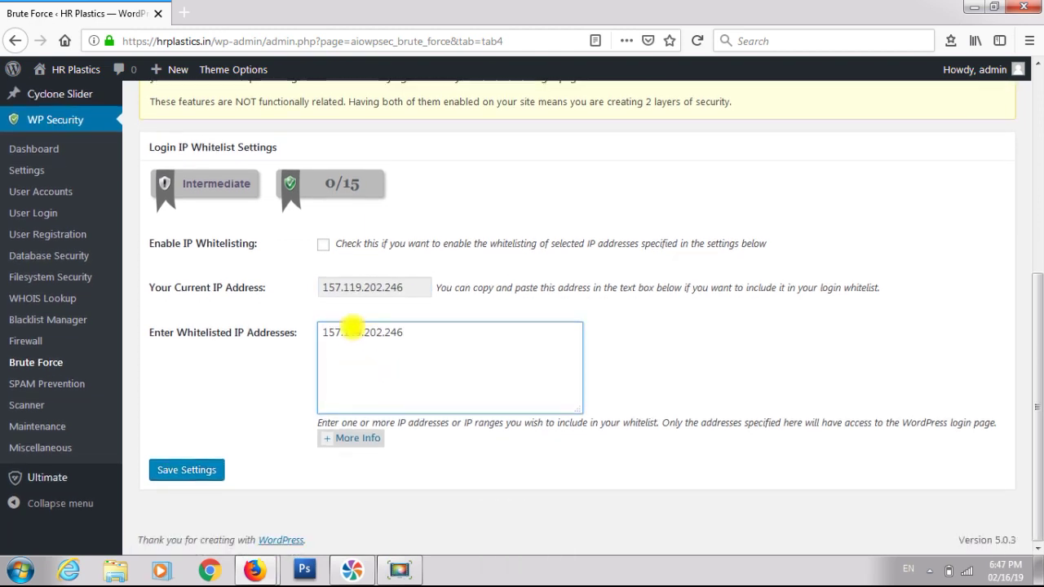
pyautogui.click(326, 245)
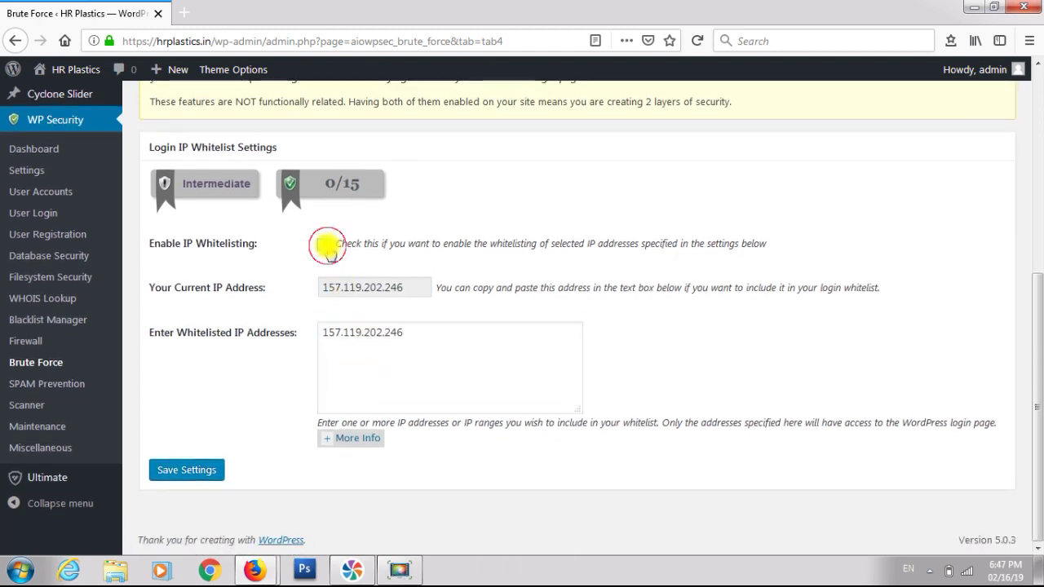
pyautogui.click(193, 473)
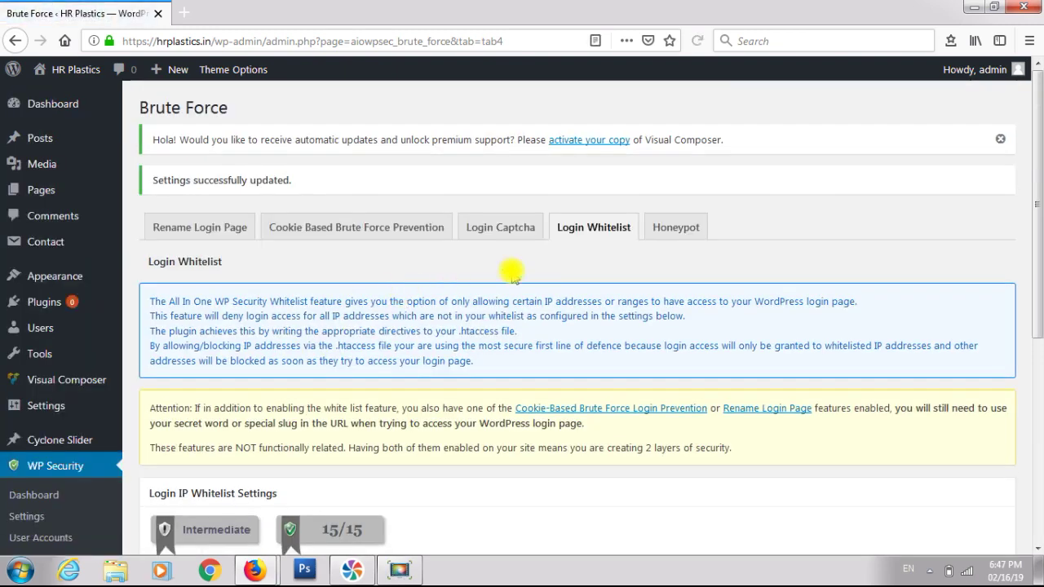
pyautogui.scroll(-2, 512, 278)
pyautogui.scroll(2, 580, 245)
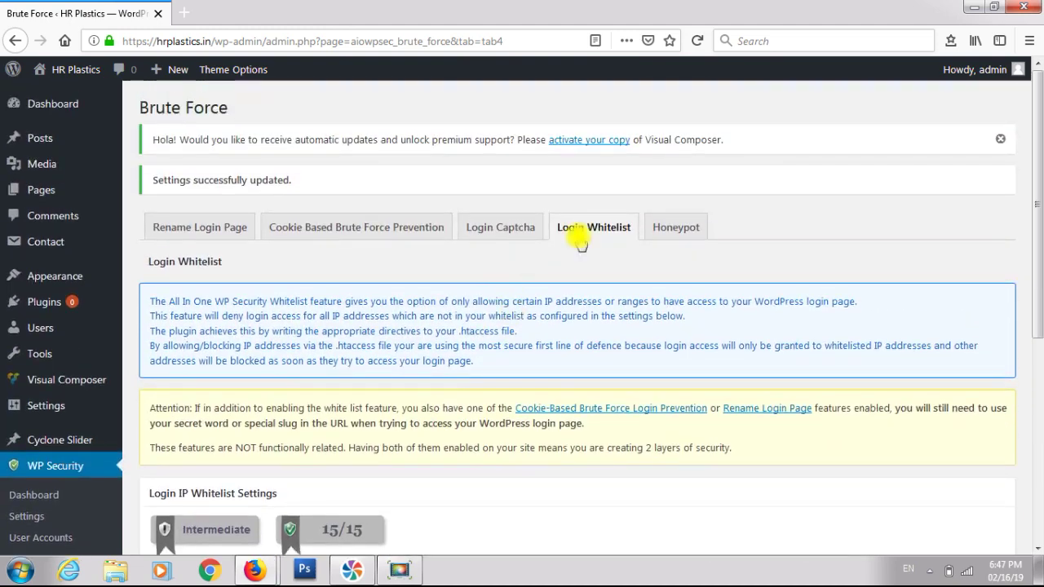
# - Review the Honeypot login settings without enabling the honeypot
pyautogui.click(675, 226)
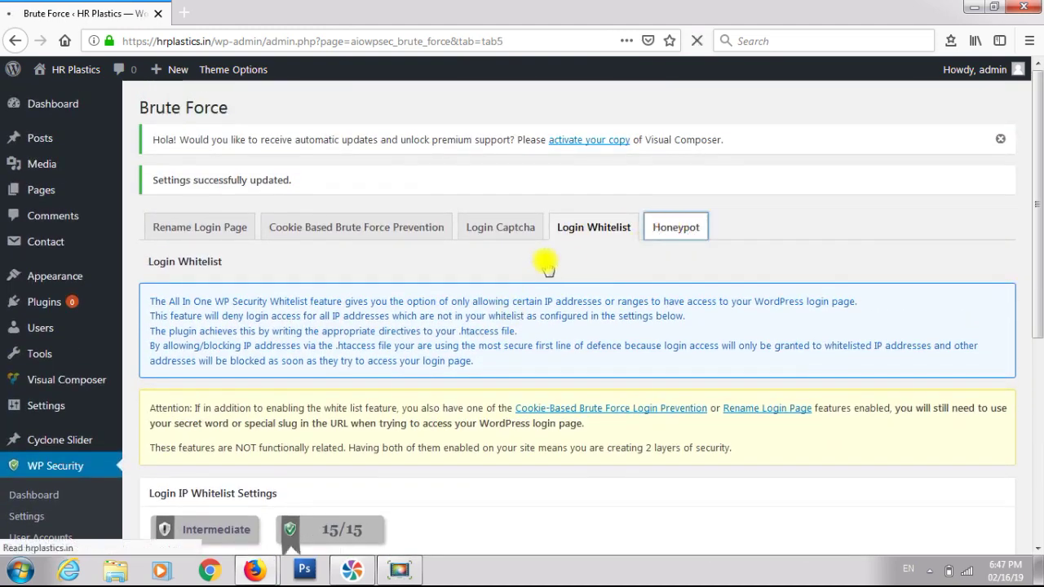
pyautogui.scroll(-3, 538, 254)
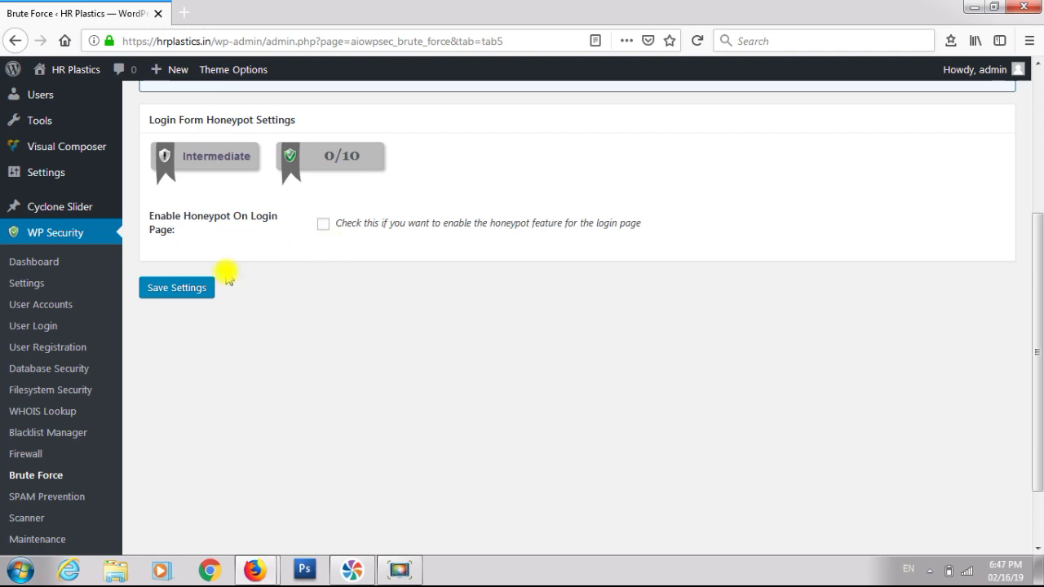
pyautogui.scroll(-2, 226, 272)
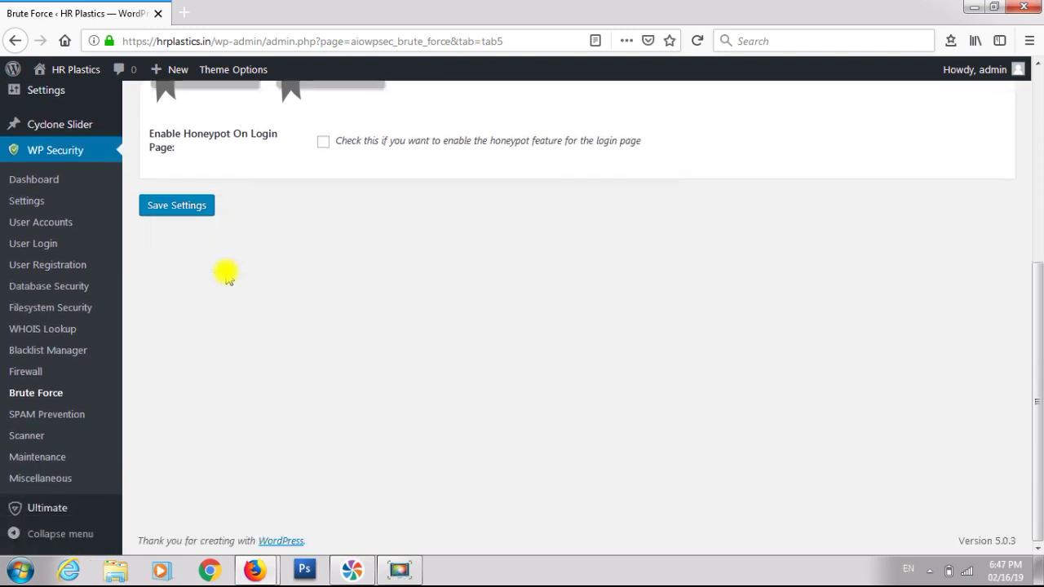
pyautogui.click(72, 413)
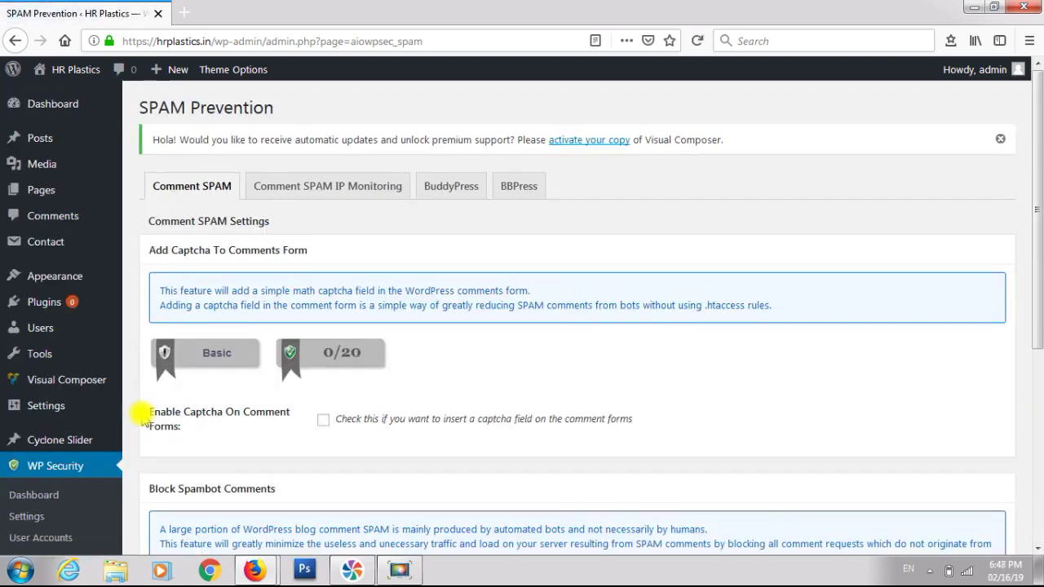
# - Tick comment-form captcha and Block Spambots From Posting Comments, then save
pyautogui.scroll(-3, 143, 418)
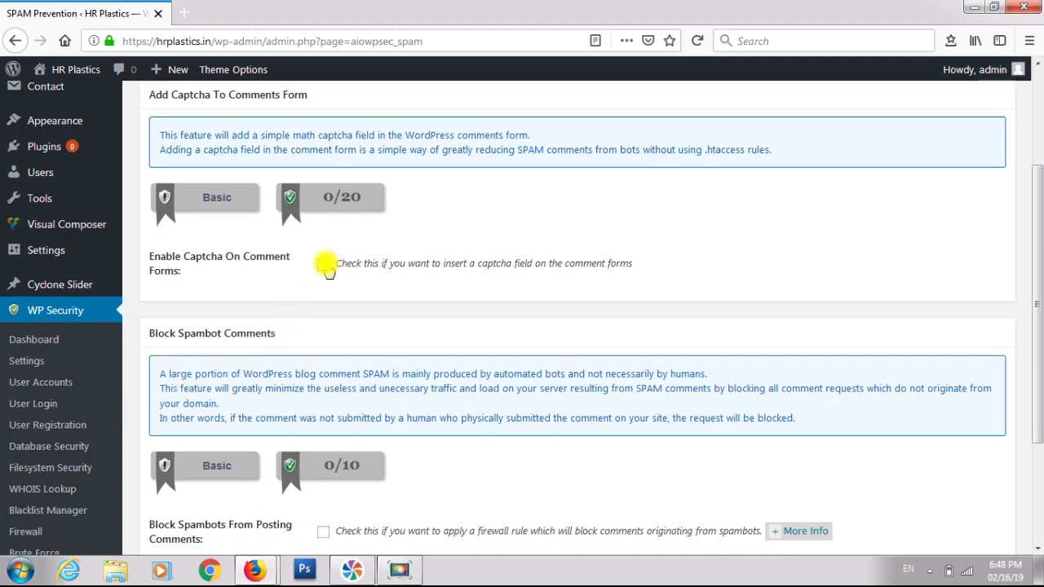
pyautogui.click(324, 264)
pyautogui.scroll(-2, 324, 262)
pyautogui.scroll(-2, 325, 261)
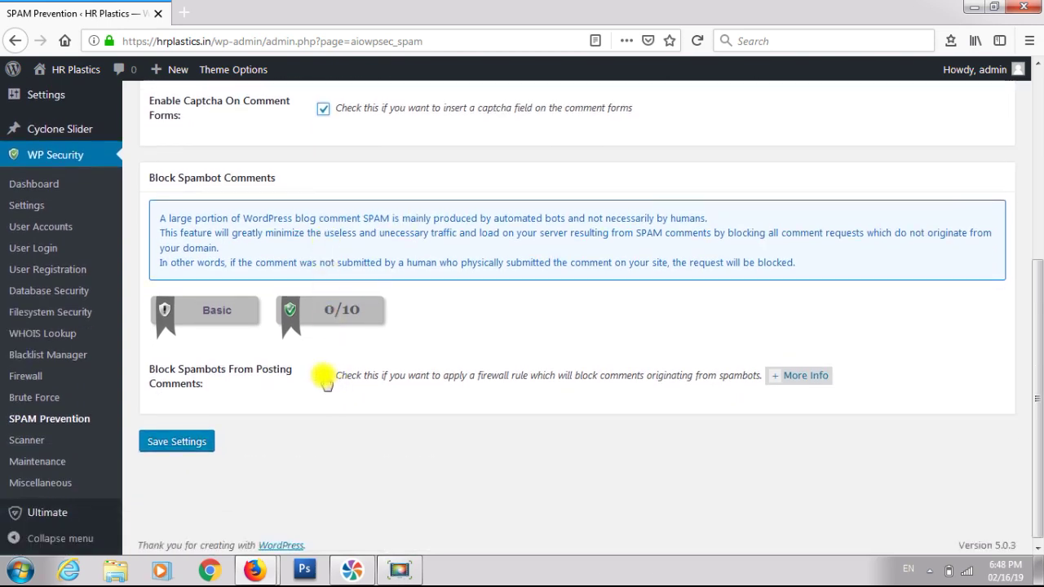
pyautogui.click(324, 377)
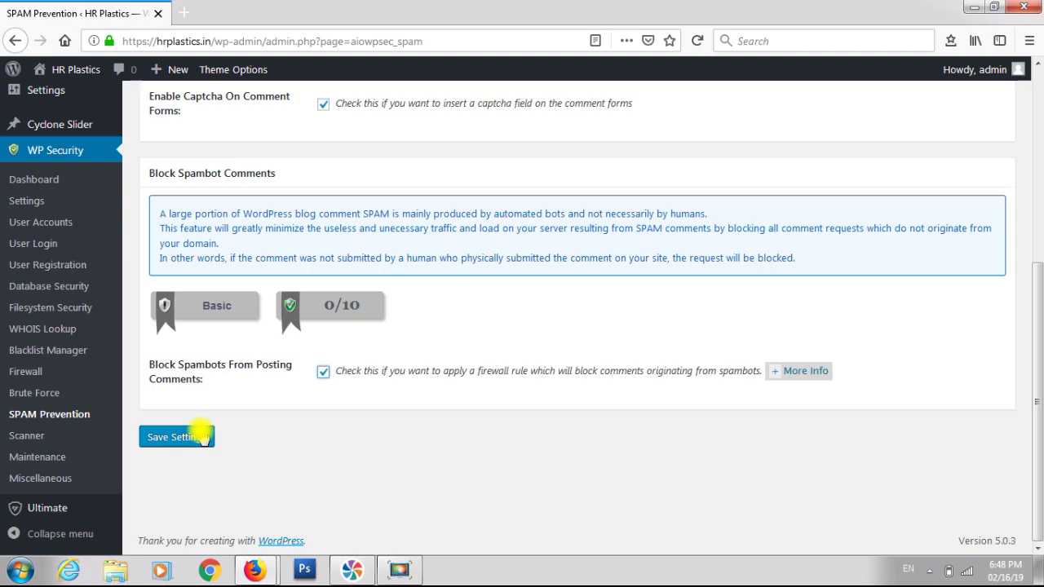
pyautogui.click(202, 438)
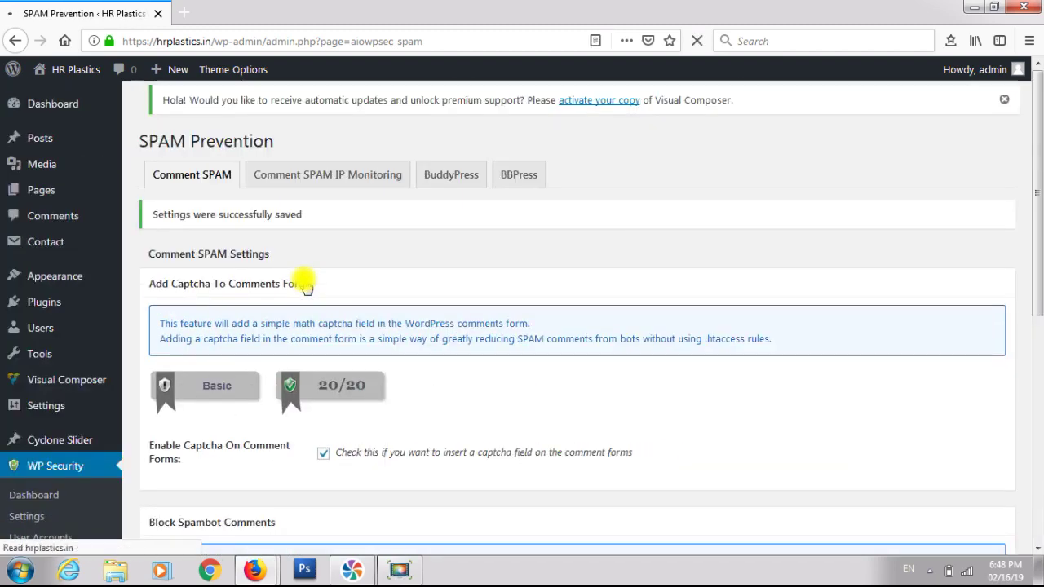
# - Tick auto-blocking of spammer IPs and search for IPs with at least 5 SPAM comments
pyautogui.click(350, 228)
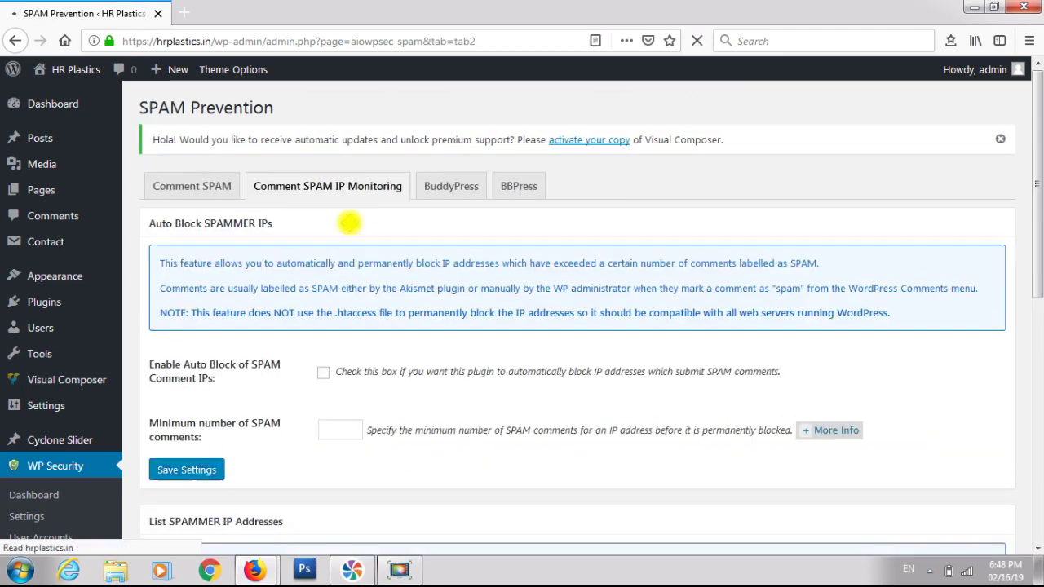
pyautogui.scroll(-3, 351, 228)
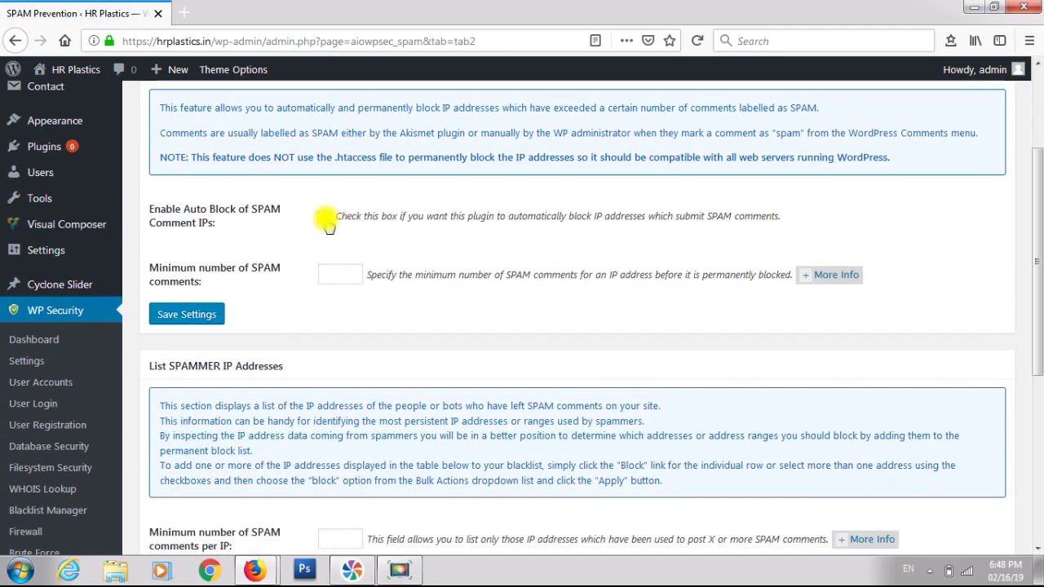
pyautogui.click(325, 218)
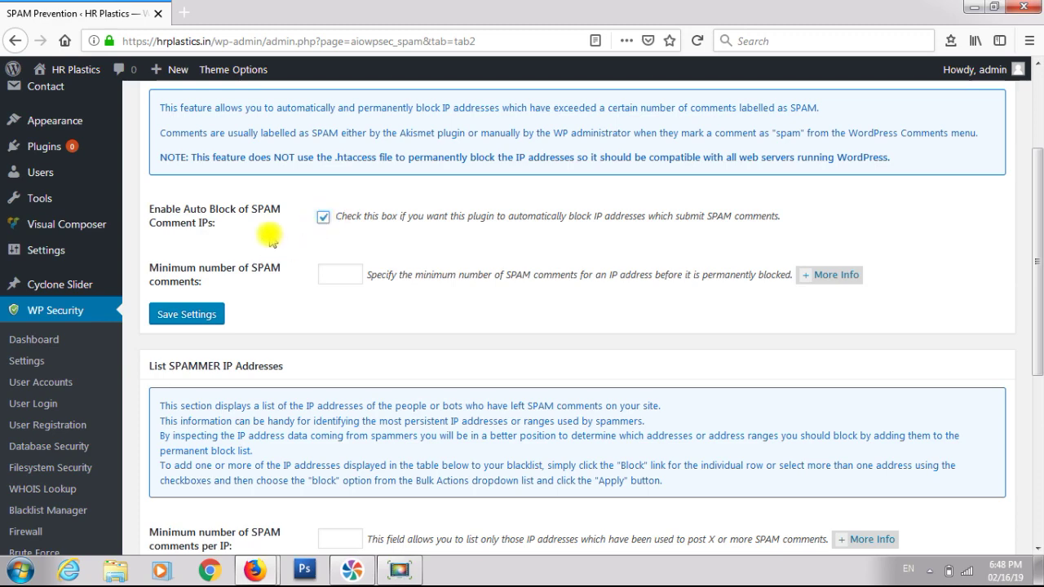
pyautogui.scroll(-2, 271, 238)
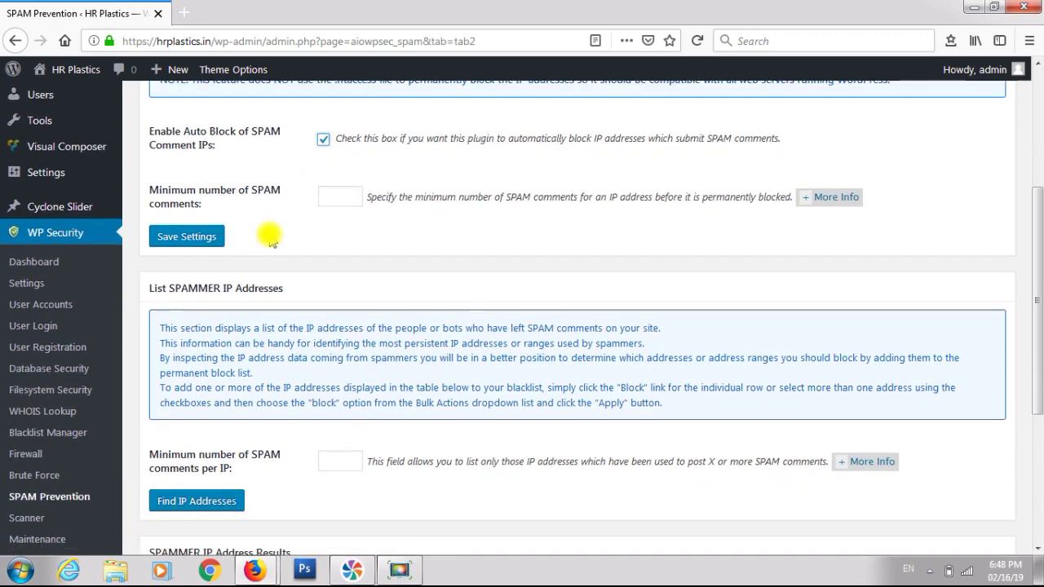
pyautogui.scroll(-6, 269, 232)
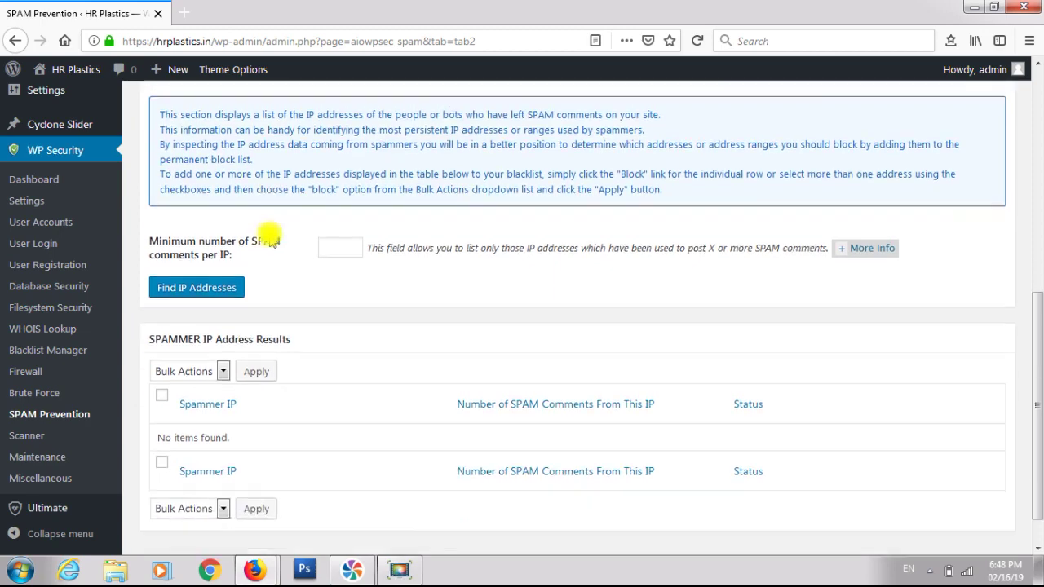
pyautogui.click(226, 269)
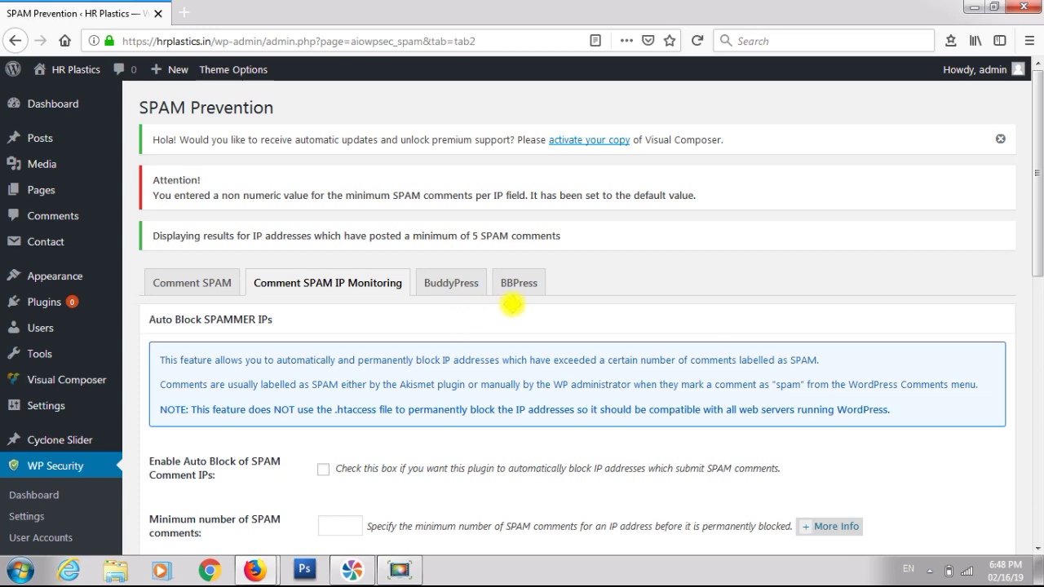
# - Review the empty spammer IP results, leaving auto-blocking off
pyautogui.scroll(-1, 339, 314)
pyautogui.scroll(-3, 336, 317)
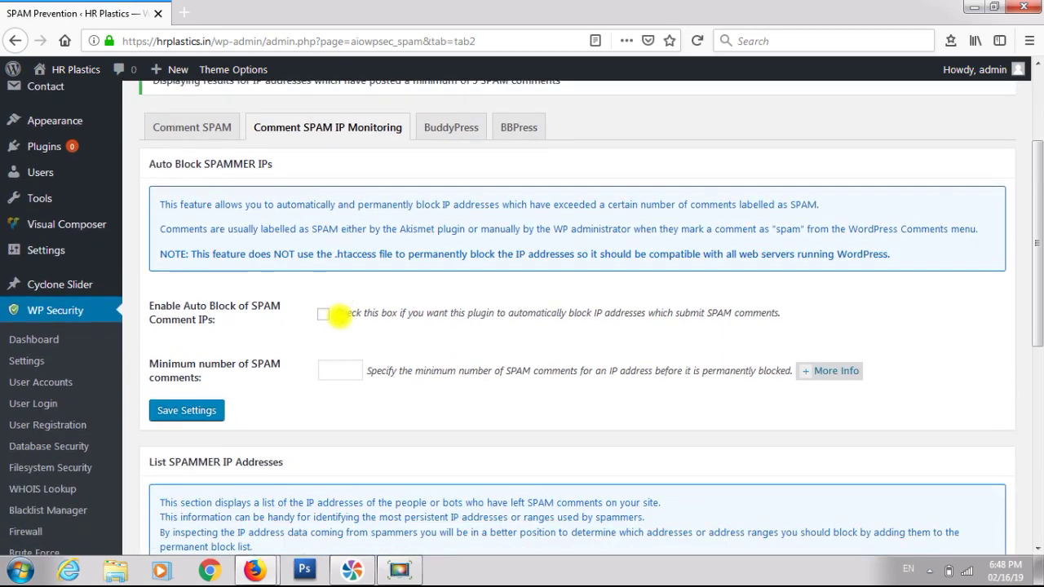
pyautogui.scroll(4, 336, 317)
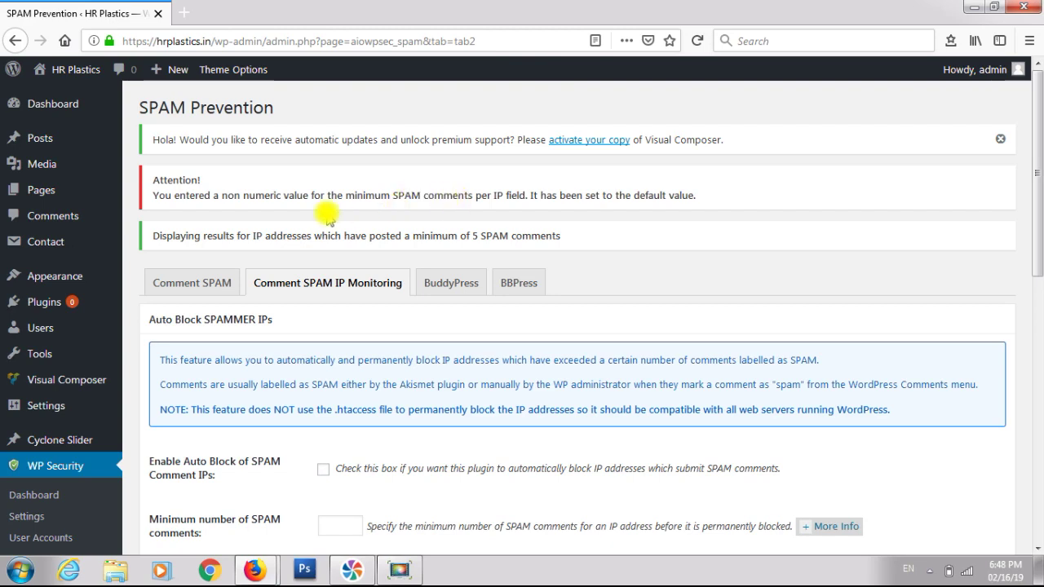
pyautogui.scroll(-5, 327, 218)
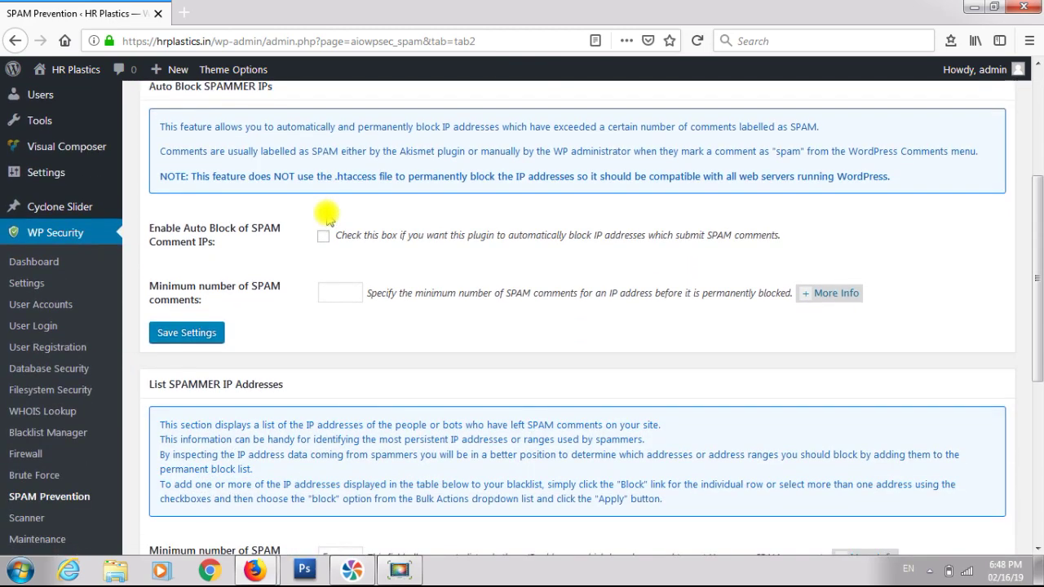
pyautogui.scroll(4, 327, 221)
pyautogui.scroll(2, 326, 215)
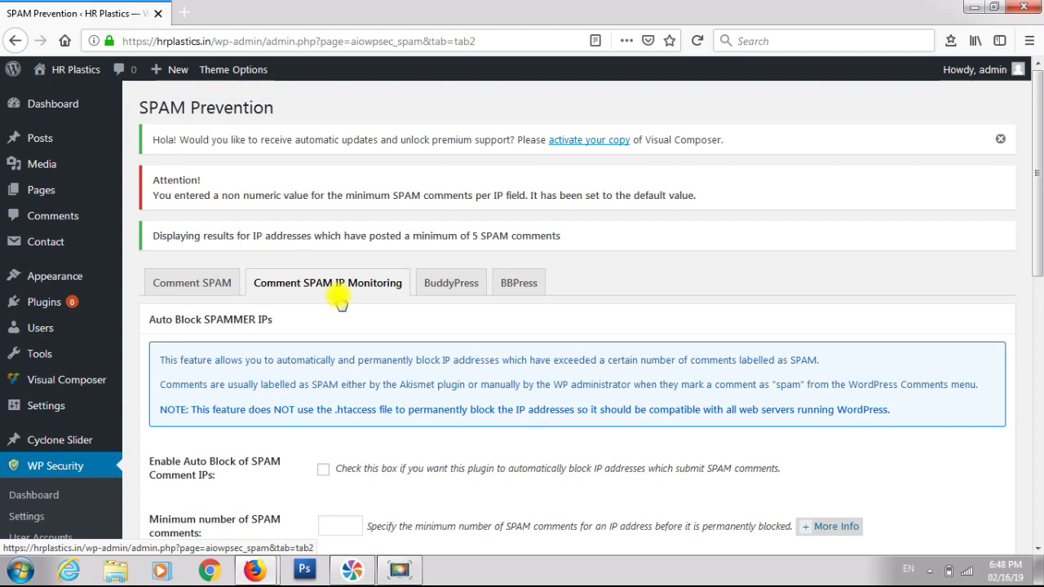
pyautogui.scroll(-3, 337, 281)
pyautogui.scroll(-3, 338, 297)
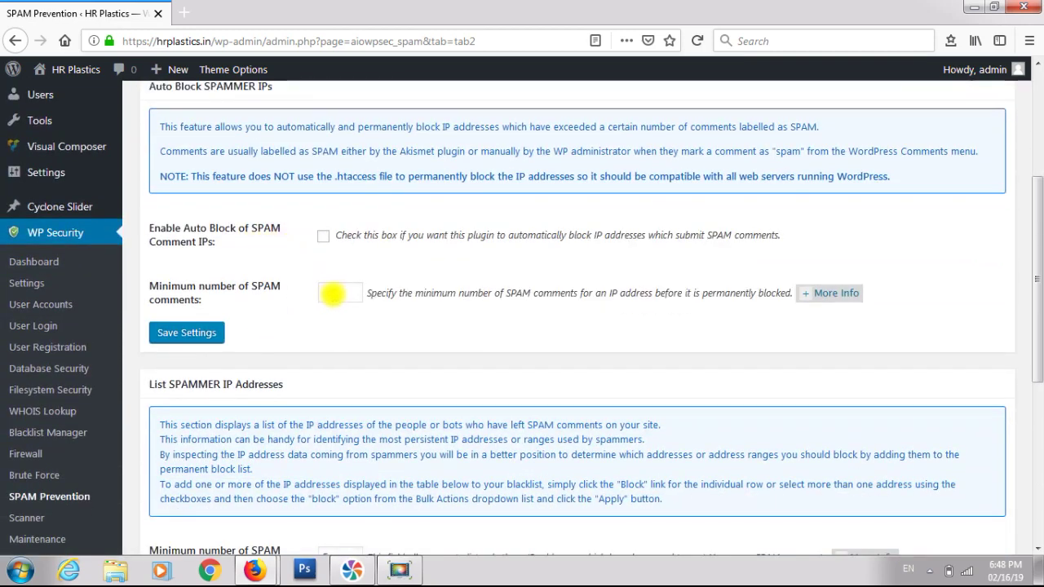
pyautogui.click(332, 295)
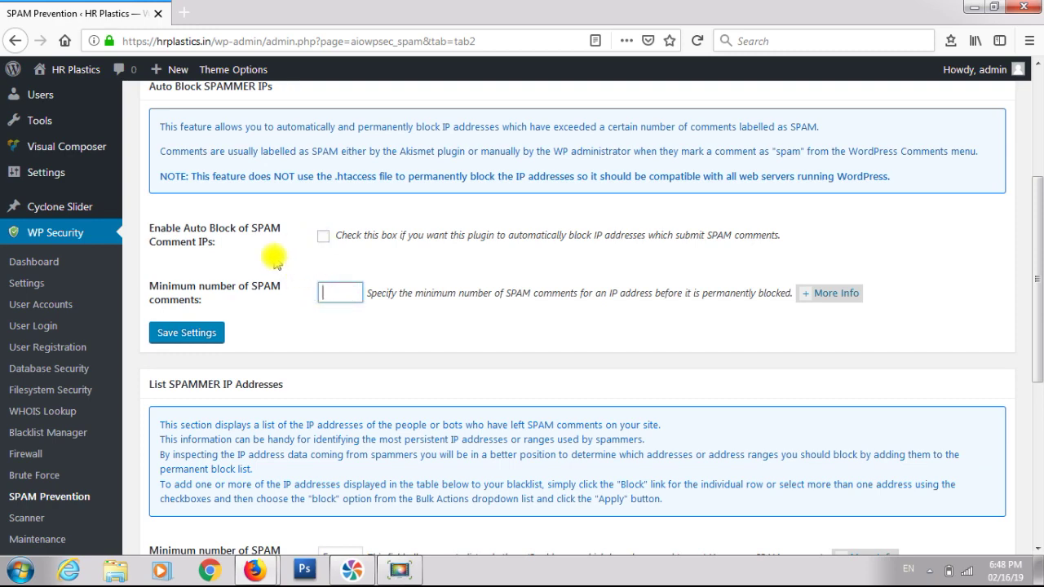
pyautogui.scroll(-5, 275, 259)
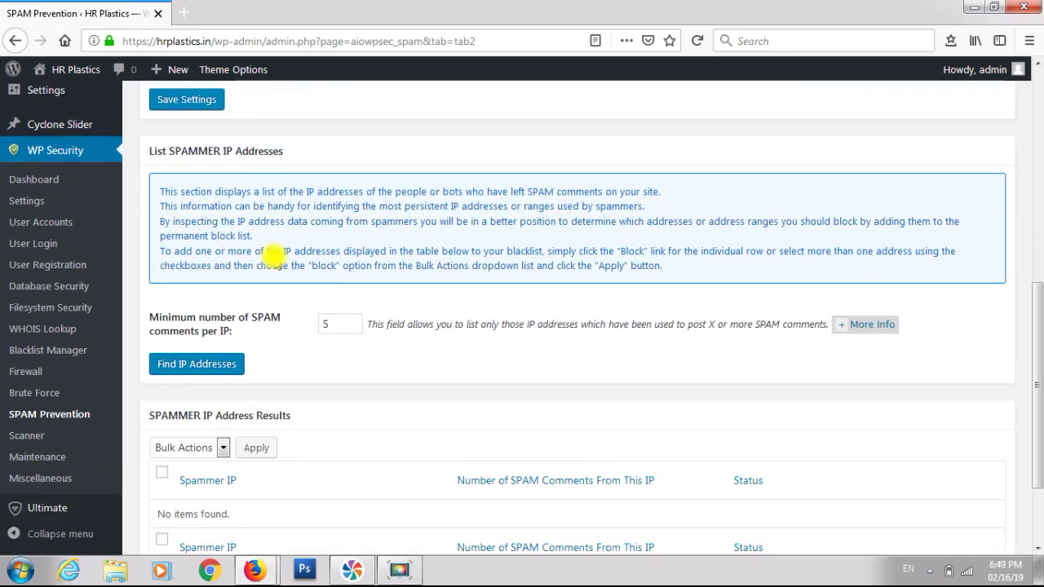
pyautogui.scroll(-3, 274, 260)
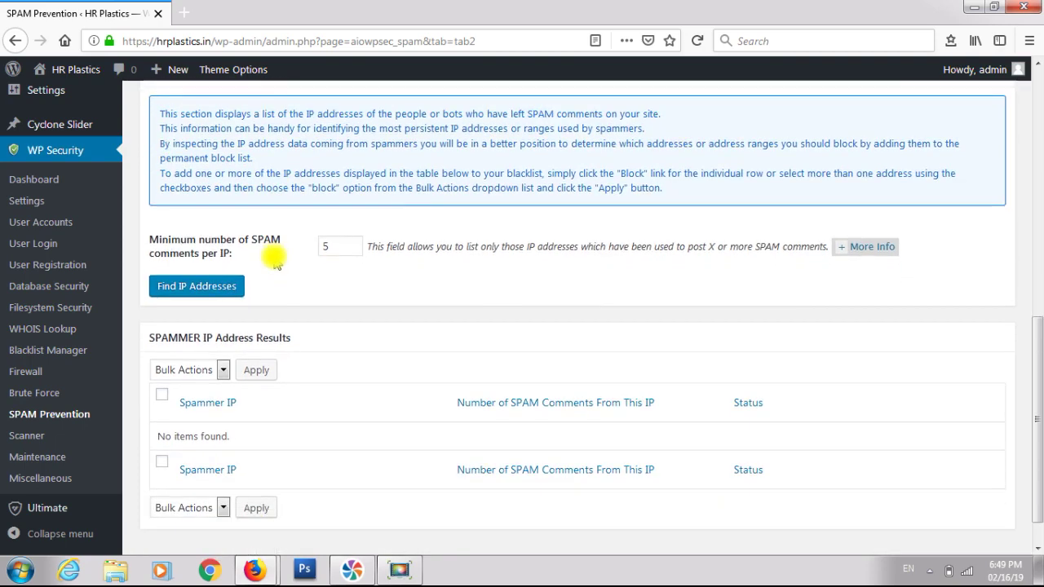
pyautogui.click(54, 442)
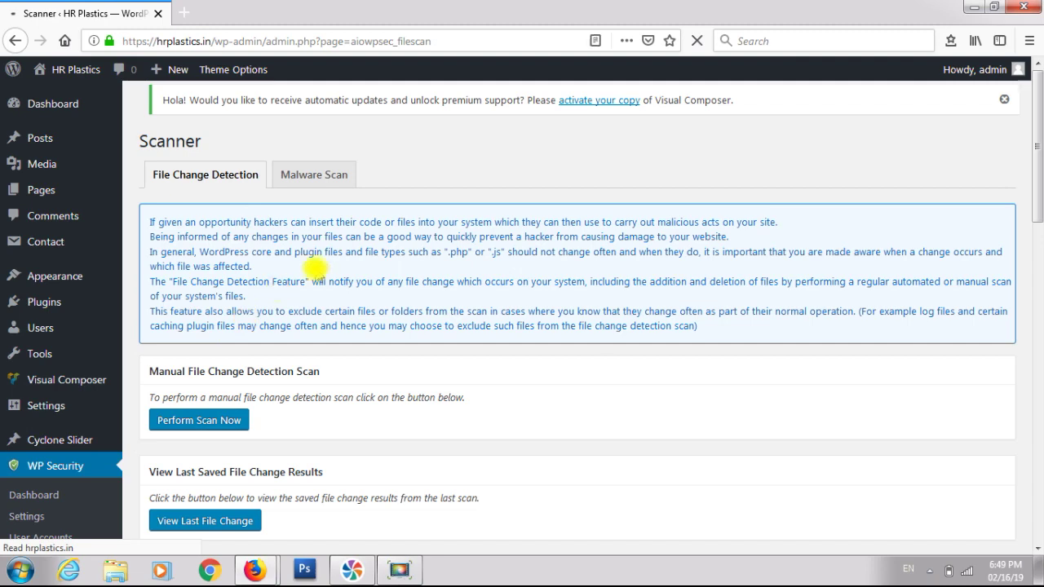
# - Tick Enable Automated File Change Detection Scan in the Scanner settings
pyautogui.scroll(-6, 318, 263)
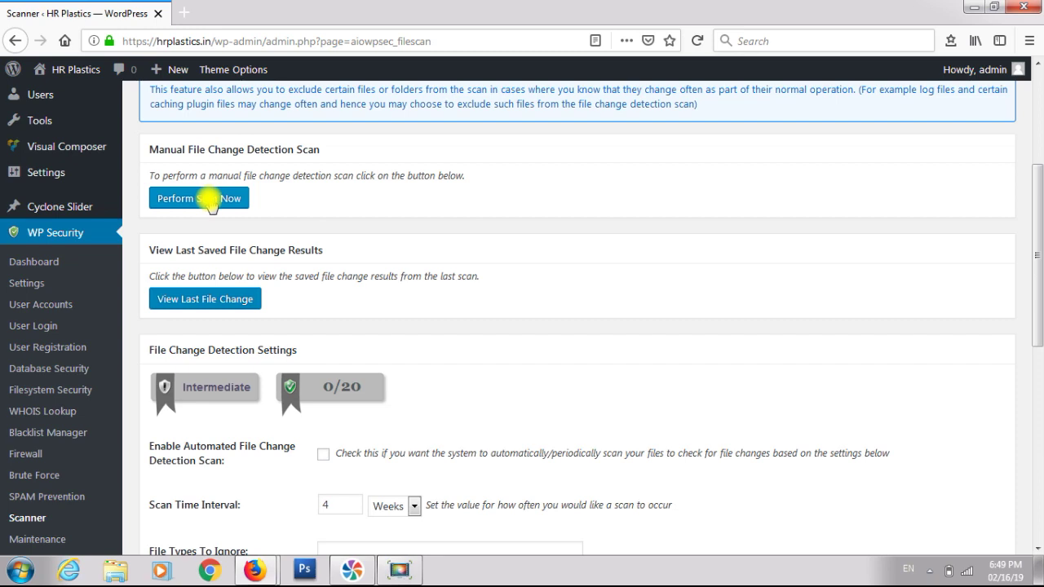
pyautogui.scroll(-6, 310, 234)
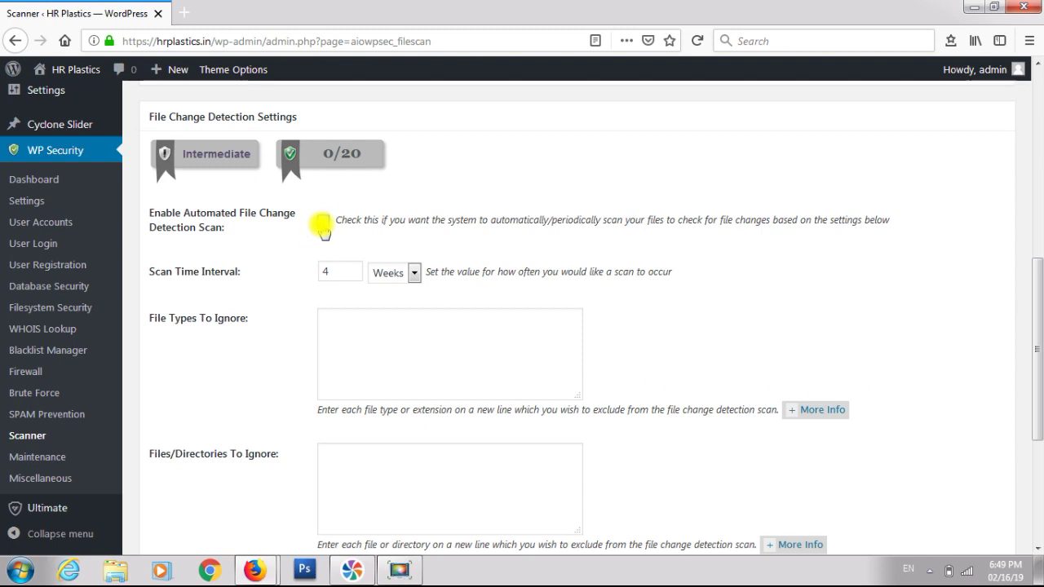
pyautogui.click(323, 221)
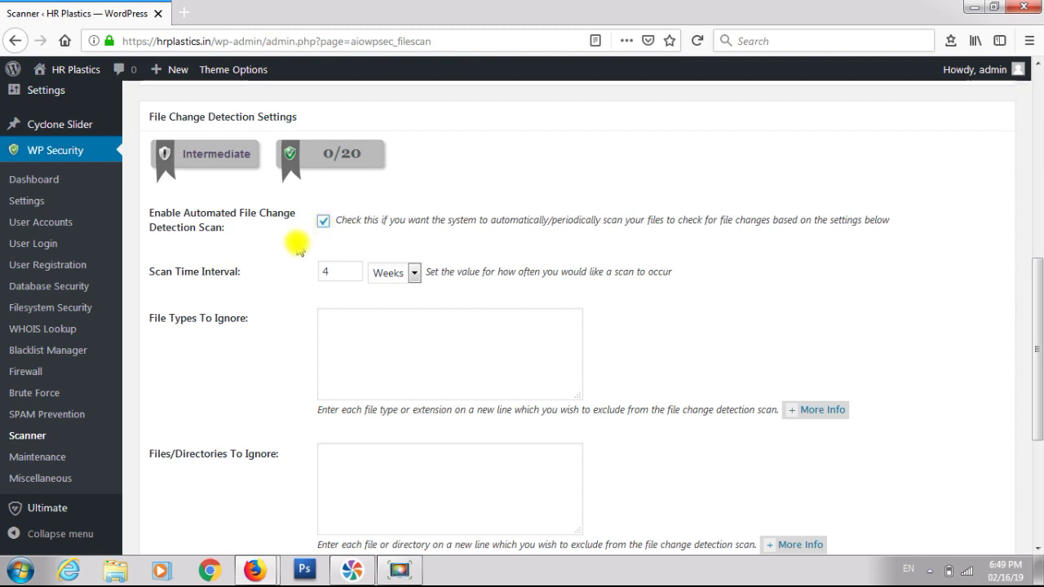
pyautogui.scroll(-2, 298, 248)
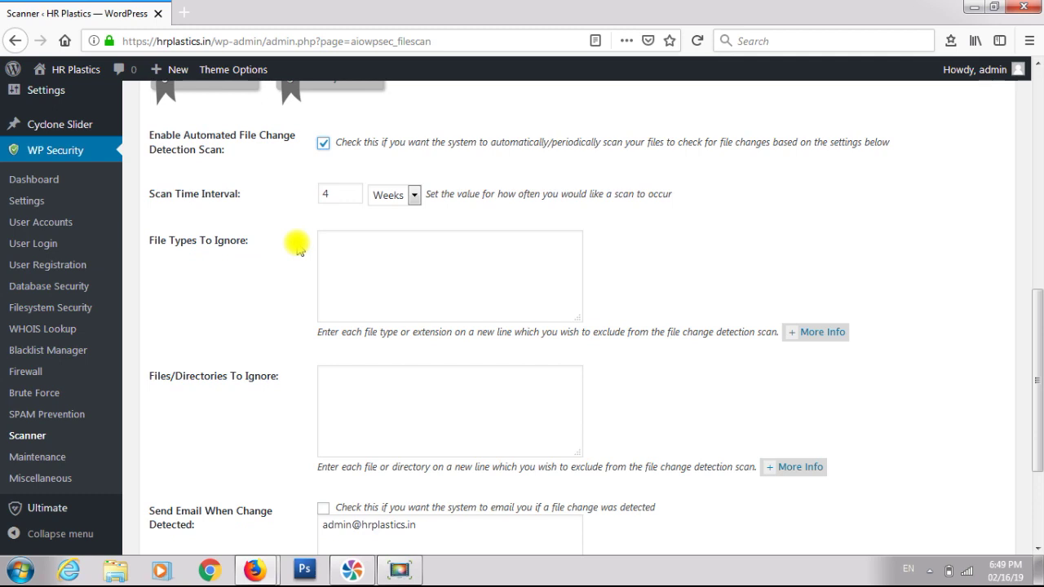
pyautogui.scroll(-4, 298, 249)
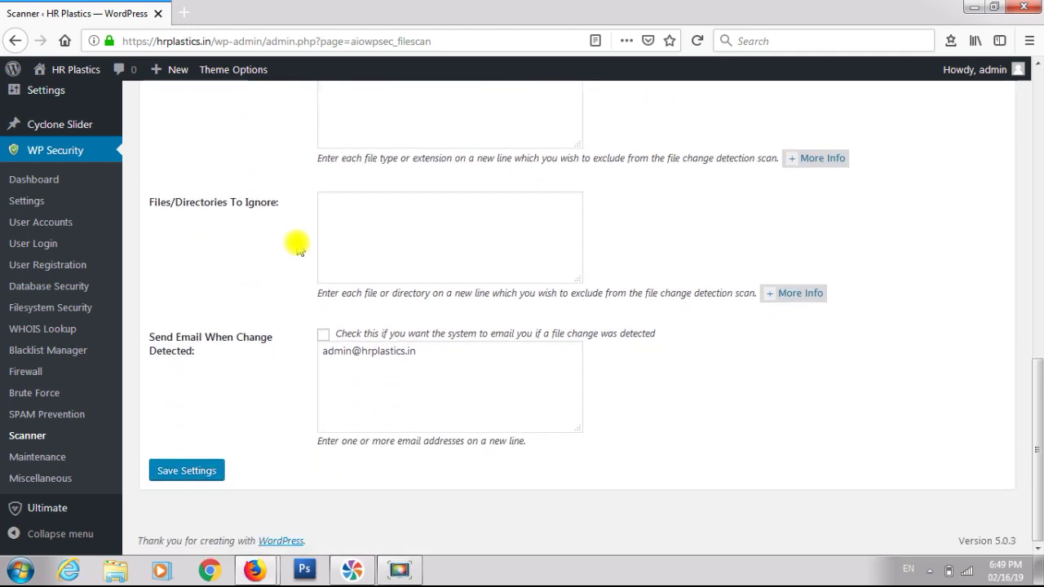
pyautogui.click(323, 335)
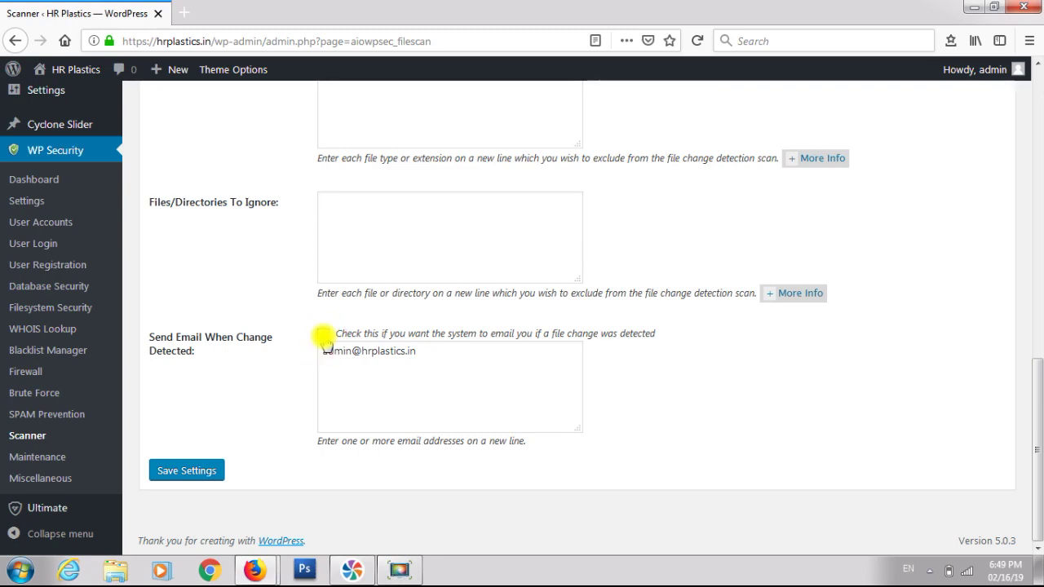
# - Save the file change detection settings, then save them a second time
pyautogui.scroll(6, 326, 340)
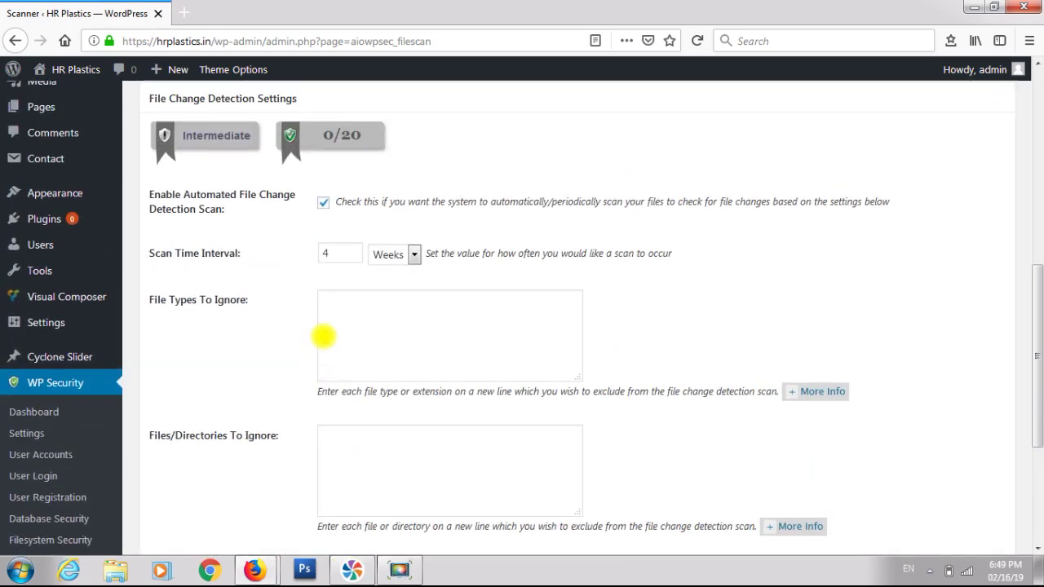
pyautogui.scroll(-5, 268, 291)
pyautogui.click(207, 469)
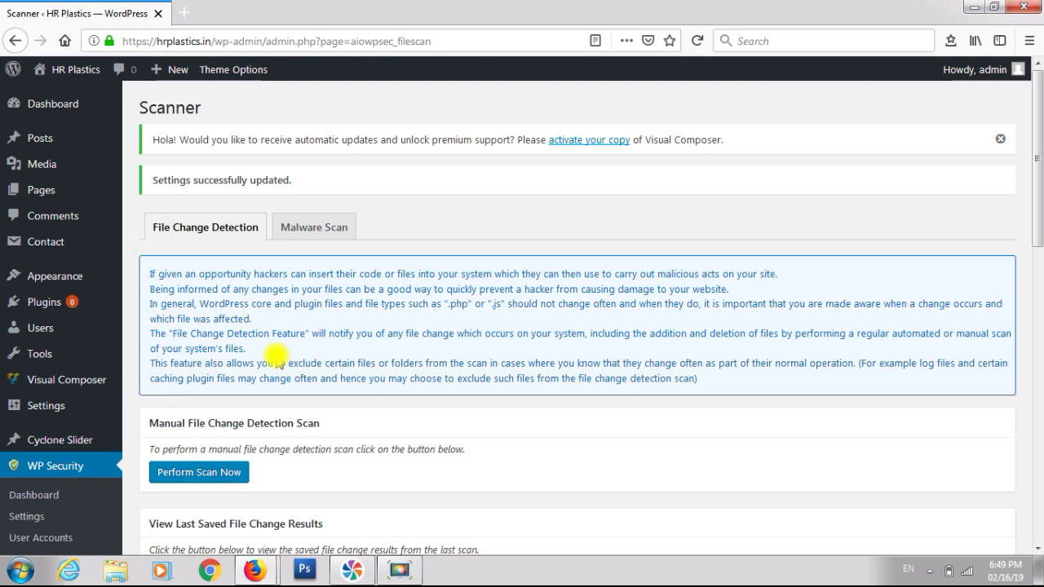
pyautogui.scroll(-3, 274, 353)
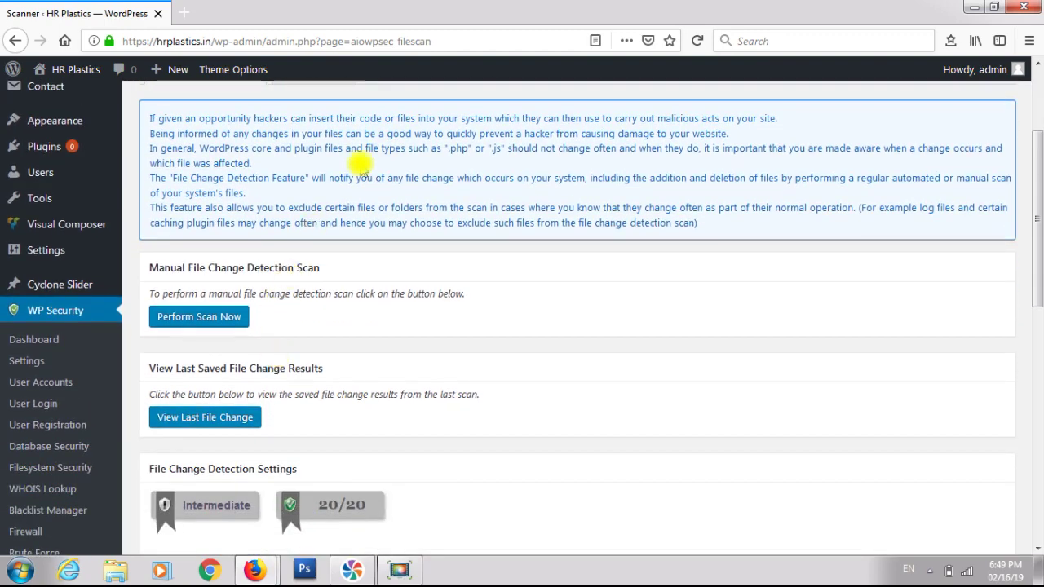
pyautogui.scroll(-10, 359, 165)
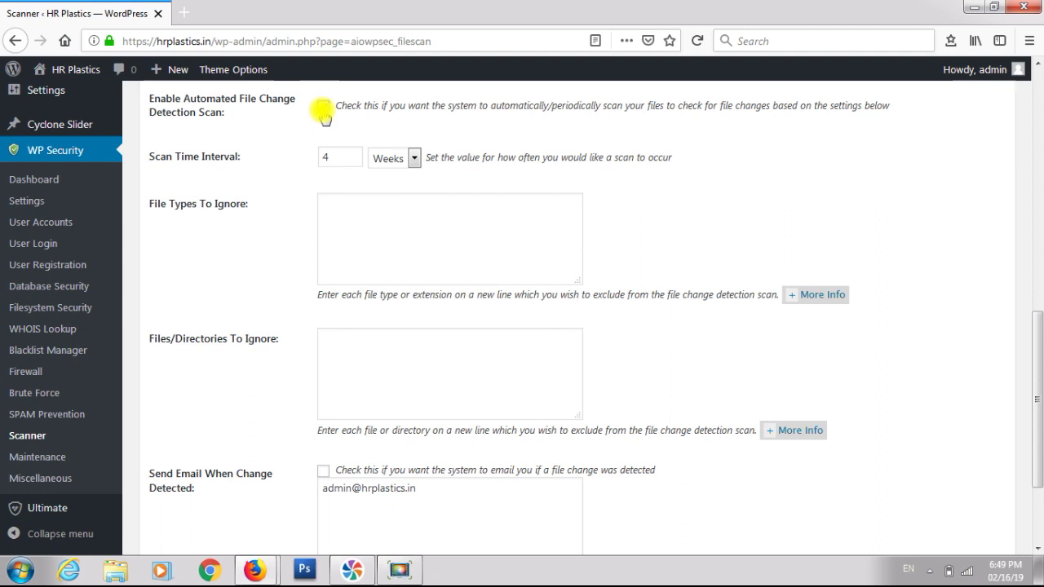
pyautogui.scroll(-3, 288, 193)
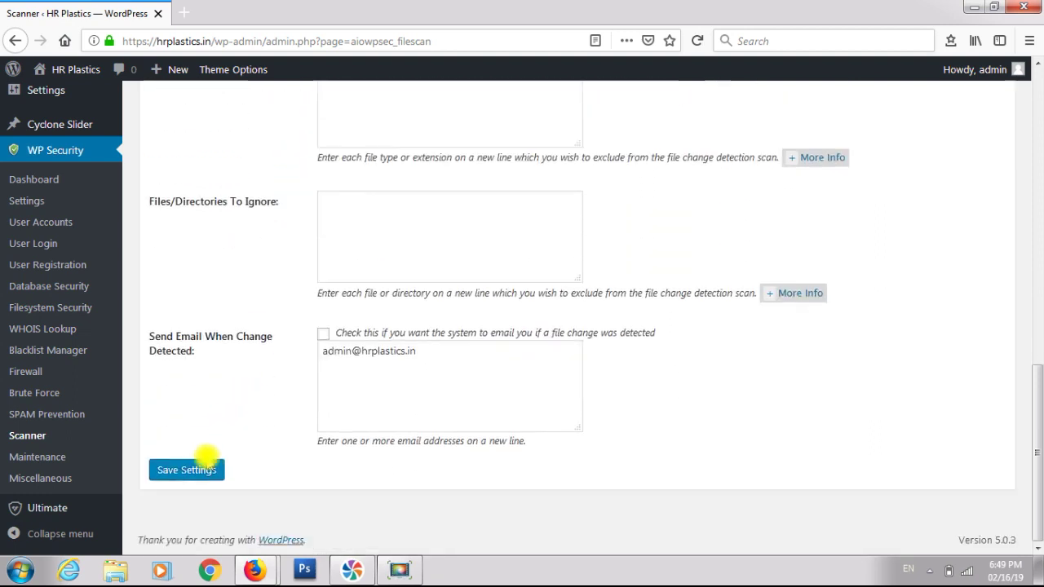
pyautogui.click(209, 468)
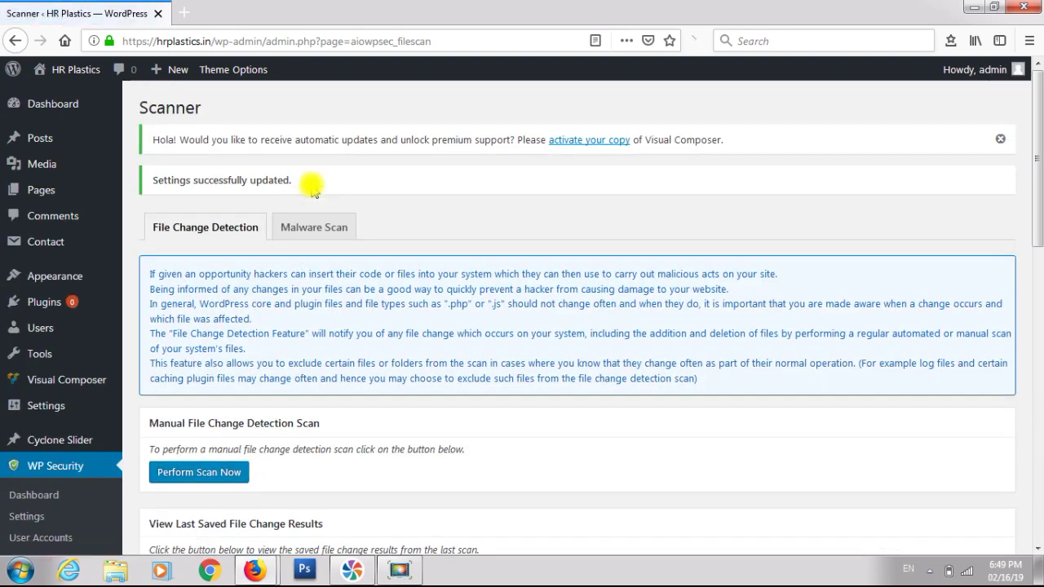
# - Look over the Malware Scan tab's information
pyautogui.click(314, 227)
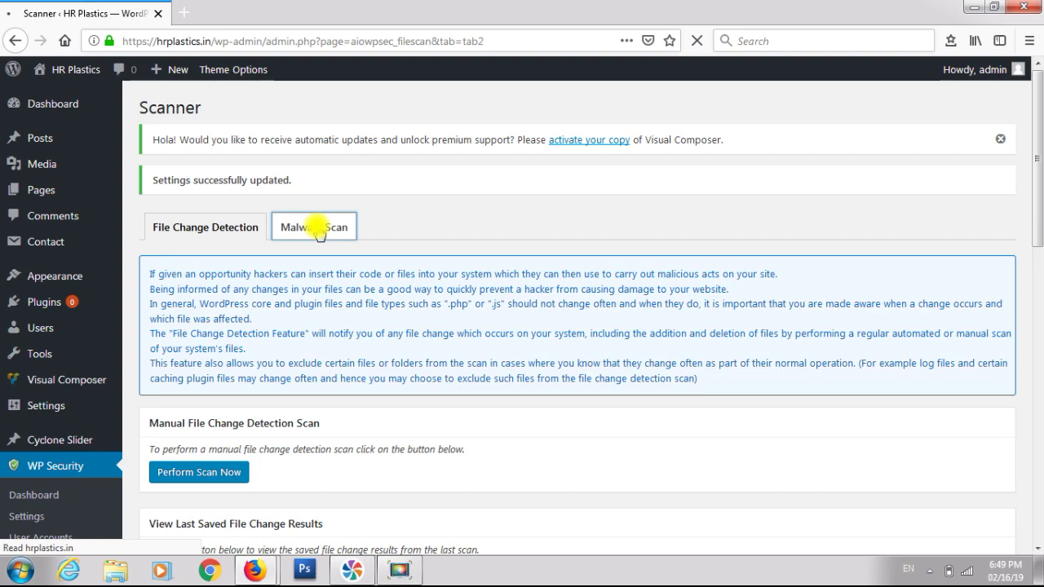
pyautogui.scroll(-2, 318, 232)
pyautogui.scroll(-4, 318, 233)
pyautogui.scroll(5, 315, 217)
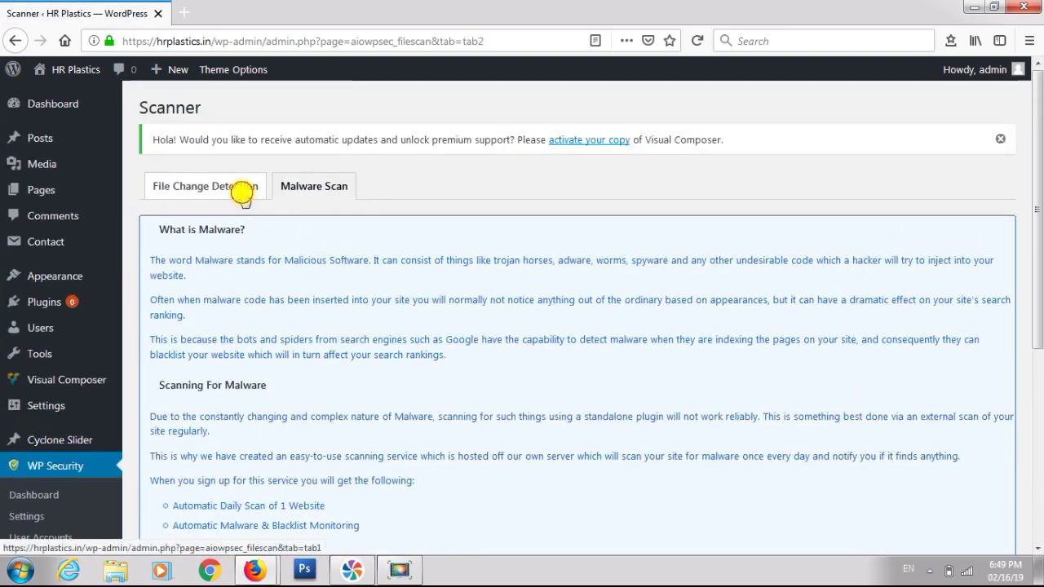
# - Back on File Change Detection, run Perform Scan Now and review the results
pyautogui.click(242, 188)
pyautogui.scroll(-5, 242, 193)
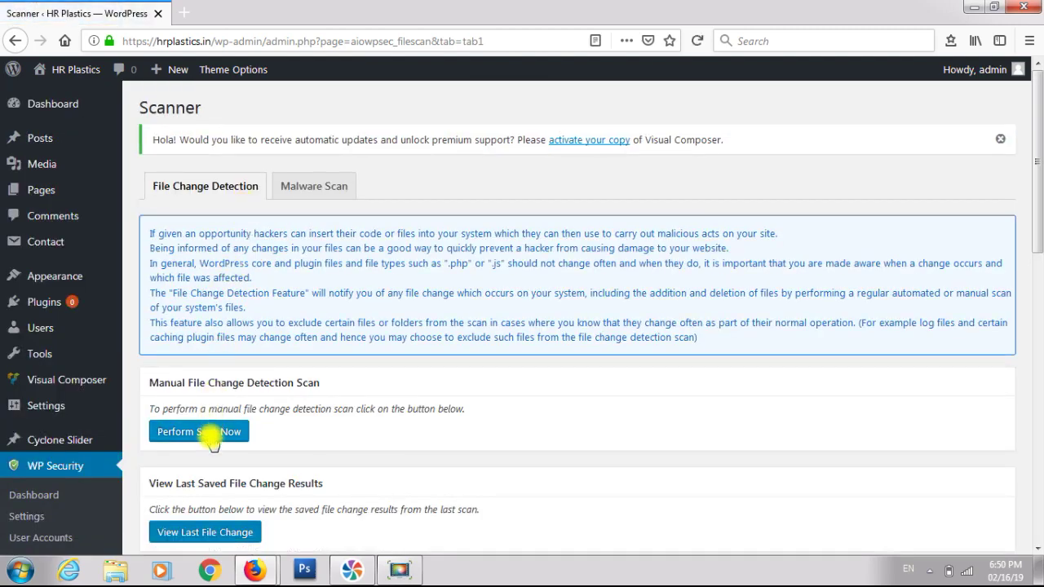
pyautogui.click(210, 435)
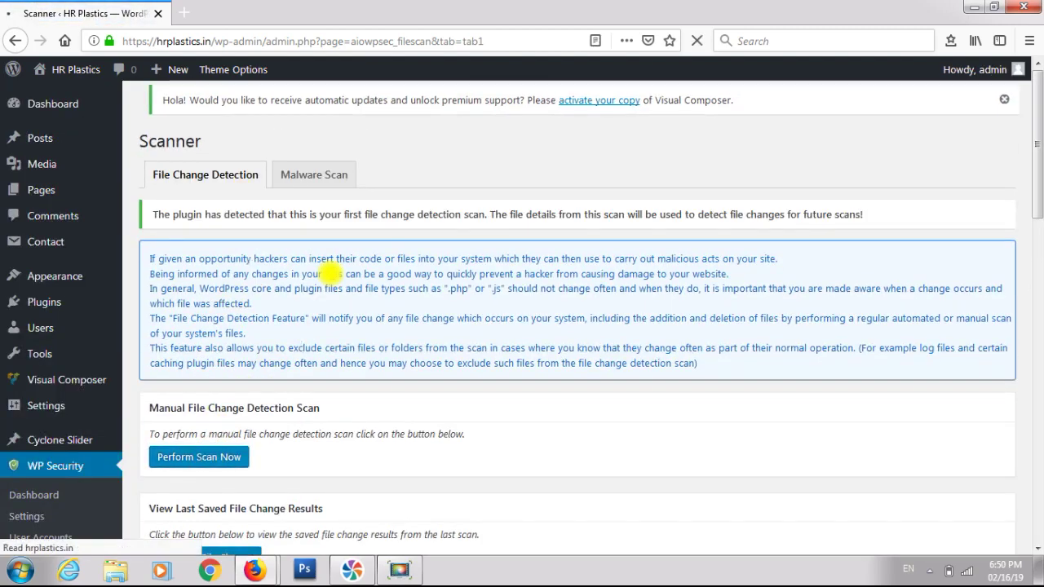
pyautogui.scroll(-5, 333, 272)
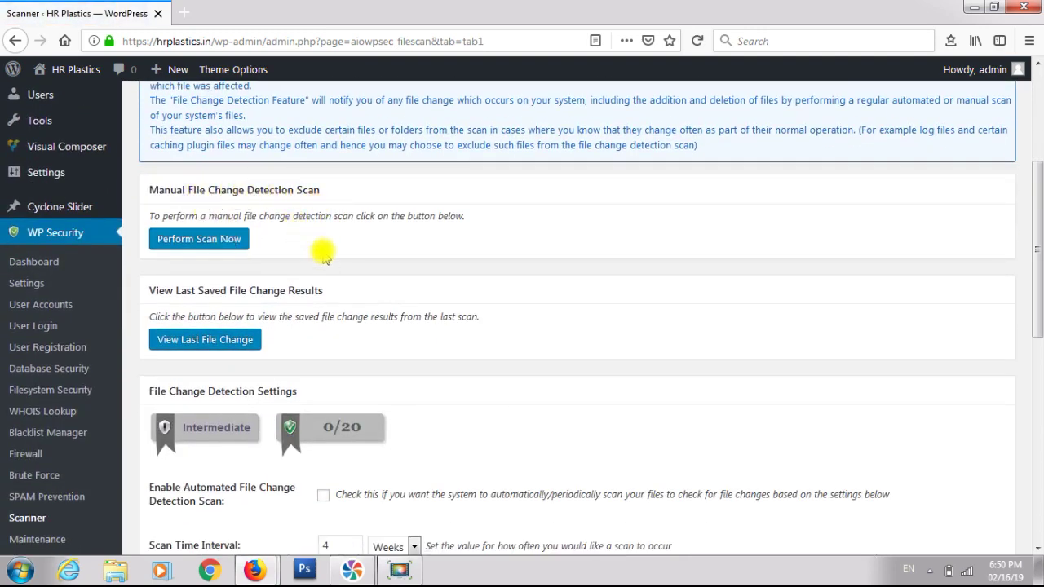
pyautogui.scroll(-5, 324, 255)
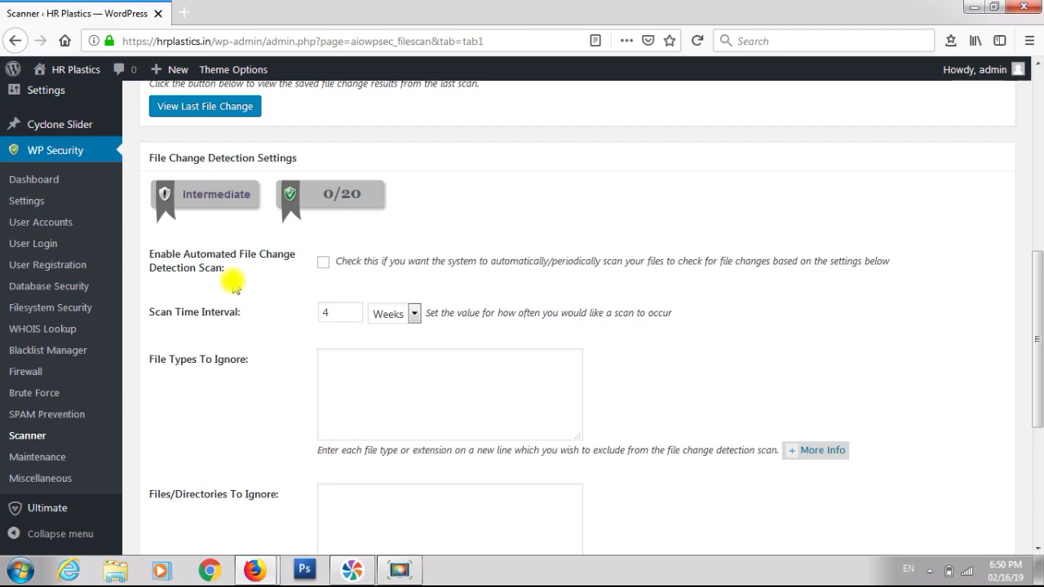
pyautogui.scroll(-5, 233, 285)
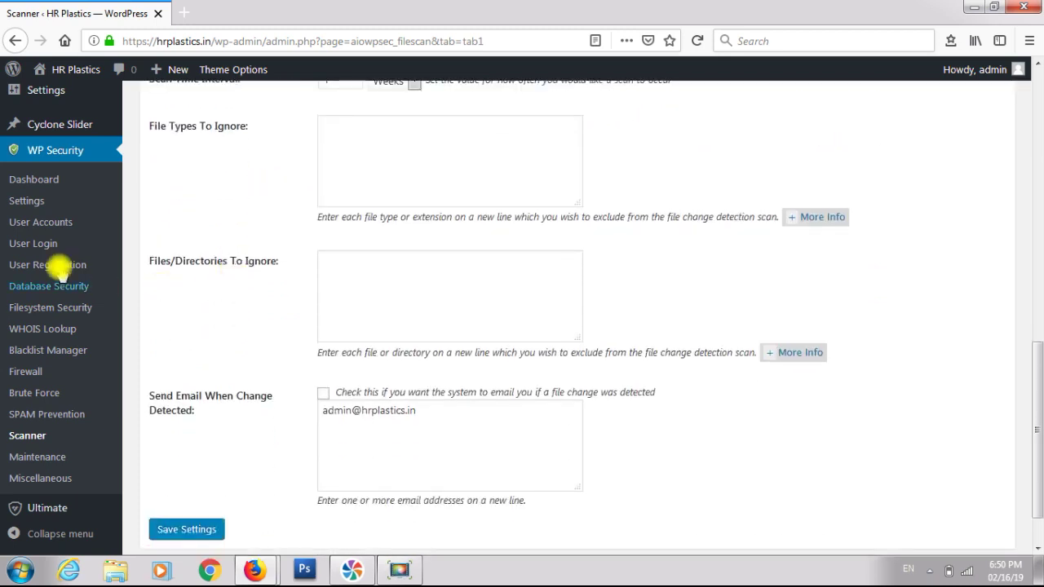
# - Go through Maintenance to the Miscellaneous page and show its Users Enumeration tab
pyautogui.click(51, 456)
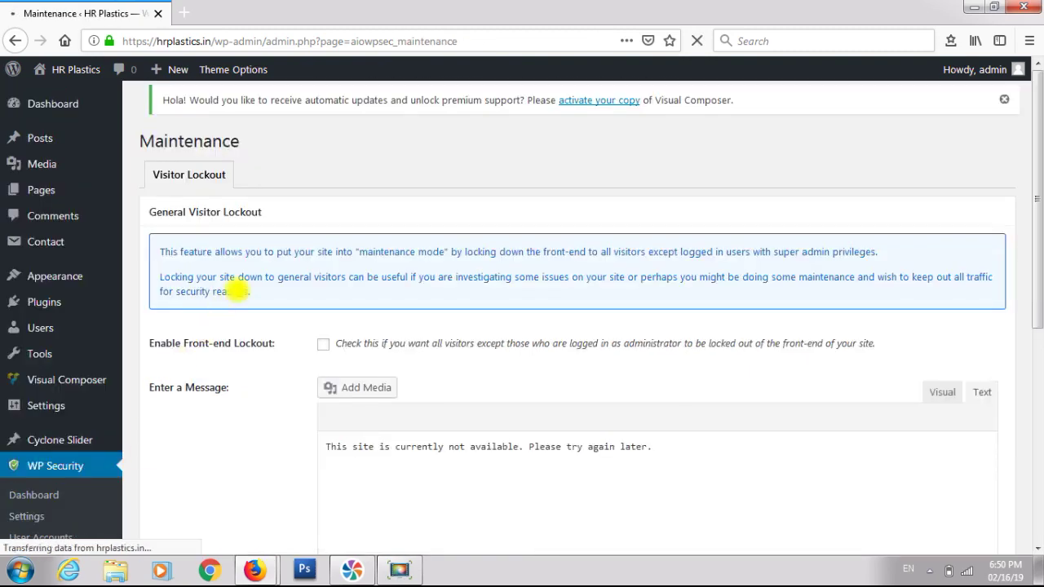
pyautogui.scroll(-2, 237, 290)
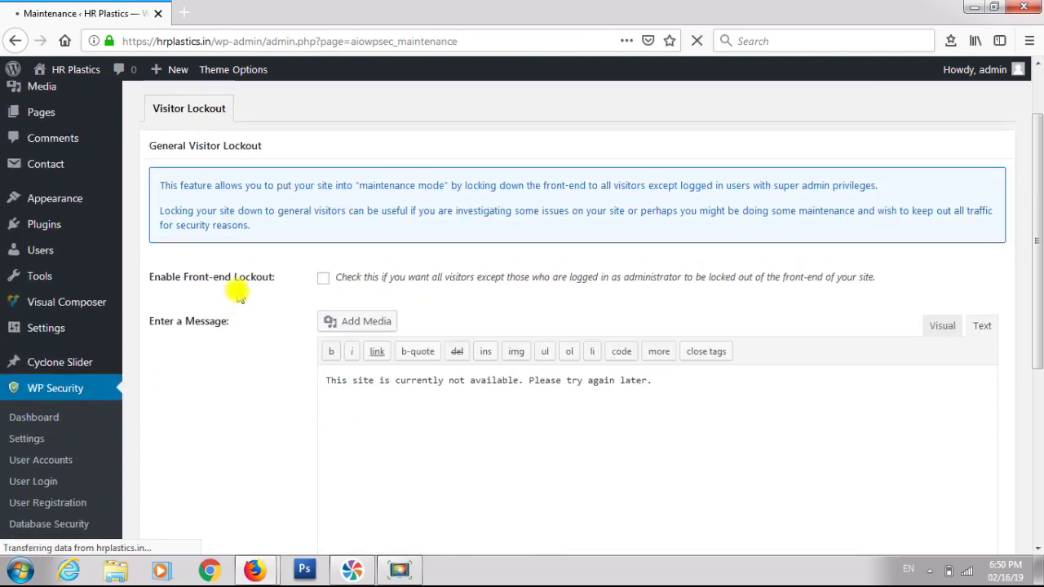
pyautogui.scroll(-6, 238, 297)
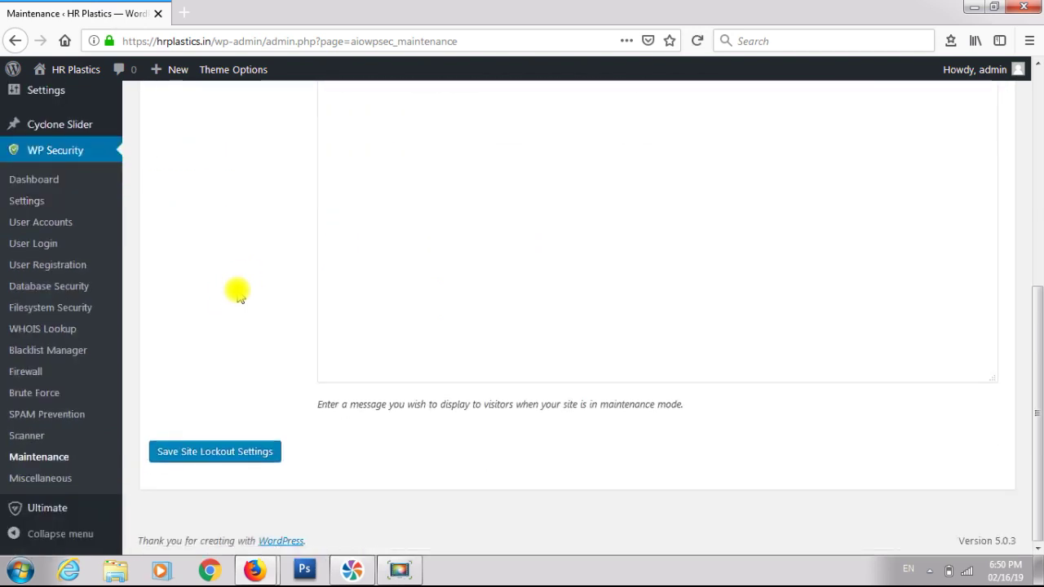
pyautogui.click(59, 479)
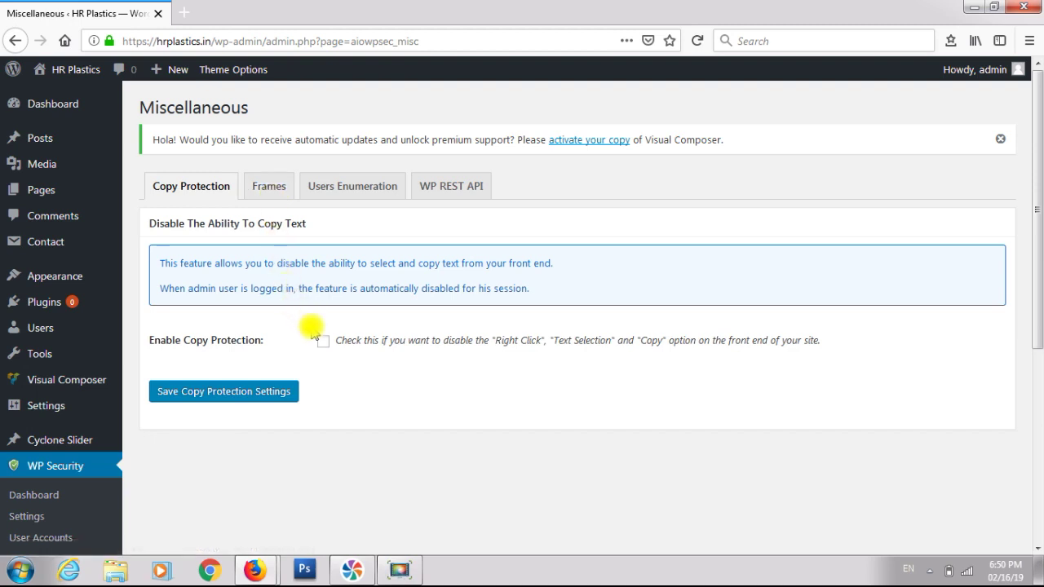
pyautogui.click(360, 194)
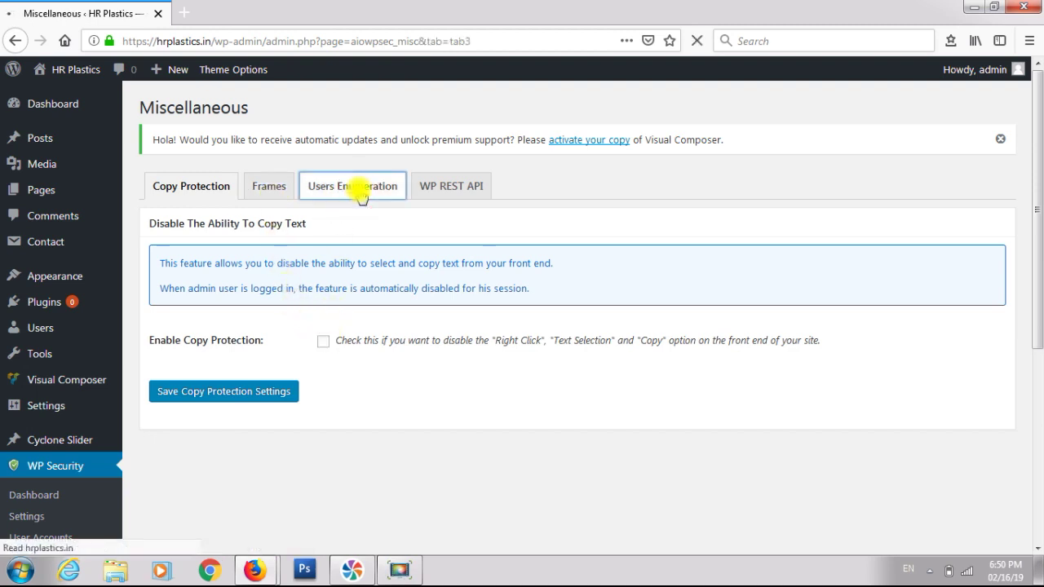
pyautogui.scroll(-2, 360, 192)
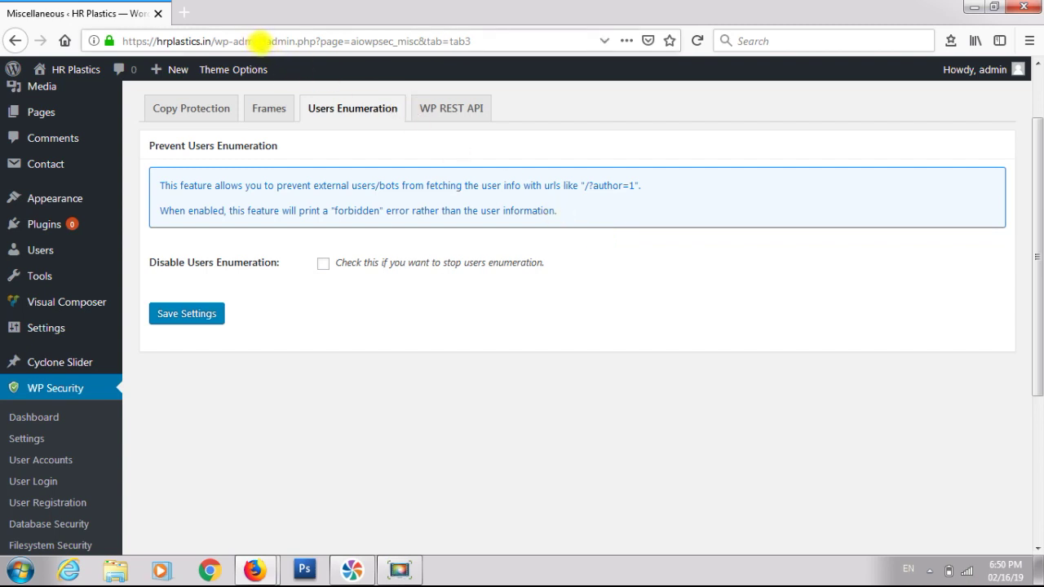
# - Copy the site's address up to wp-admin from the address bar
pyautogui.moveTo(262, 42); pyautogui.dragTo(117, 46)
pyautogui.hotkey('ctrl', 'c')
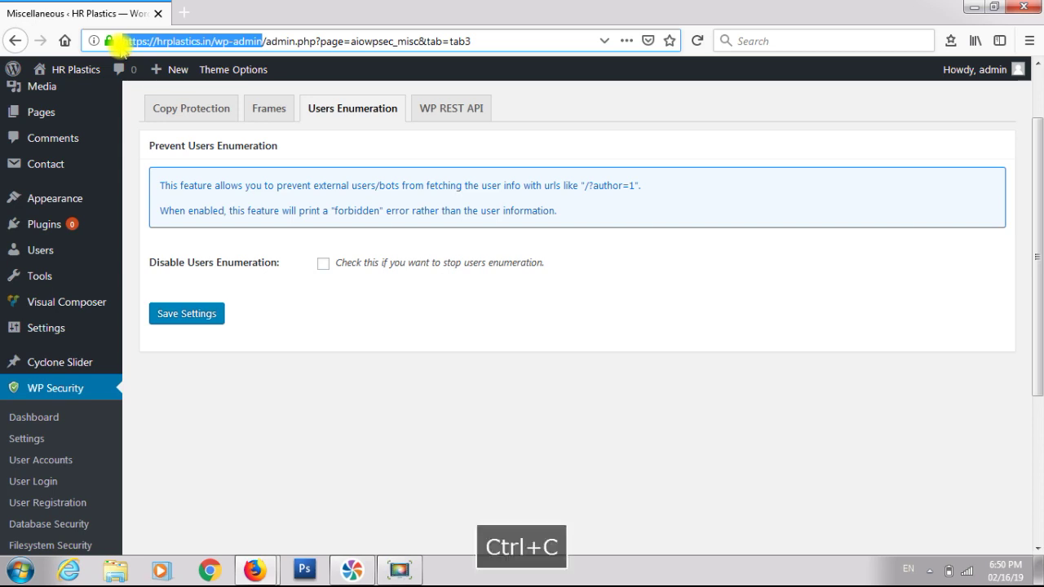
pyautogui.click(132, 44)
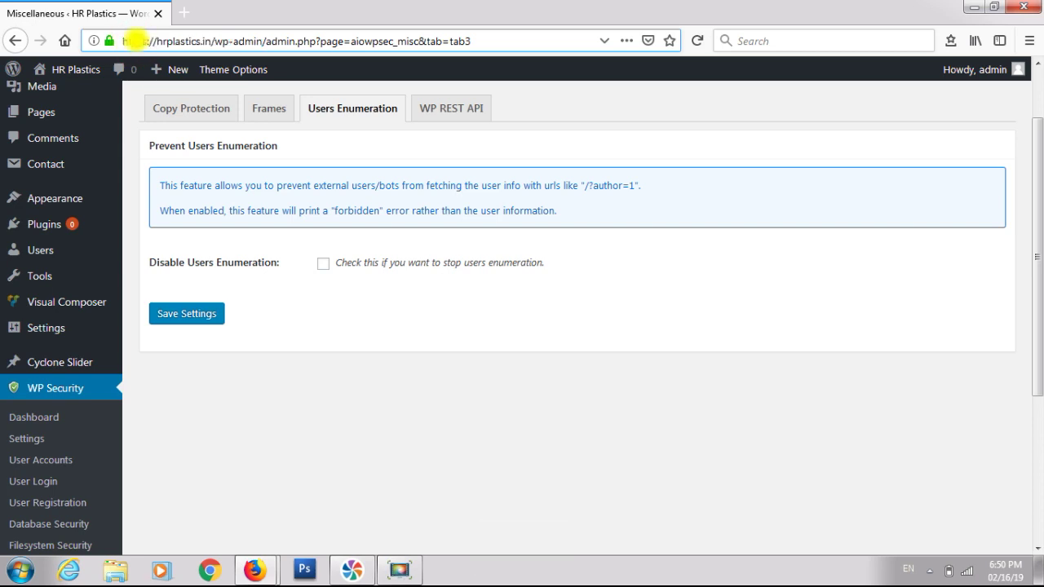
pyautogui.click(1029, 41)
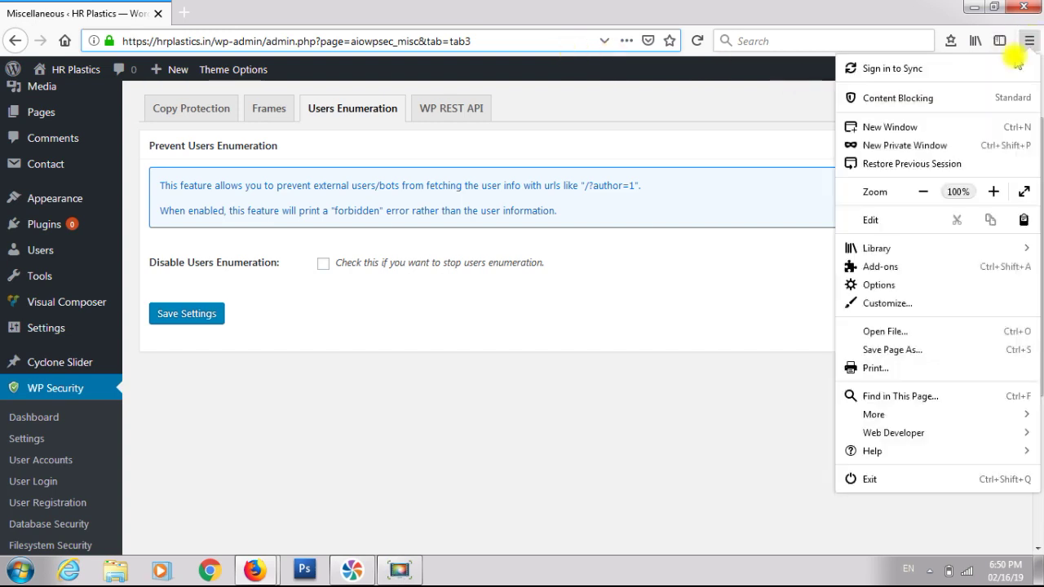
pyautogui.click(887, 147)
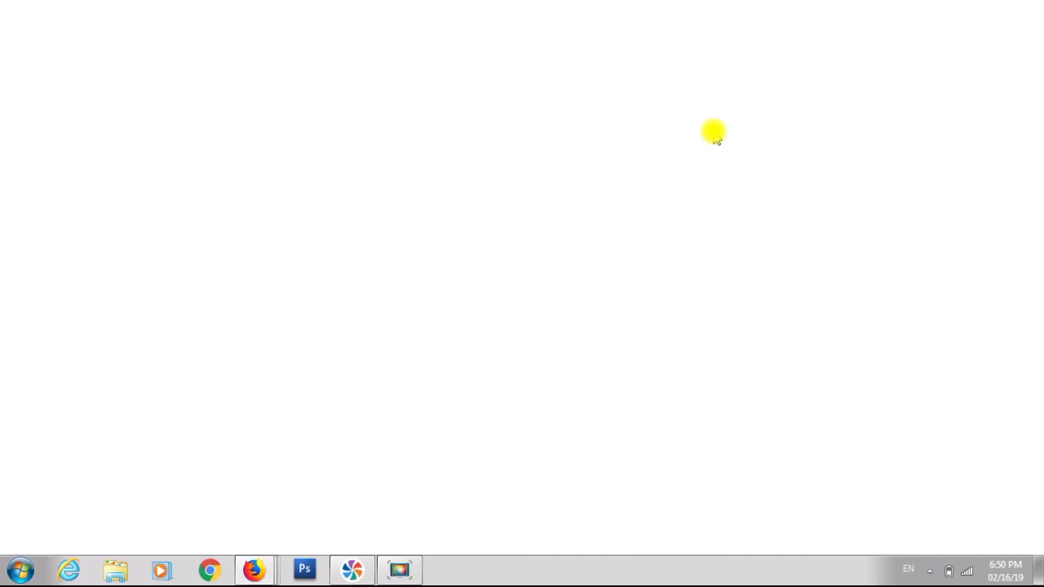
pyautogui.hotkey('ctrl', 'v')
pyautogui.press('Return')
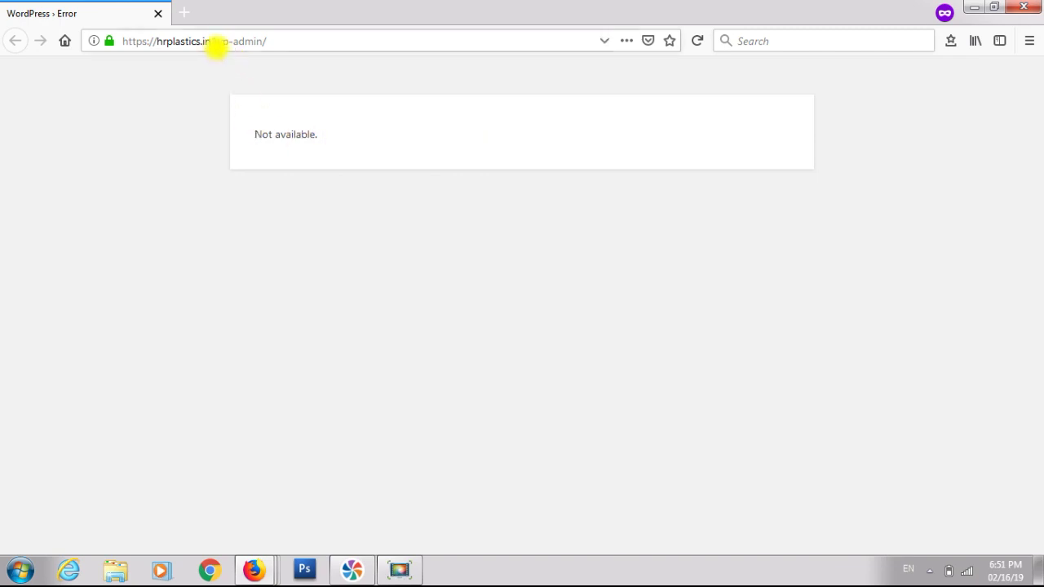
# - Try the hrplastics.in/testadmin address in the private window
pyautogui.moveTo(215, 44); pyautogui.dragTo(346, 50)
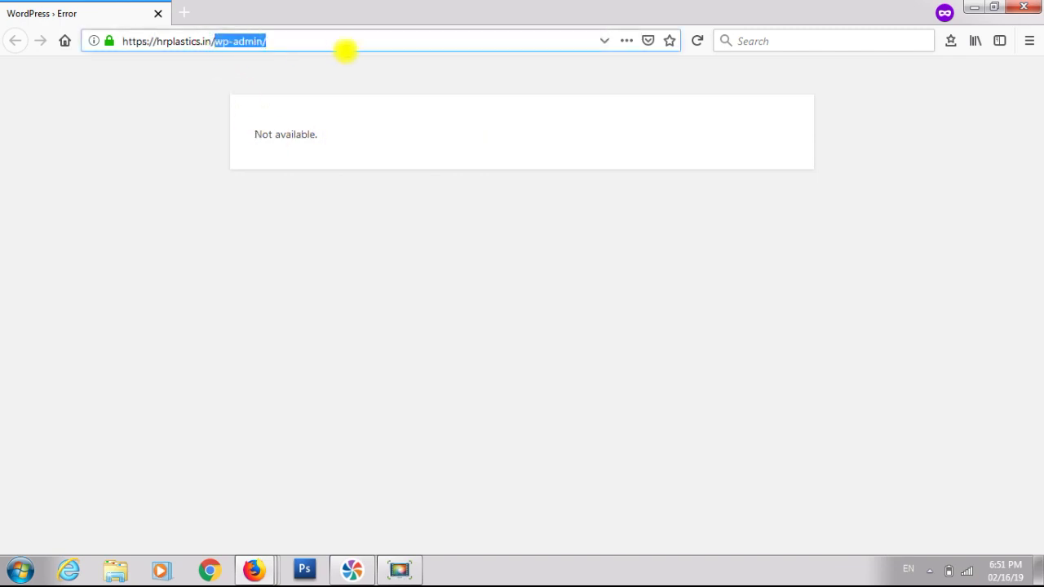
pyautogui.write('test')
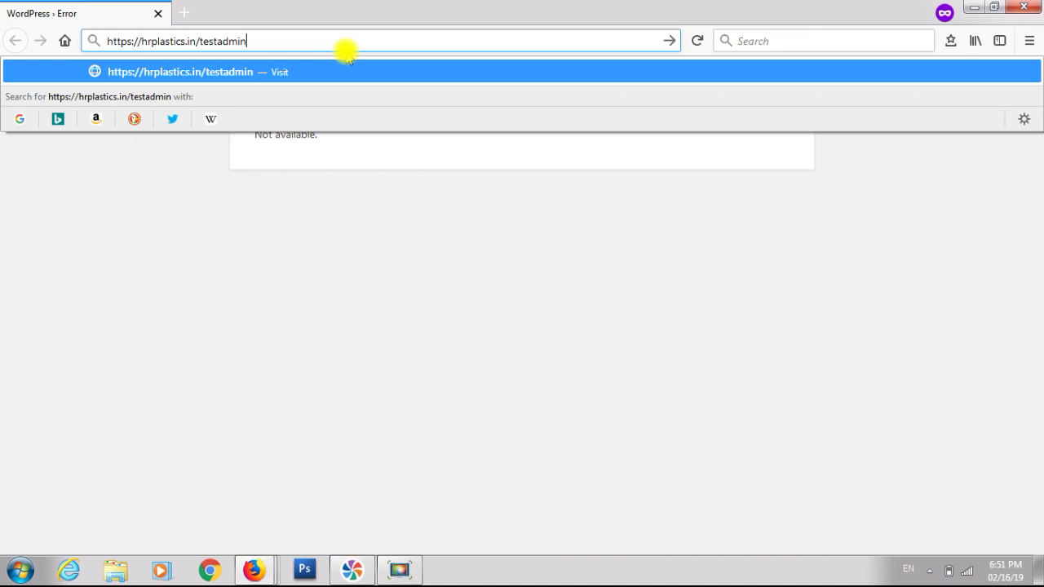
pyautogui.press('Return')
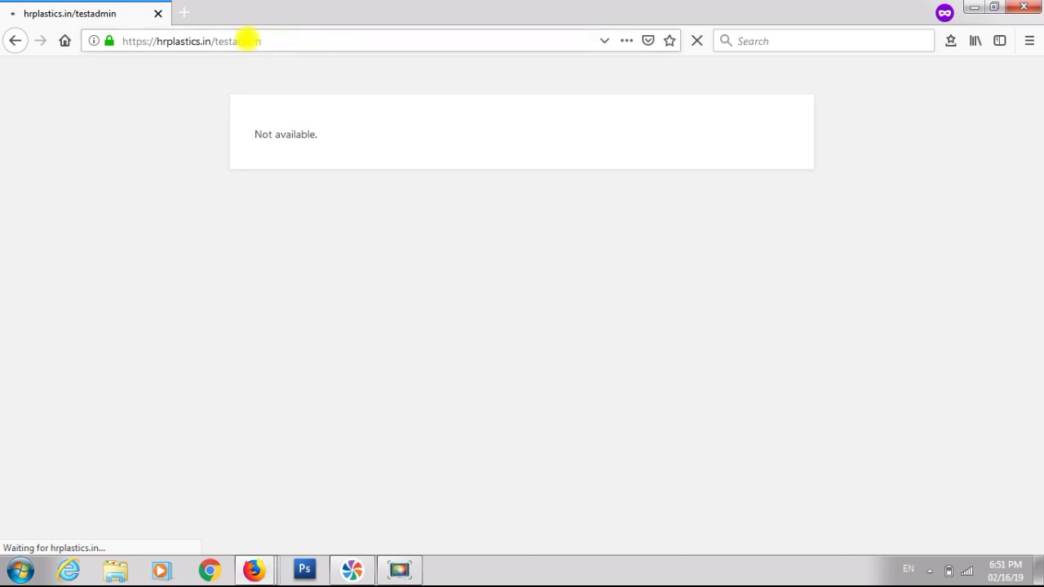
# - Load hrplastics.in/testlogin and click into the login form's captcha answer field
pyautogui.click(249, 41)
pyautogui.doubleClick(249, 41)
pyautogui.write('tes')
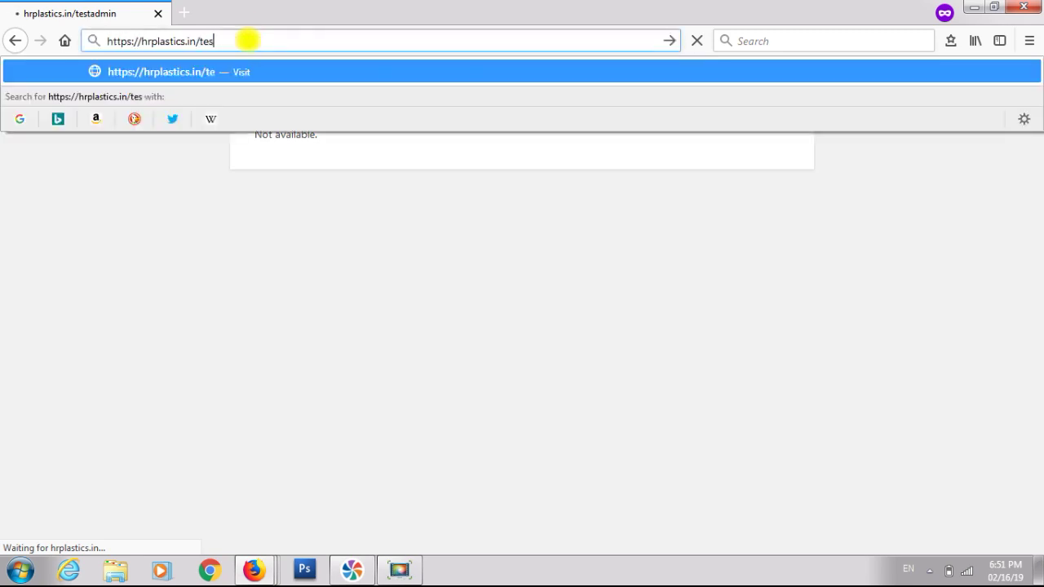
pyautogui.write('t ')
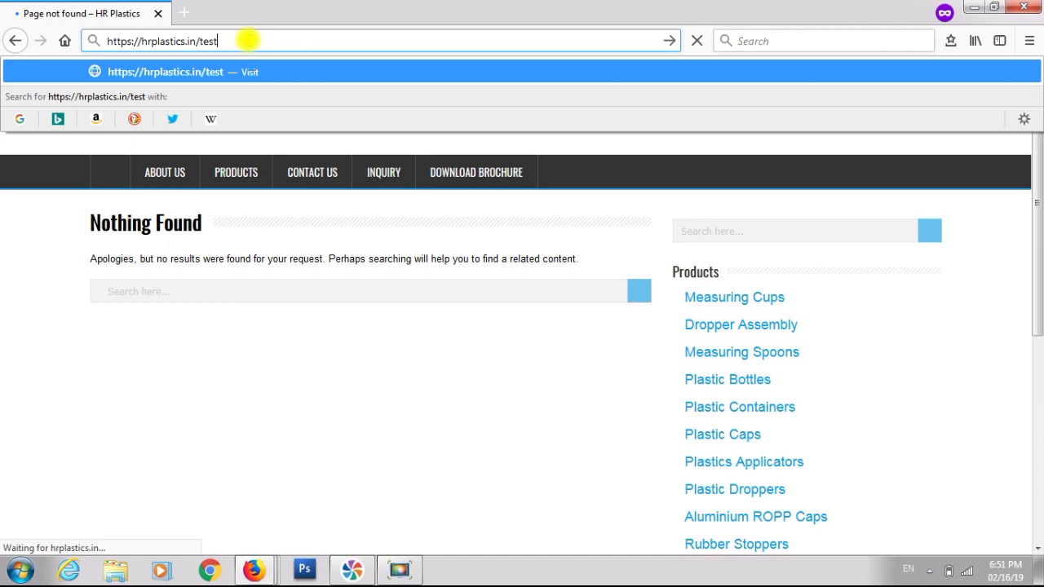
pyautogui.write('ogin')
pyautogui.press('Return')
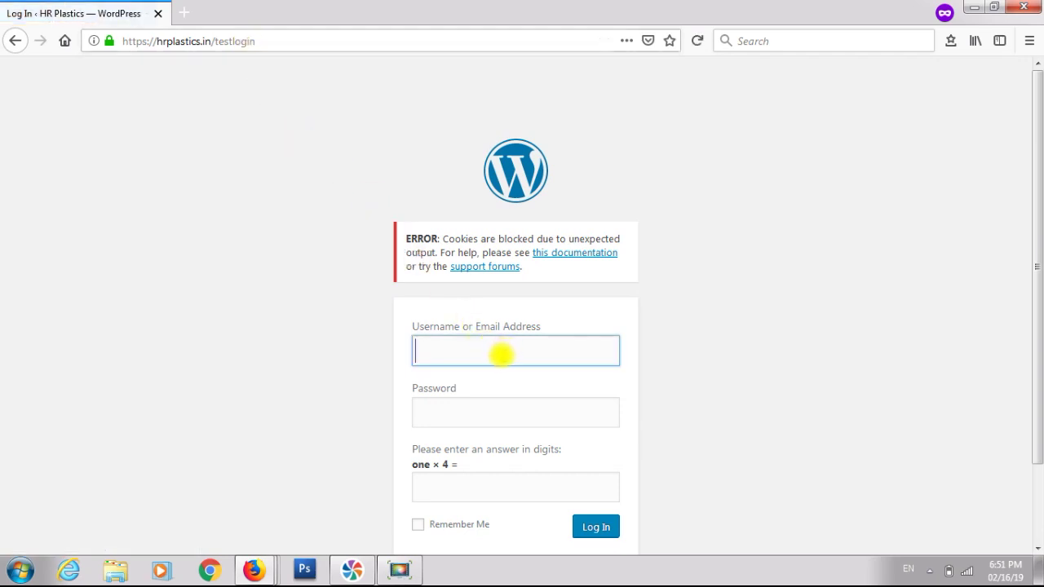
pyautogui.click(454, 490)
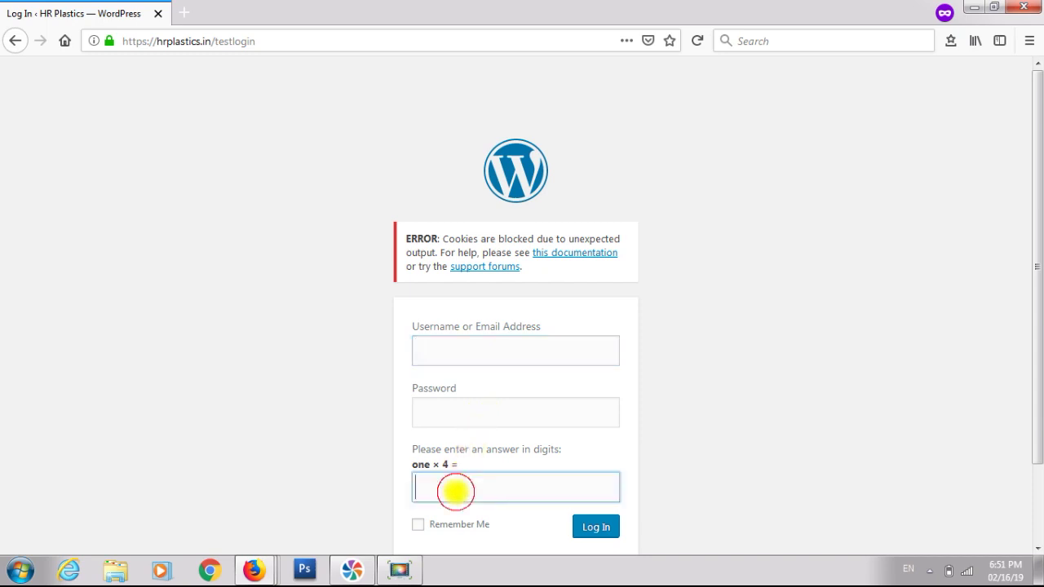
pyautogui.scroll(-2, 456, 489)
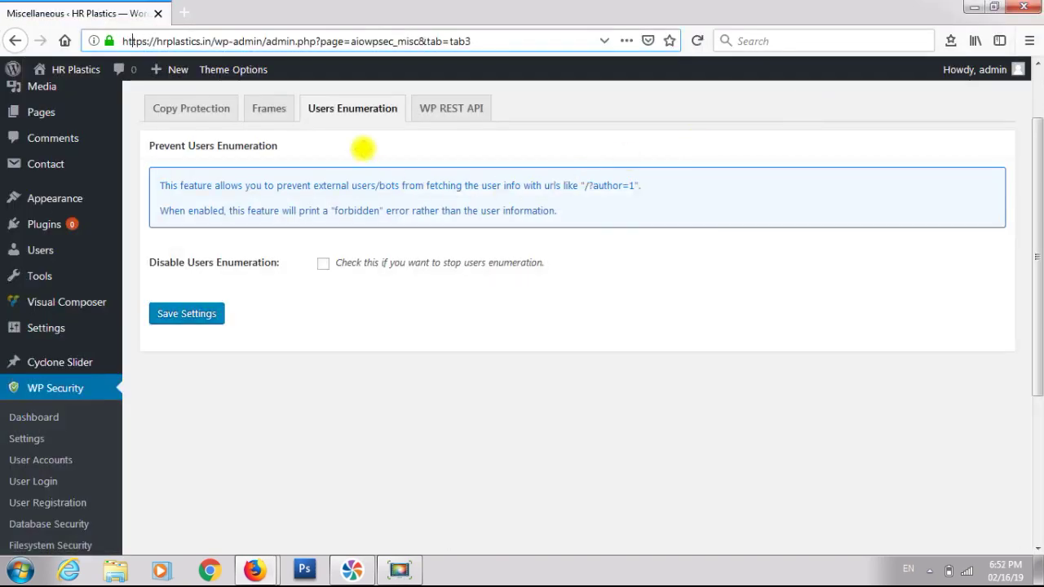
pyautogui.scroll(2, 362, 147)
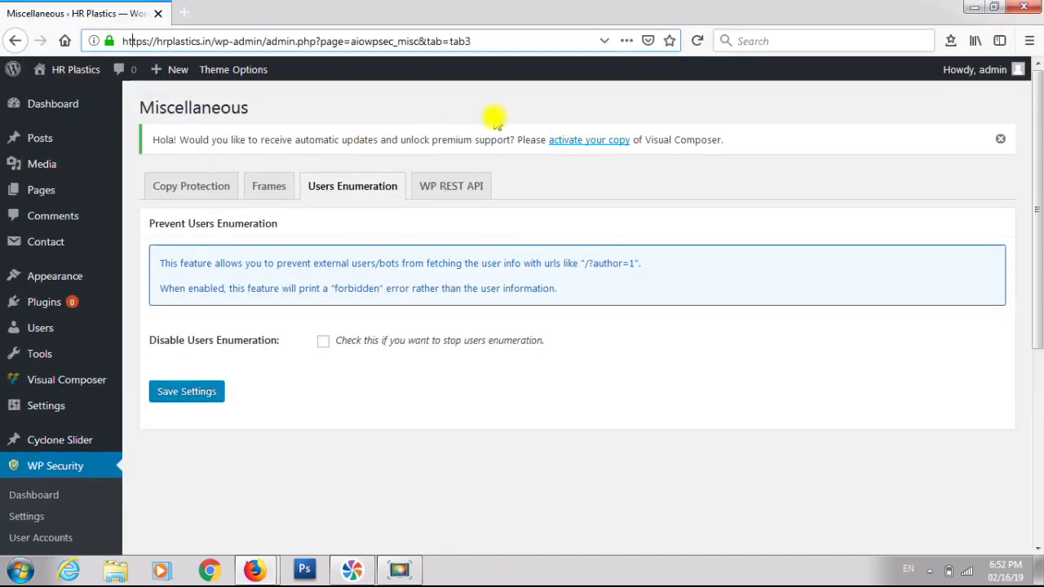